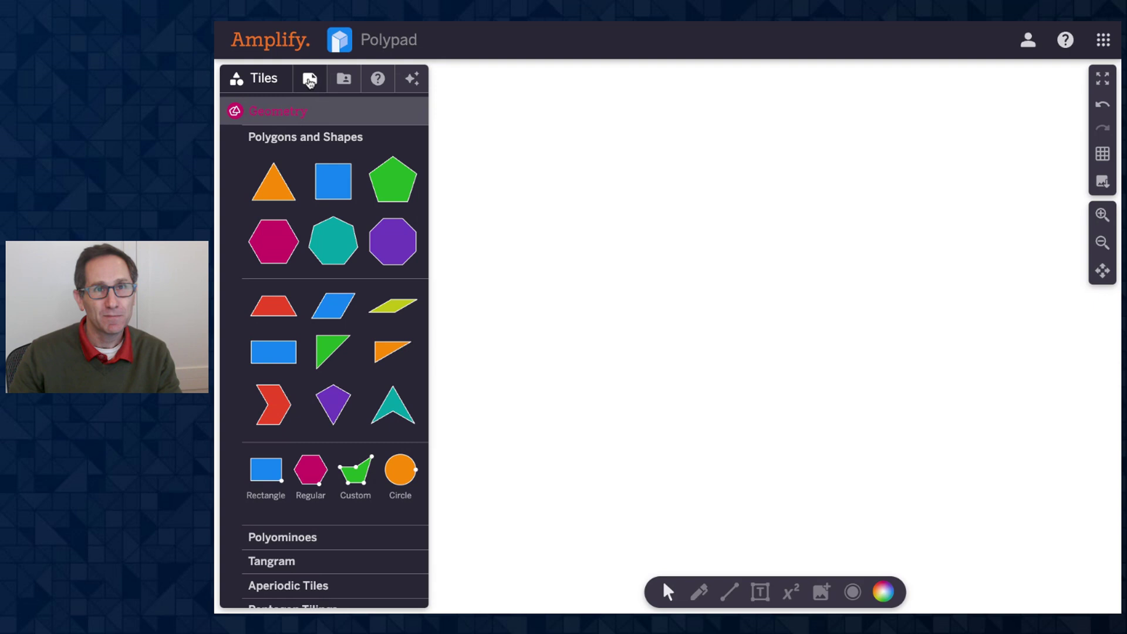
- Switch on Authoring mode in File settings and scroll through the newly revealed options
{"action": "left_click", "coordinate": [312, 81]}
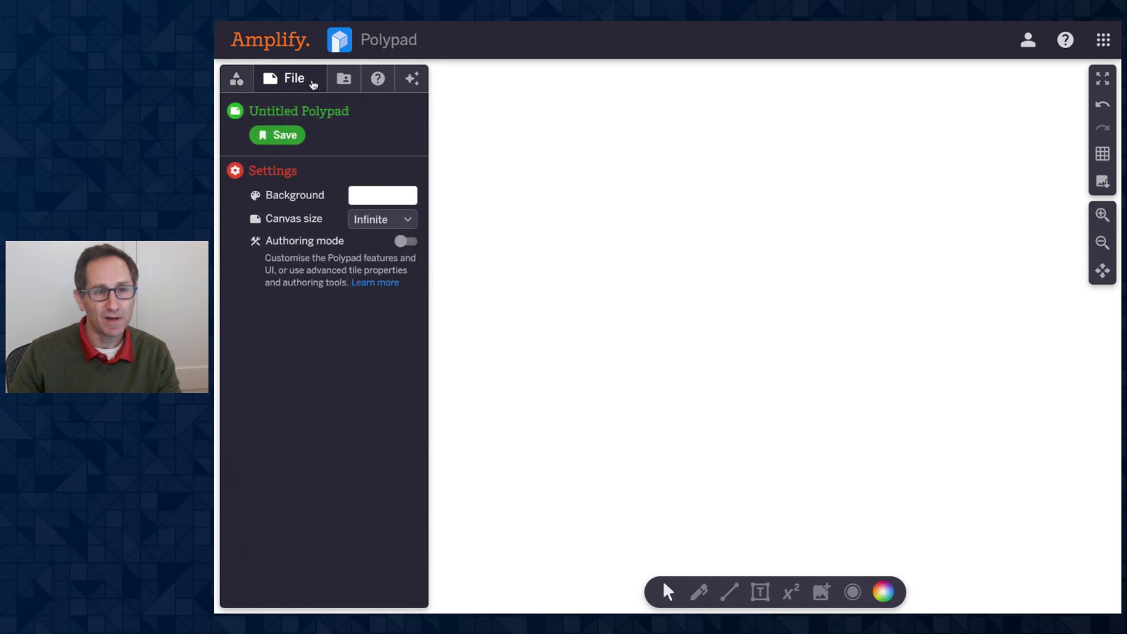
{"action": "left_click", "coordinate": [409, 243]}
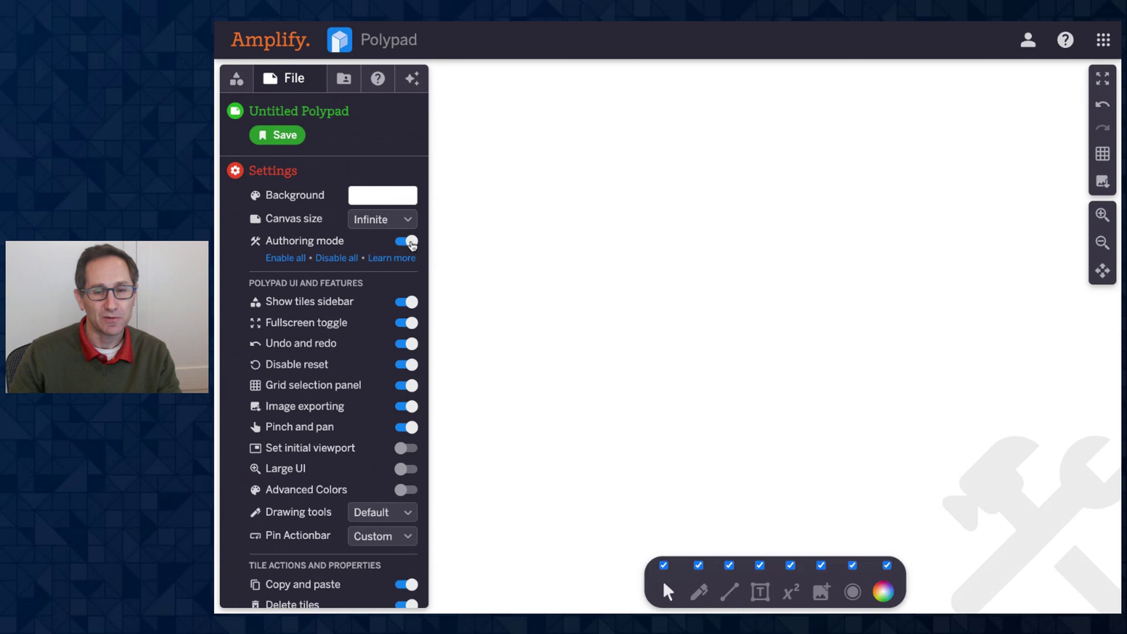
{"action": "scroll", "coordinate": [369, 291], "scroll_direction": "down", "scroll_amount": 1}
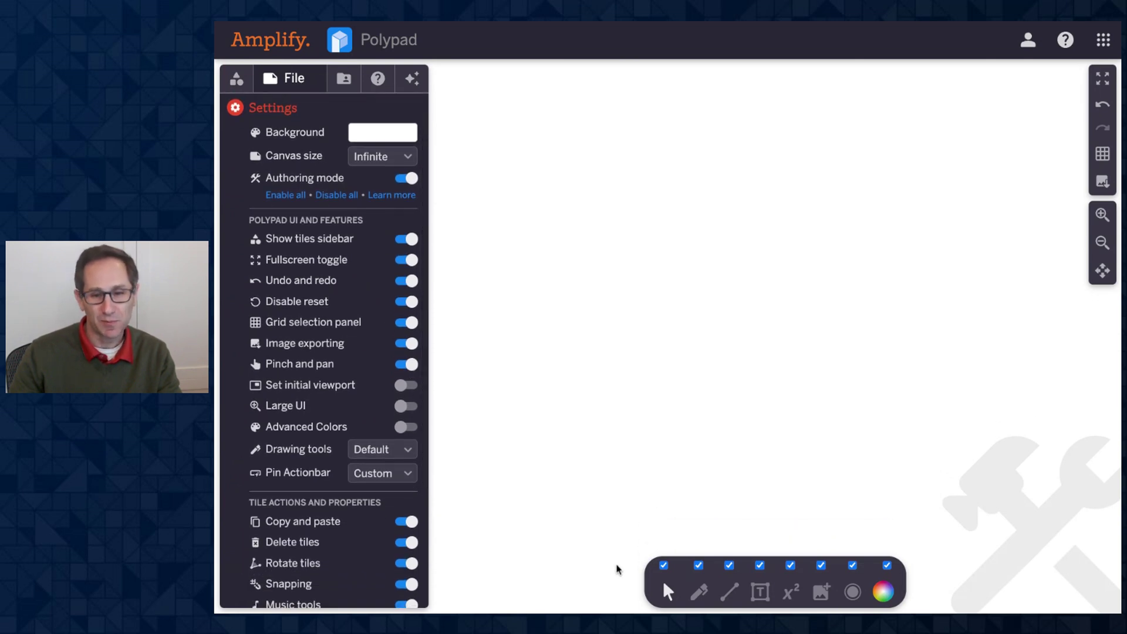
{"action": "scroll", "coordinate": [407, 350], "scroll_direction": "up", "scroll_amount": 1}
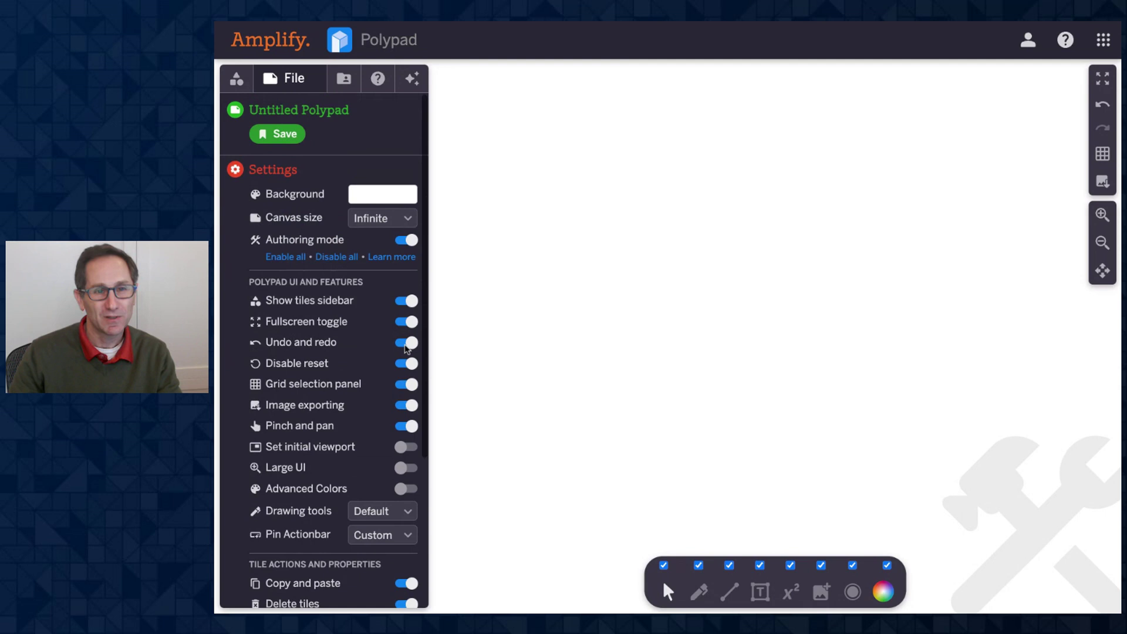
- Open the Authoring Mode help article via 'Learn more' and scroll through it
{"action": "left_click", "coordinate": [387, 259]}
{"action": "scroll", "coordinate": [352, 186], "scroll_direction": "down", "scroll_amount": 4}
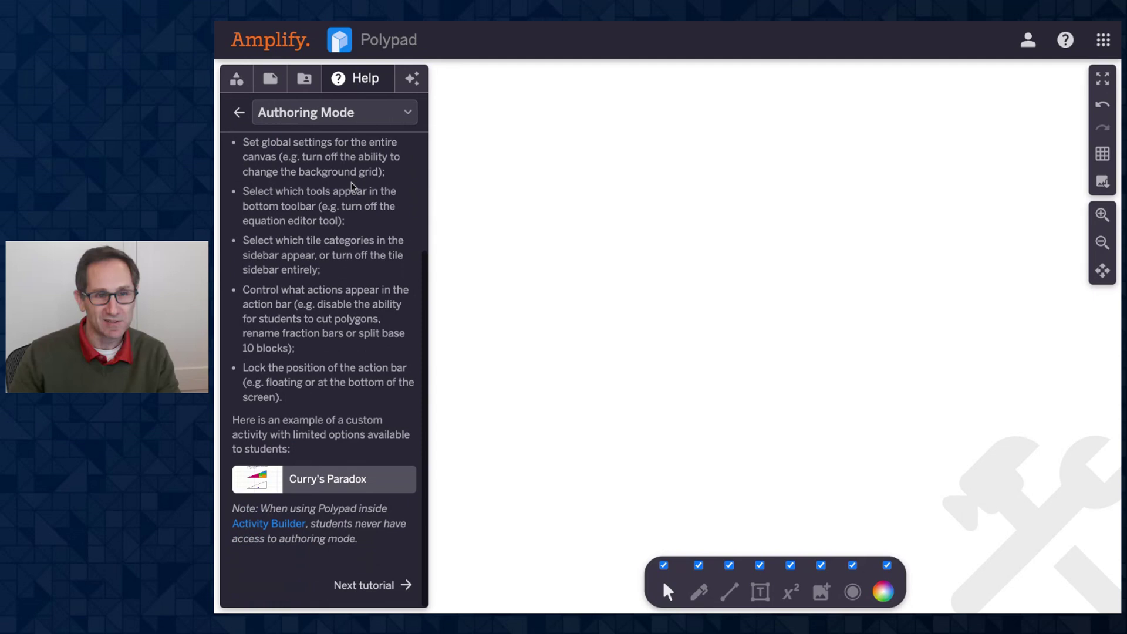
{"action": "scroll", "coordinate": [323, 482], "scroll_direction": "up", "scroll_amount": 4}
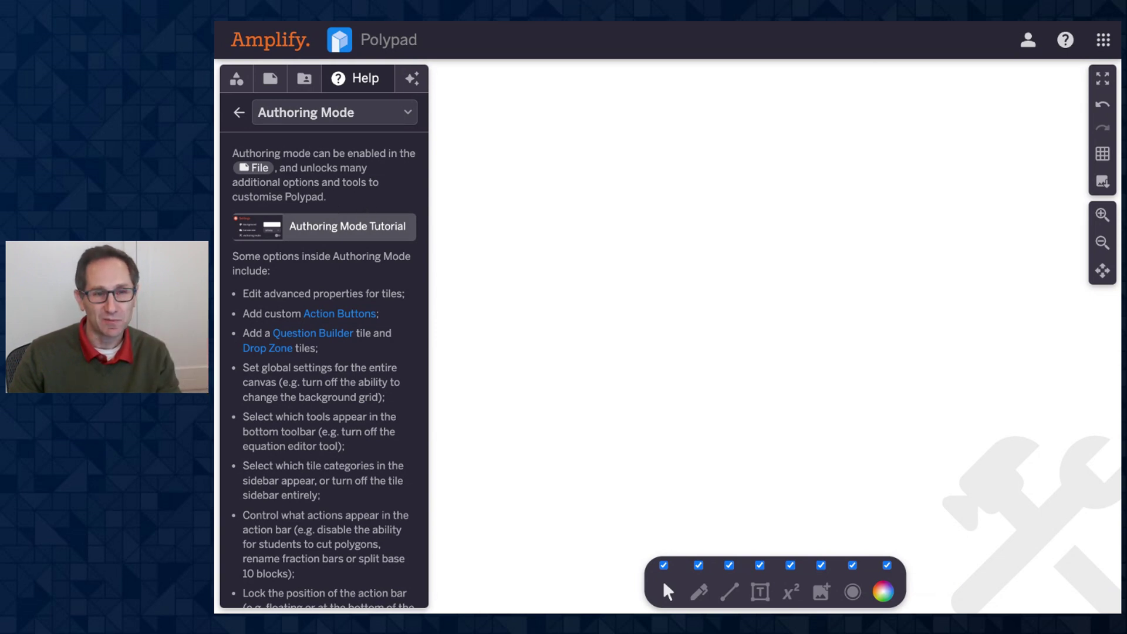
- Collapse Geometry in the tile library to list all tile categories
{"action": "left_click", "coordinate": [272, 84]}
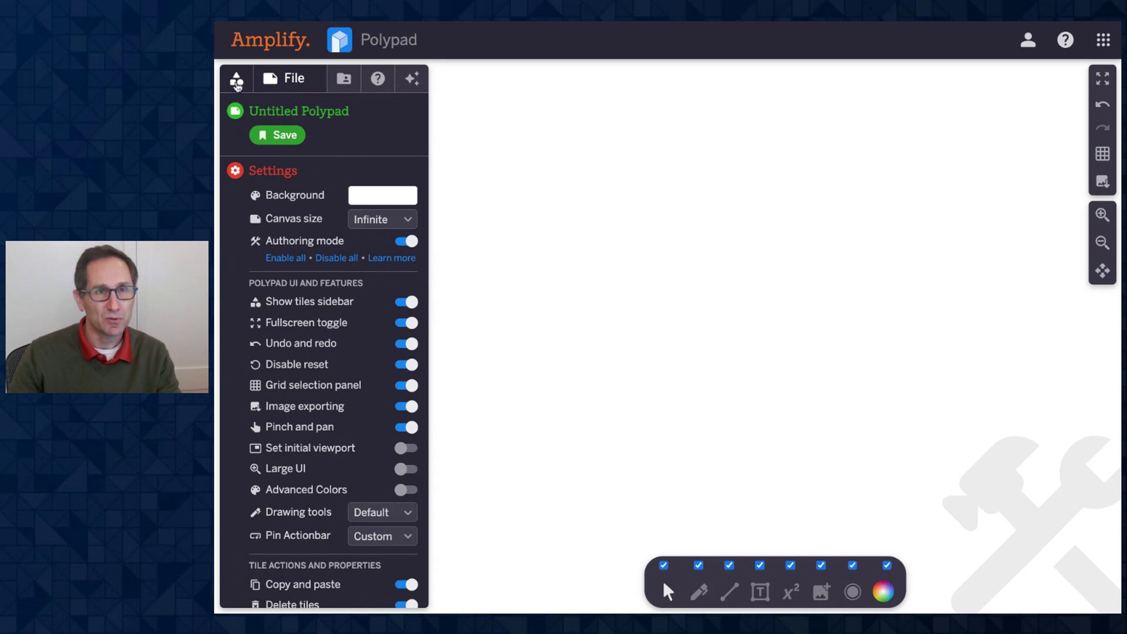
{"action": "left_click", "coordinate": [237, 85]}
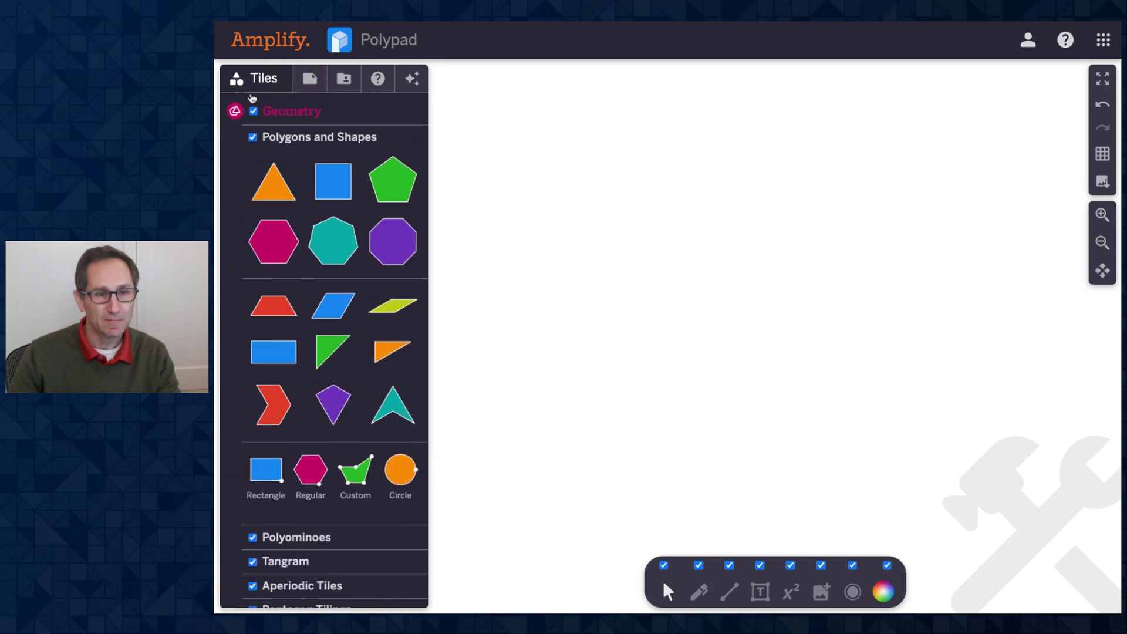
{"action": "left_click", "coordinate": [294, 113]}
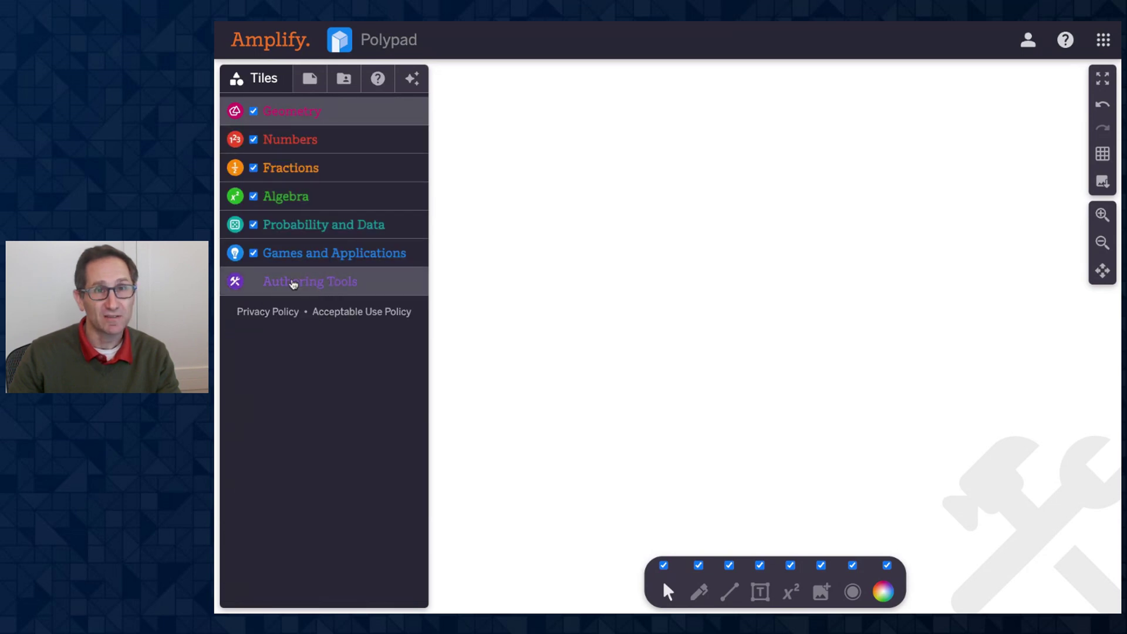
- Toggle Authoring mode off and back on, comparing tile categories until Authoring Tools appears
{"action": "left_click", "coordinate": [310, 79]}
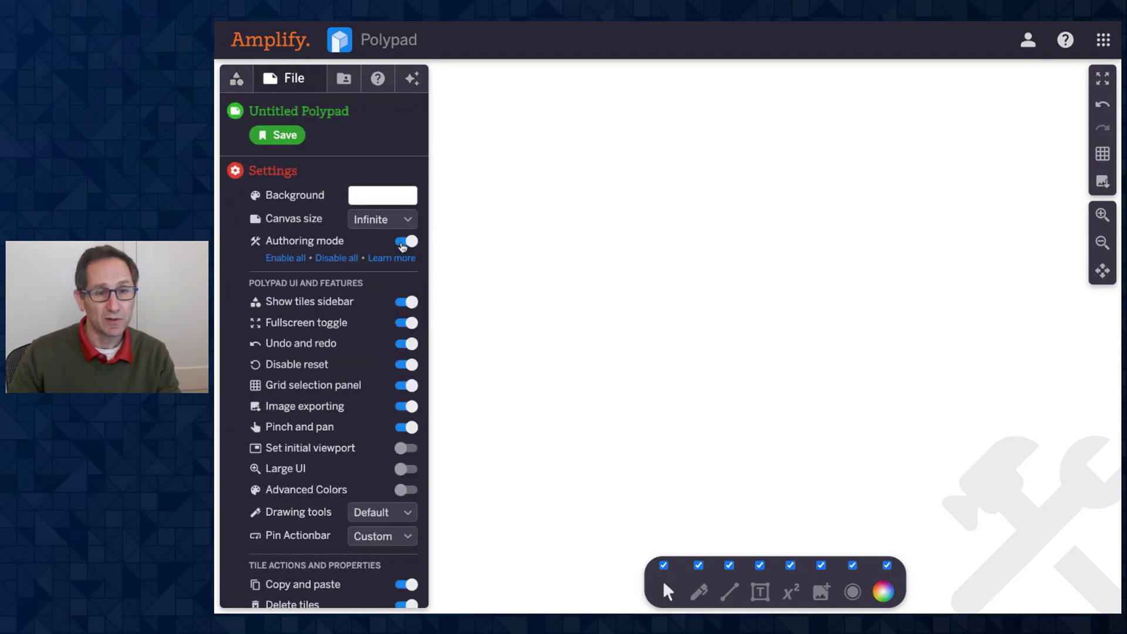
{"action": "left_click", "coordinate": [402, 244]}
{"action": "left_click", "coordinate": [238, 82]}
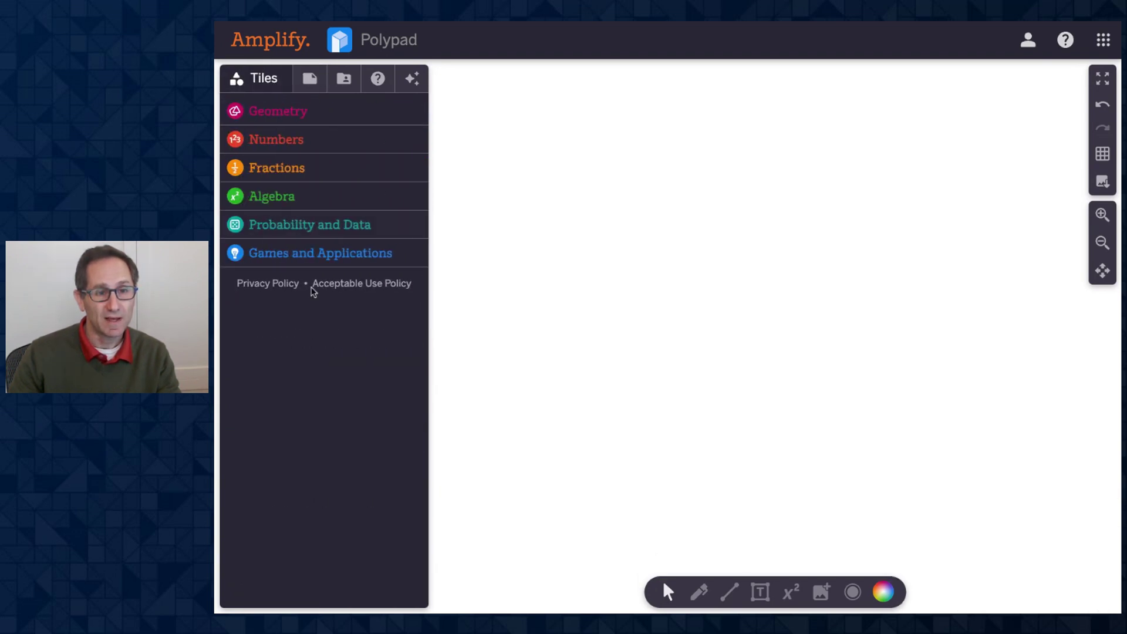
{"action": "left_click", "coordinate": [310, 78]}
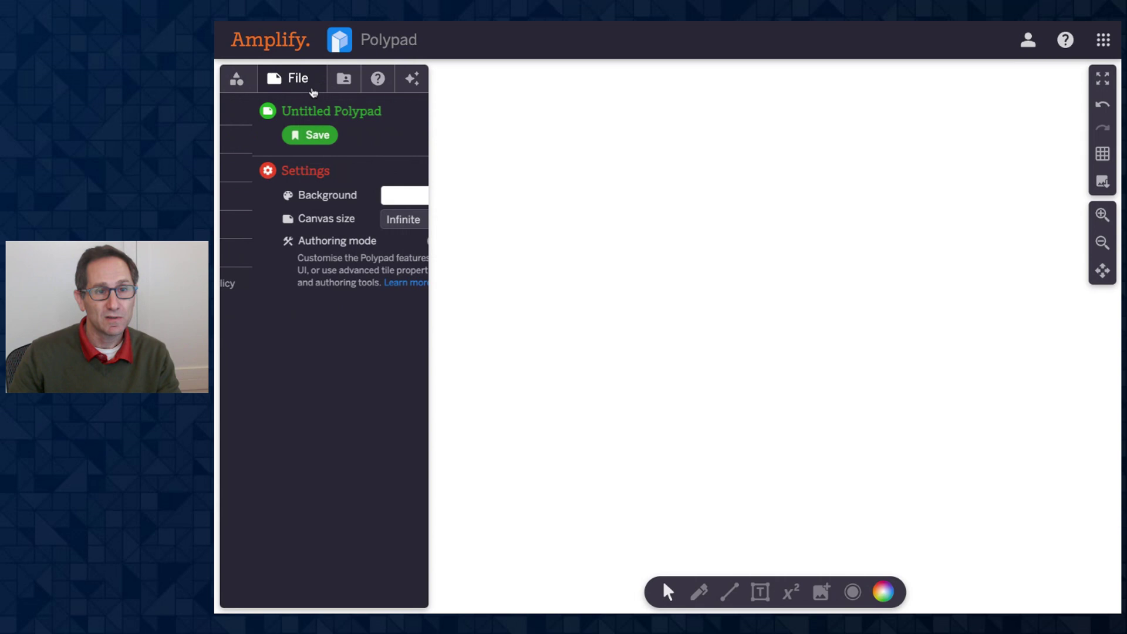
{"action": "left_click", "coordinate": [404, 243]}
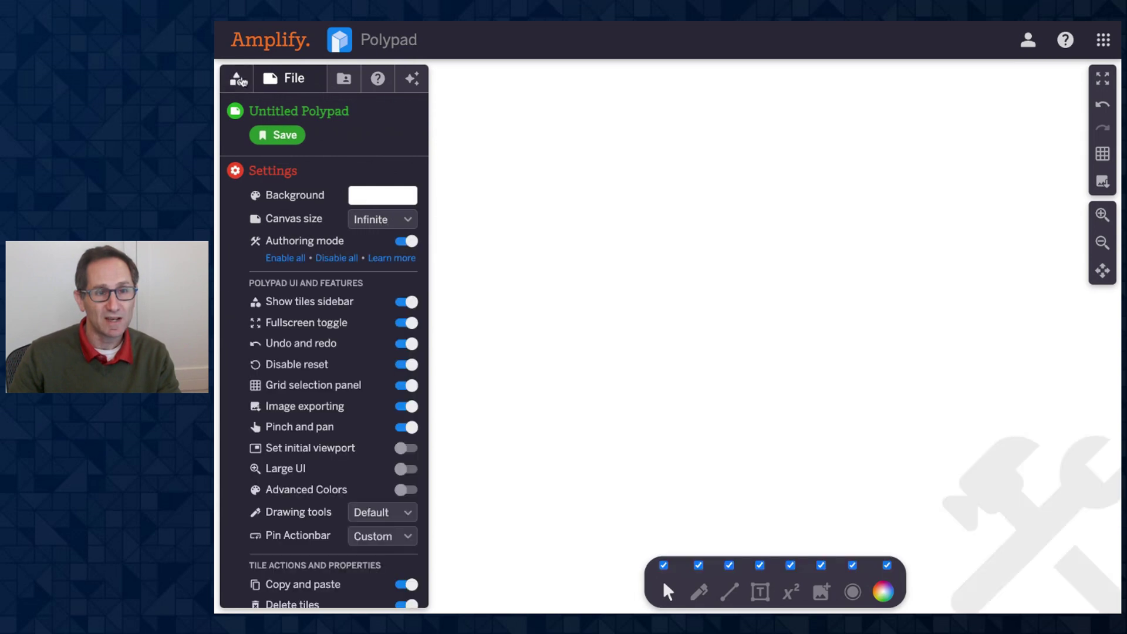
{"action": "left_click", "coordinate": [236, 79]}
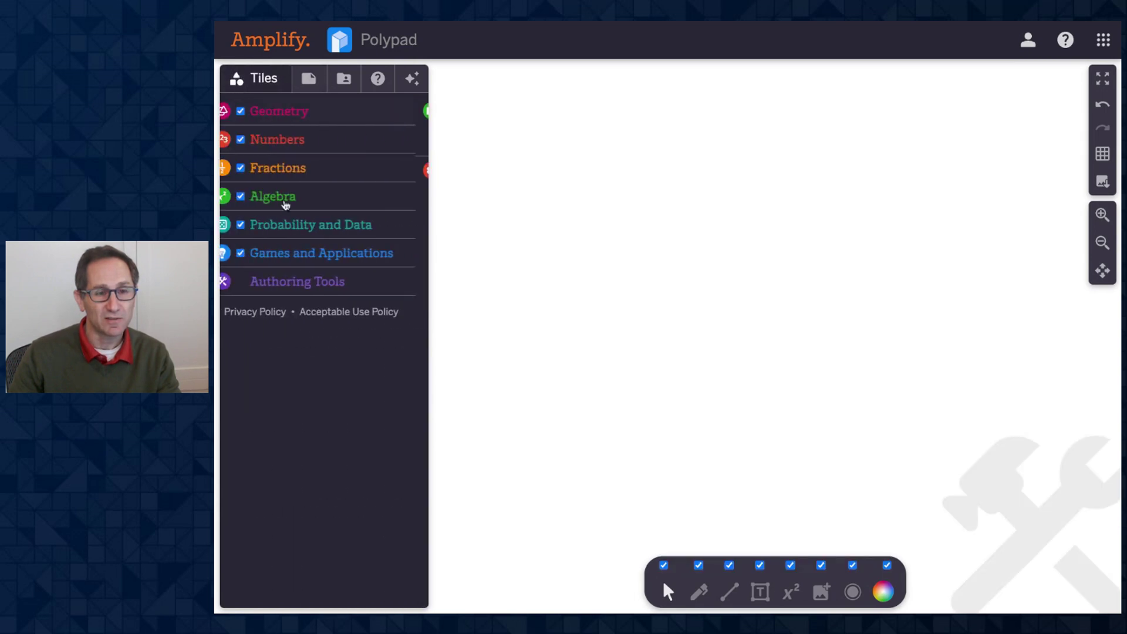
- Expand Authoring Tools and drag a Text Area tile onto the canvas, leaving it selected
{"action": "left_click", "coordinate": [325, 286]}
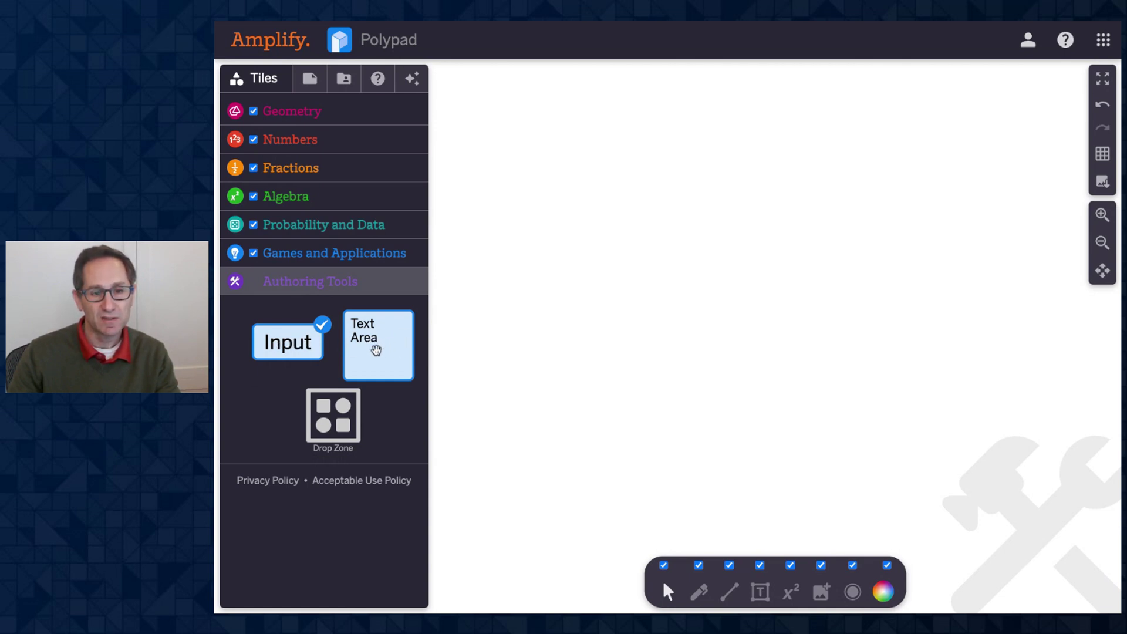
{"action": "left_click_drag", "start_coordinate": [376, 350], "coordinate": [611, 232]}
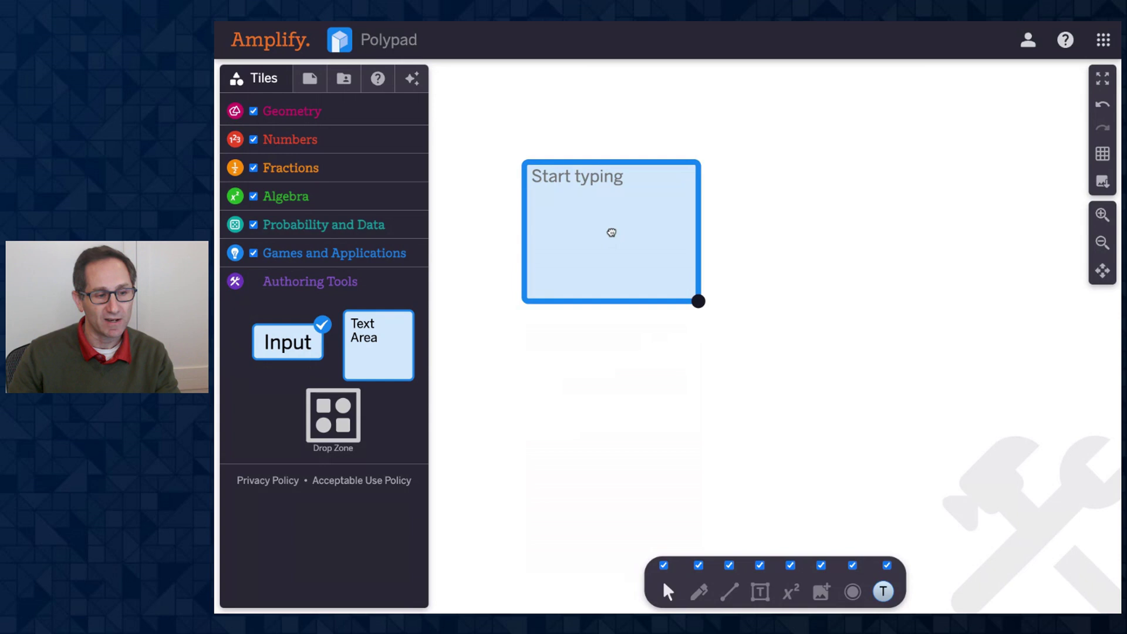
{"action": "left_click", "coordinate": [751, 258]}
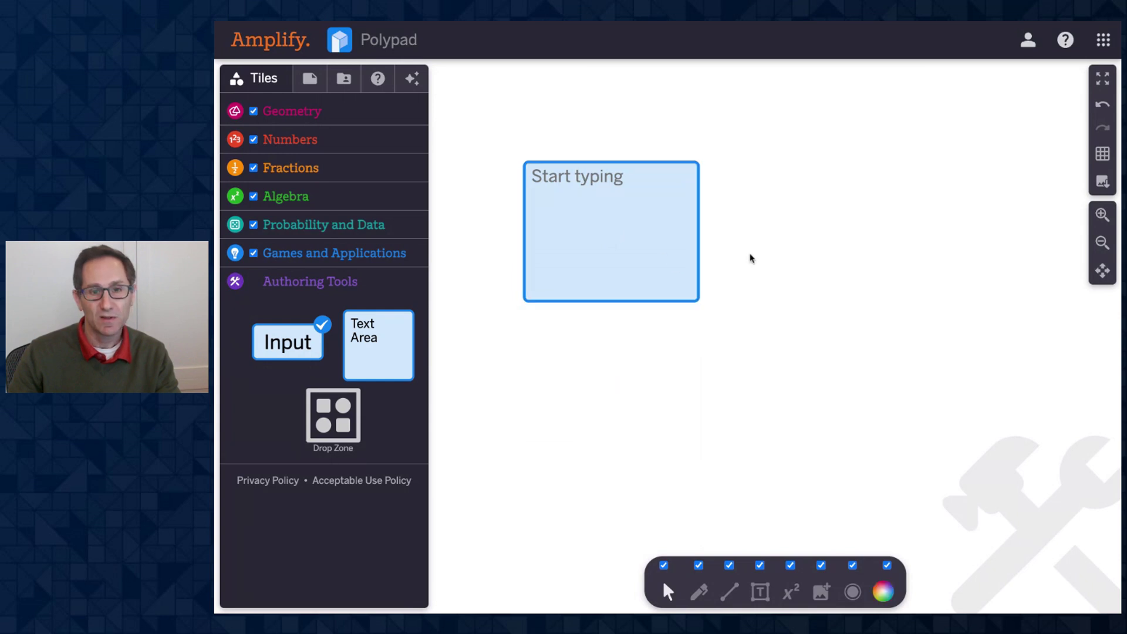
{"action": "left_click", "coordinate": [632, 246]}
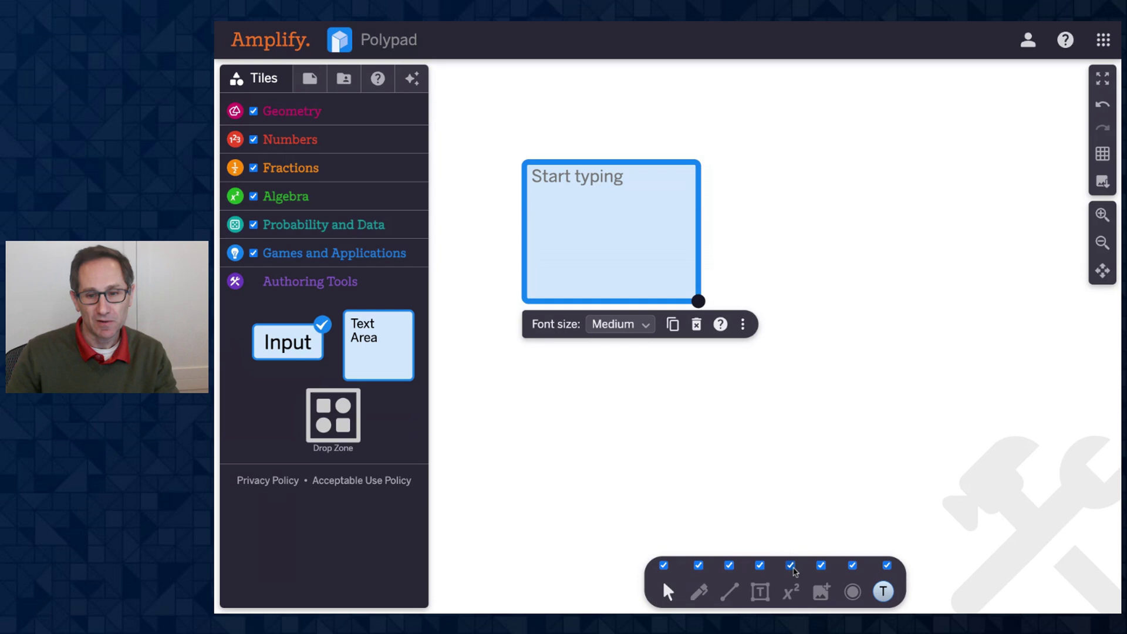
- Add a text box above the Text Area and relabel it 'Explain your answer'
{"action": "left_click", "coordinate": [762, 594]}
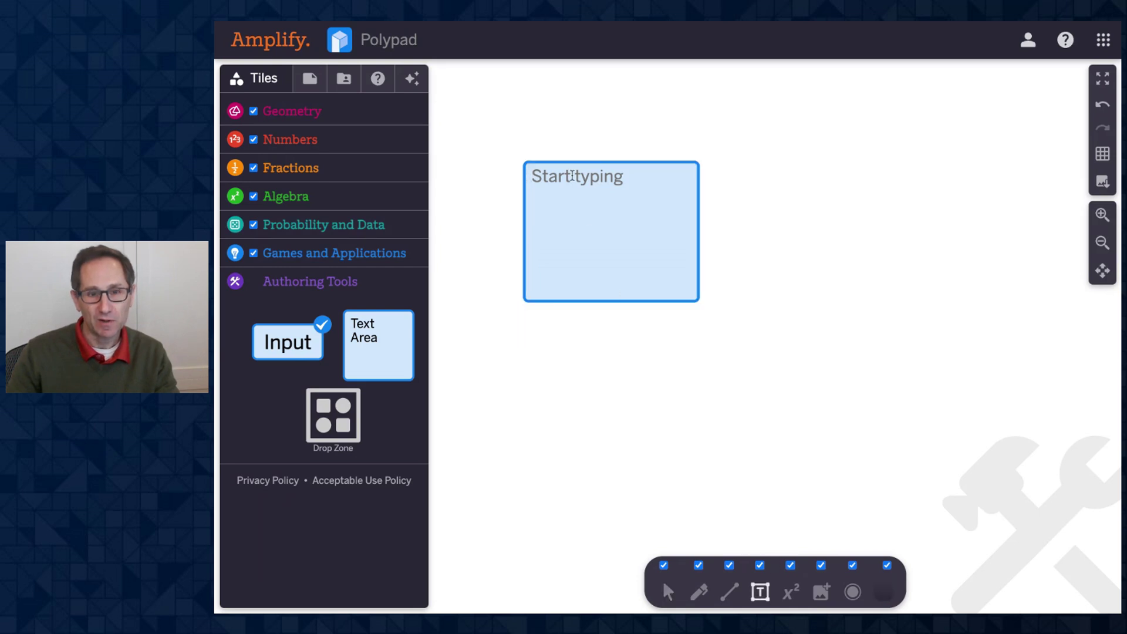
{"action": "left_click", "coordinate": [540, 144]}
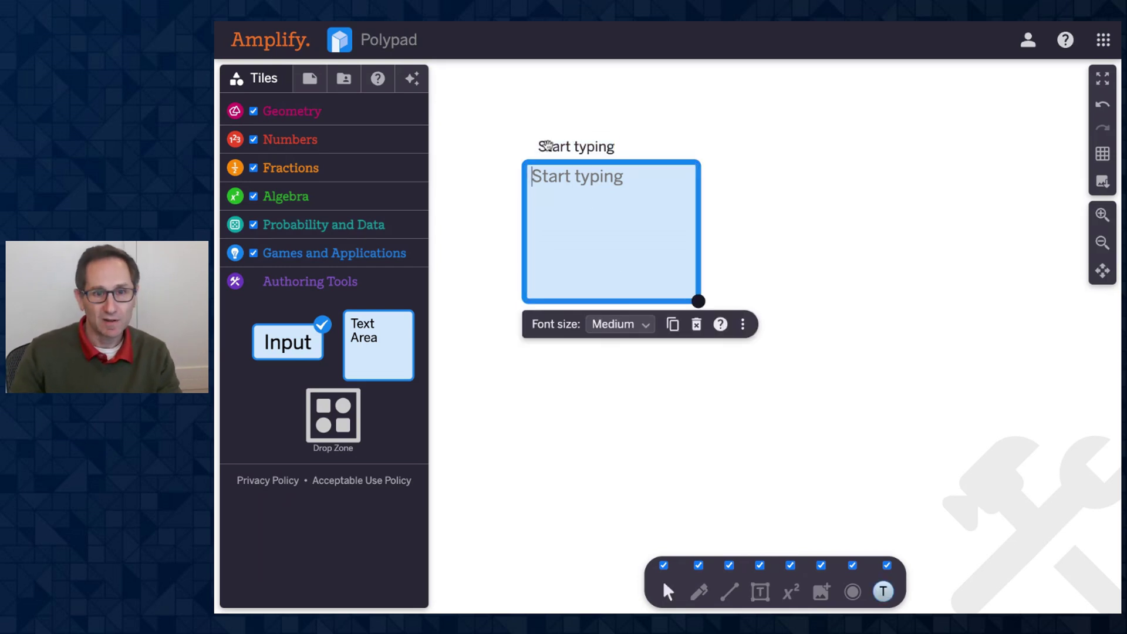
{"action": "left_click", "coordinate": [547, 145]}
{"action": "left_click", "coordinate": [547, 145]}
{"action": "double_click", "coordinate": [547, 145]}
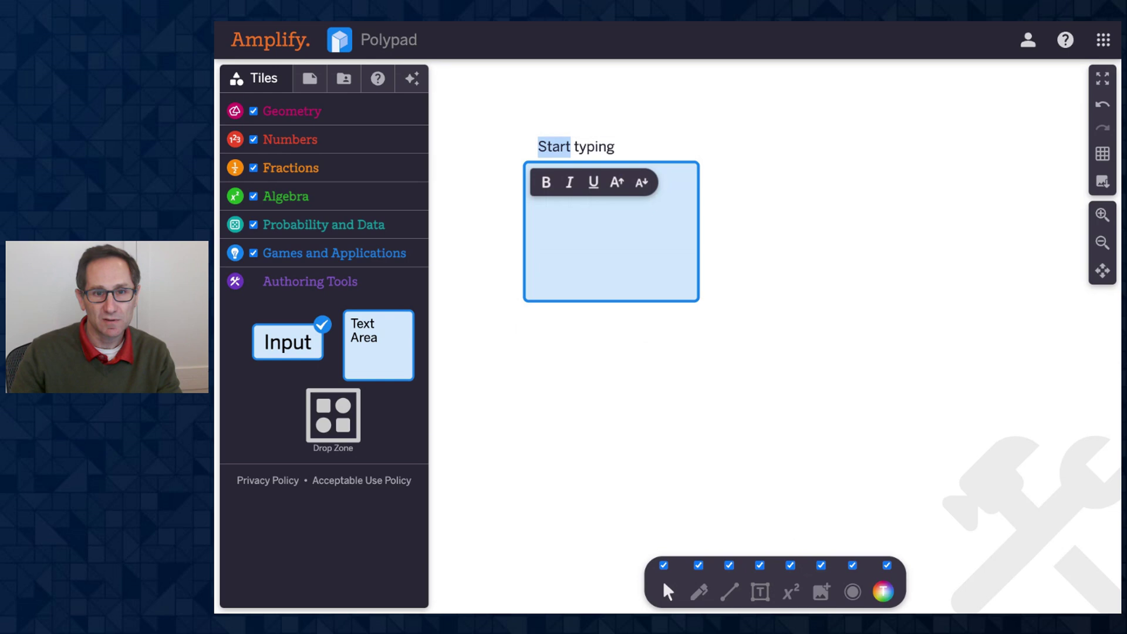
{"action": "left_click", "coordinate": [574, 146]}
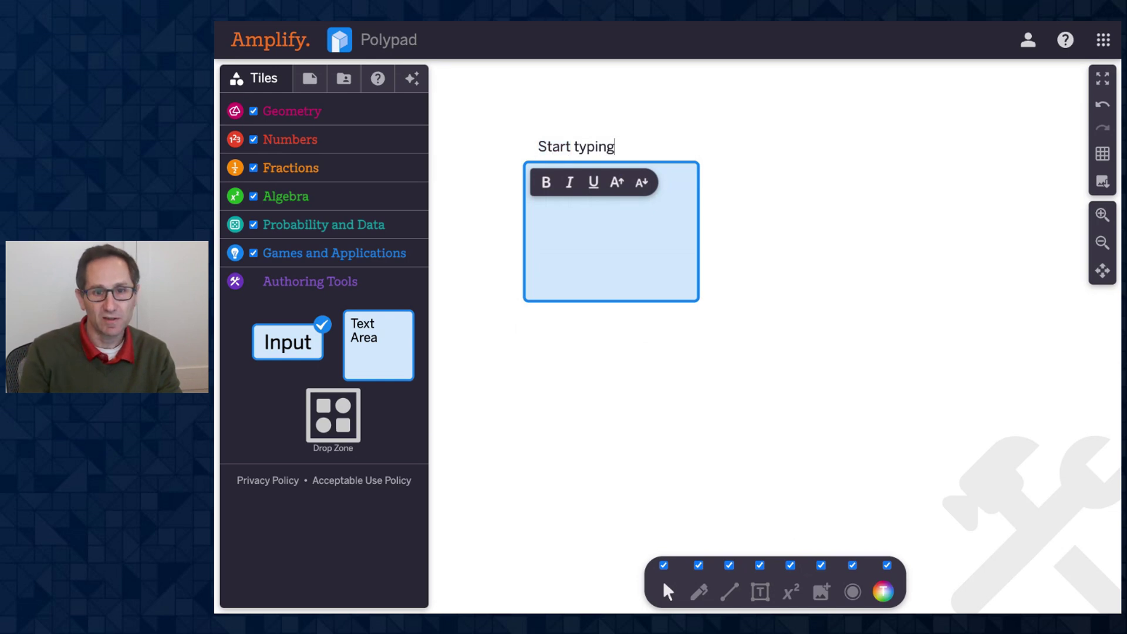
{"action": "key", "text": "BackSpace"}
{"action": "key", "text": "BackSpace"}
{"action": "key", "text": "BackSpace"}
{"action": "key", "text": "BackSpace"}
{"action": "key", "text": "BackSpace"}
{"action": "key", "text": "BackSpace"}
{"action": "key", "text": "BackSpace"}
{"action": "key", "text": "BackSpace"}
{"action": "key", "text": "BackSpace"}
{"action": "key", "text": "BackSpace"}
{"action": "key", "text": "BackSpace"}
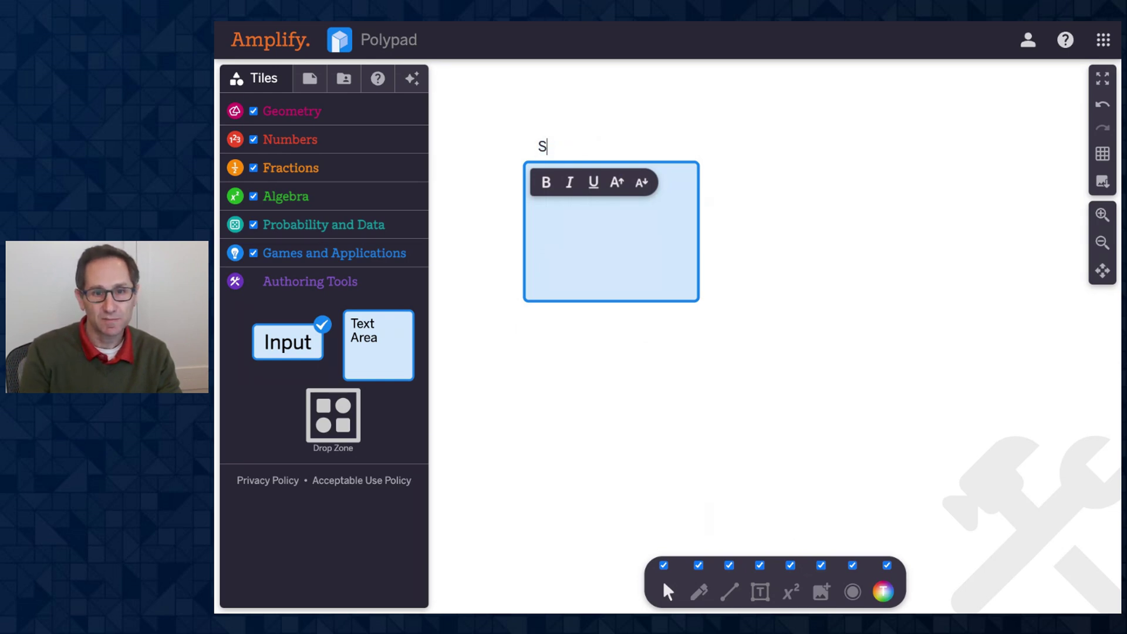
{"action": "key", "text": "BackSpace"}
{"action": "type", "text": "Explain you"}
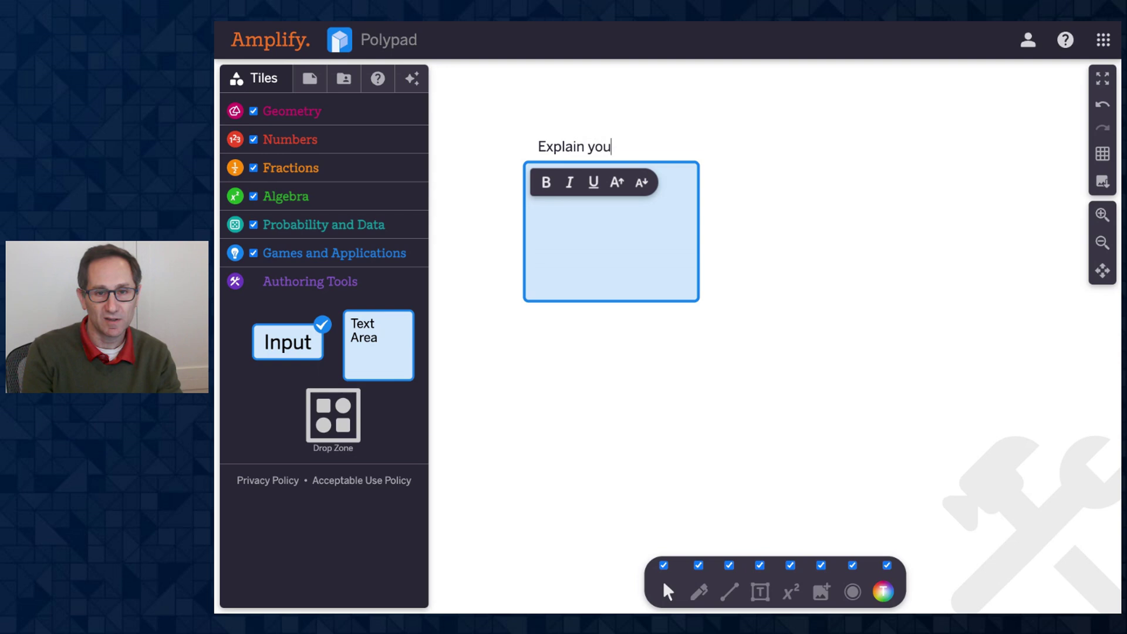
{"action": "type", "text": "r  answer"}
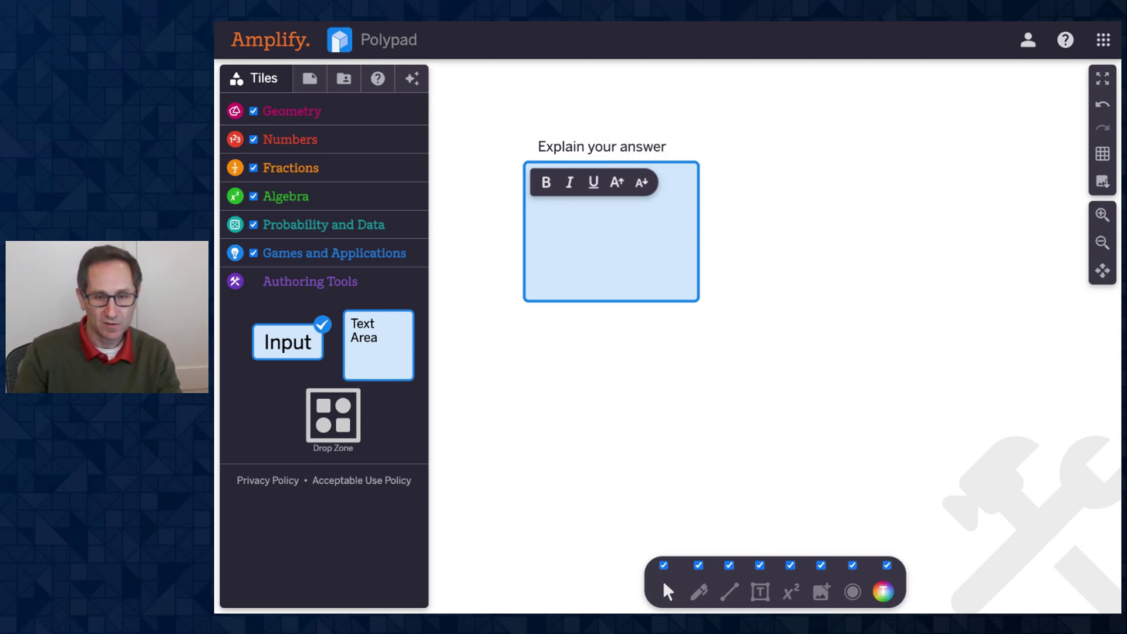
{"action": "left_click", "coordinate": [703, 171]}
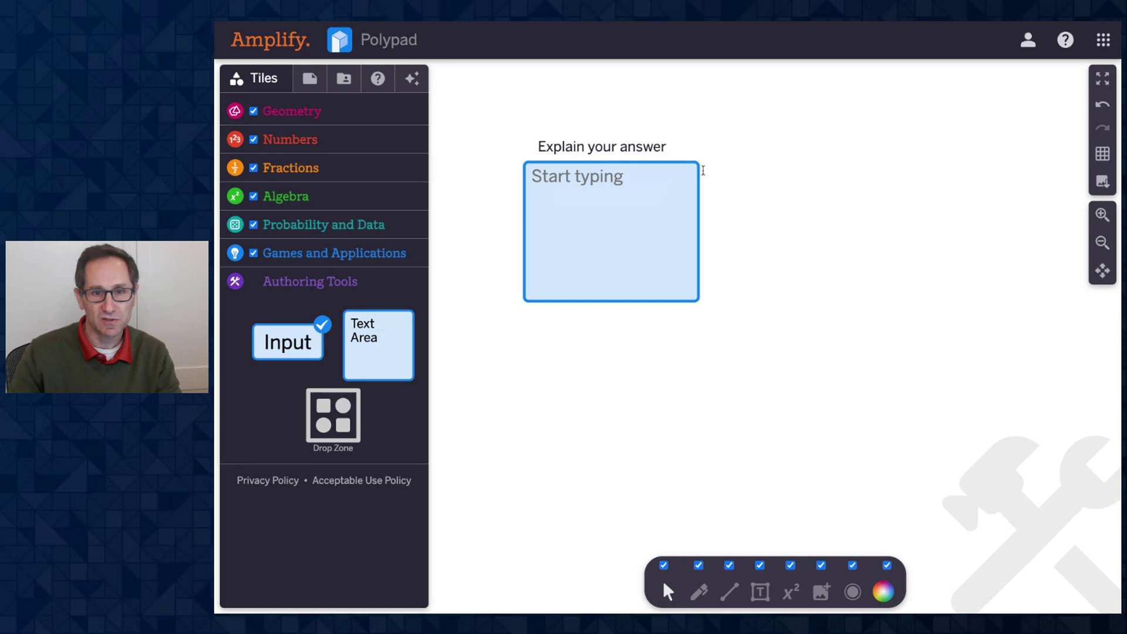
- Resize the Text Area tile by dragging its corner handle
{"action": "left_click", "coordinate": [637, 259]}
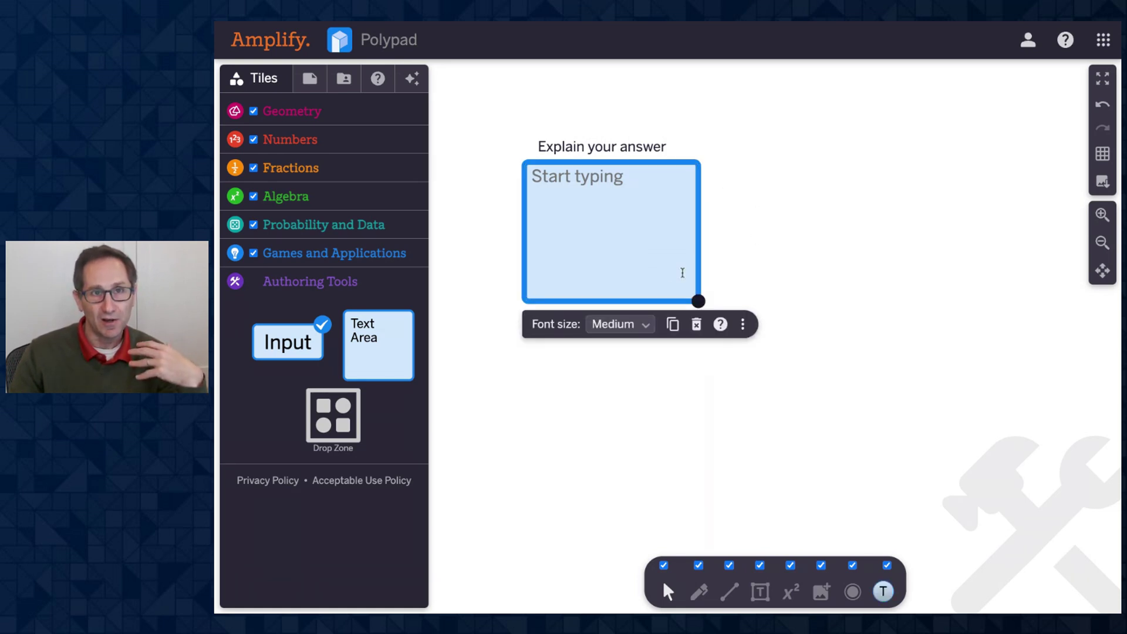
{"action": "left_click", "coordinate": [717, 262]}
{"action": "left_click", "coordinate": [633, 244]}
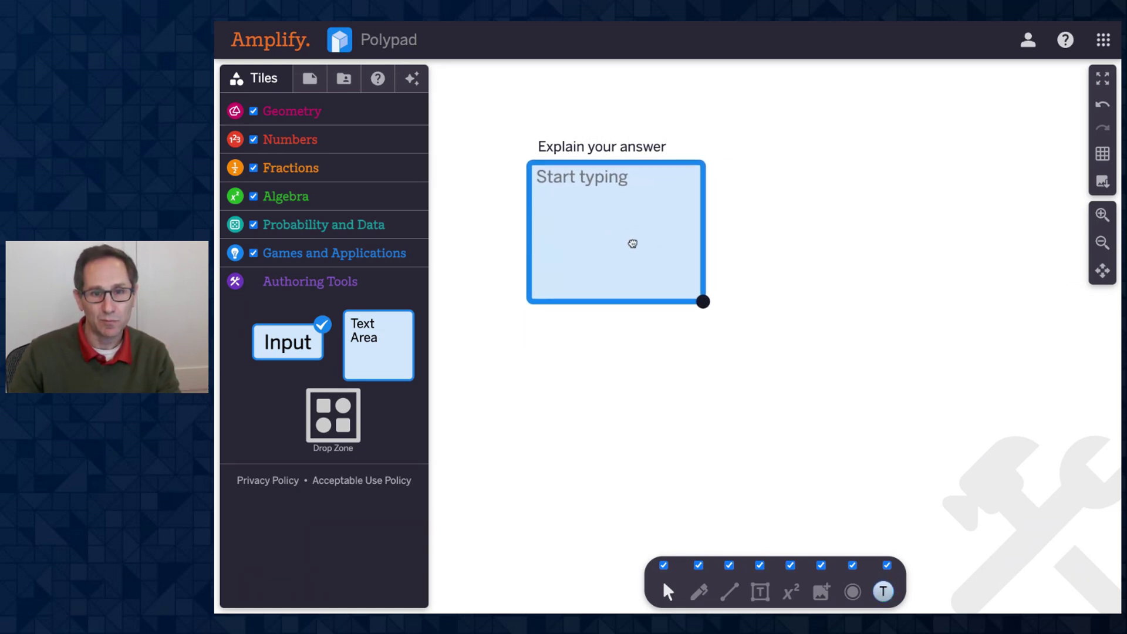
{"action": "left_click_drag", "start_coordinate": [704, 297], "coordinate": [685, 281]}
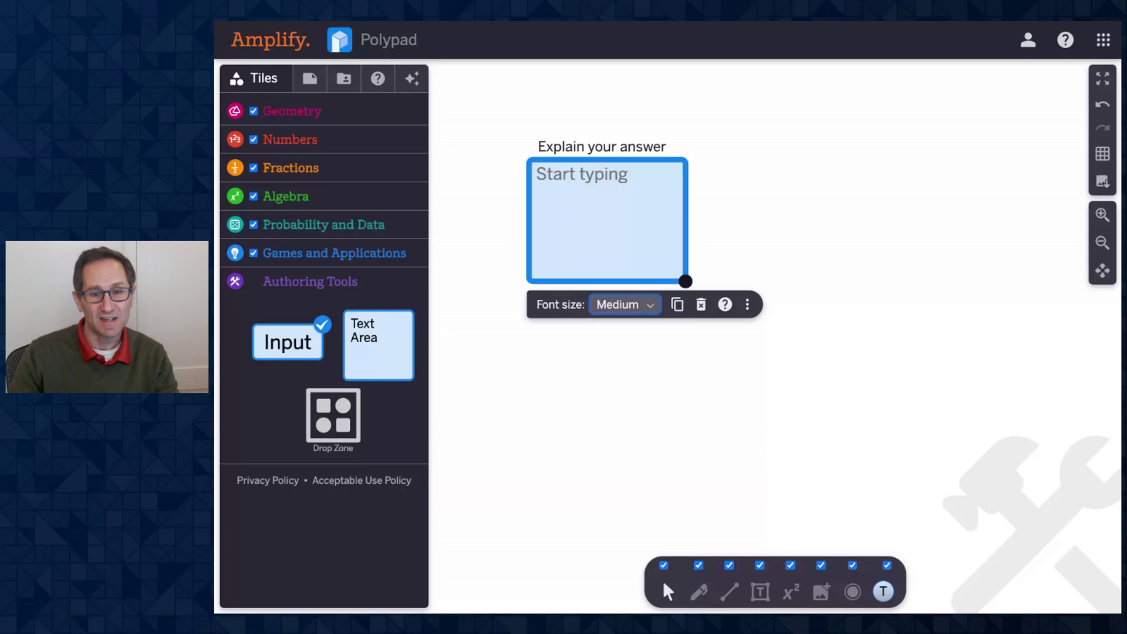
- Try font sizes Small, Medium, Large and Extra Large, ending back on Medium
{"action": "left_click", "coordinate": [640, 306]}
{"action": "left_click", "coordinate": [626, 310]}
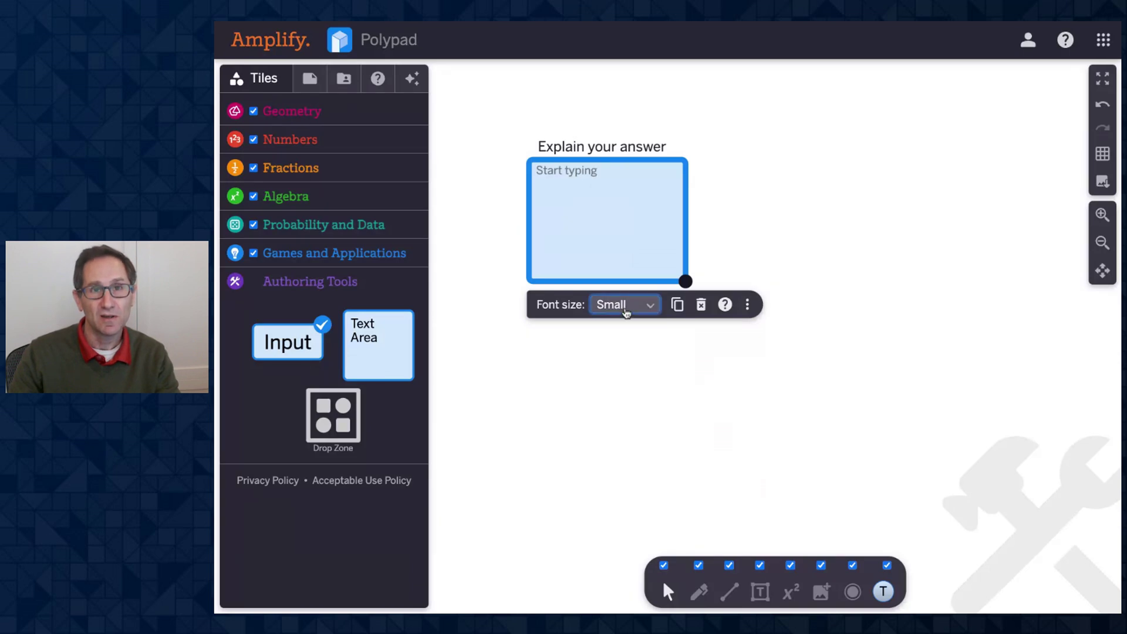
{"action": "left_click", "coordinate": [626, 312]}
{"action": "left_click", "coordinate": [626, 324]}
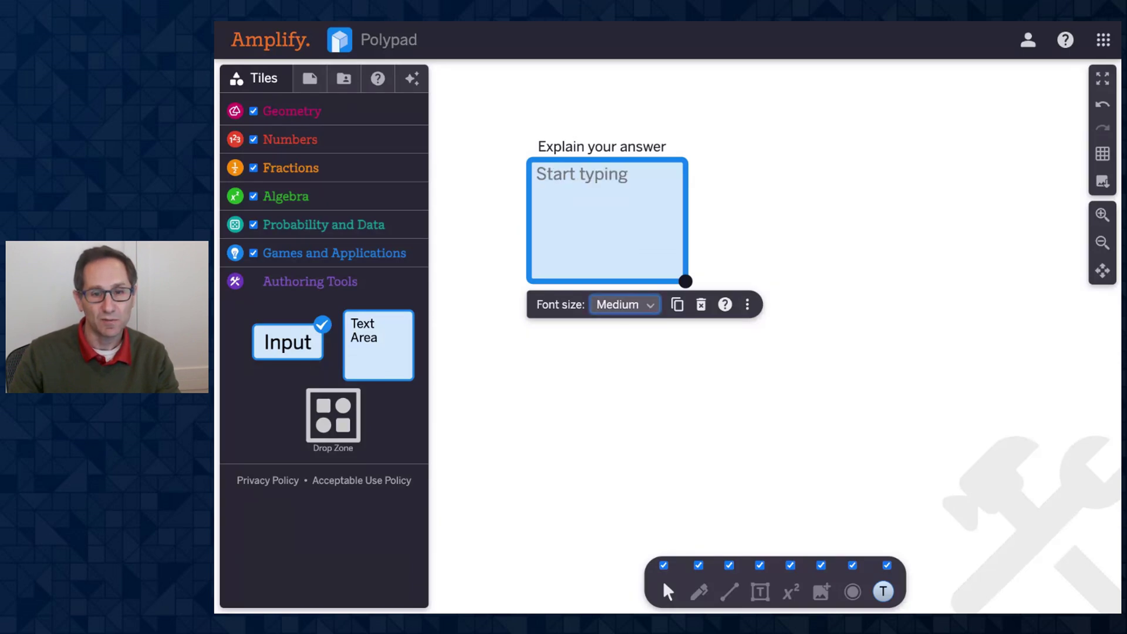
{"action": "left_click", "coordinate": [624, 317]}
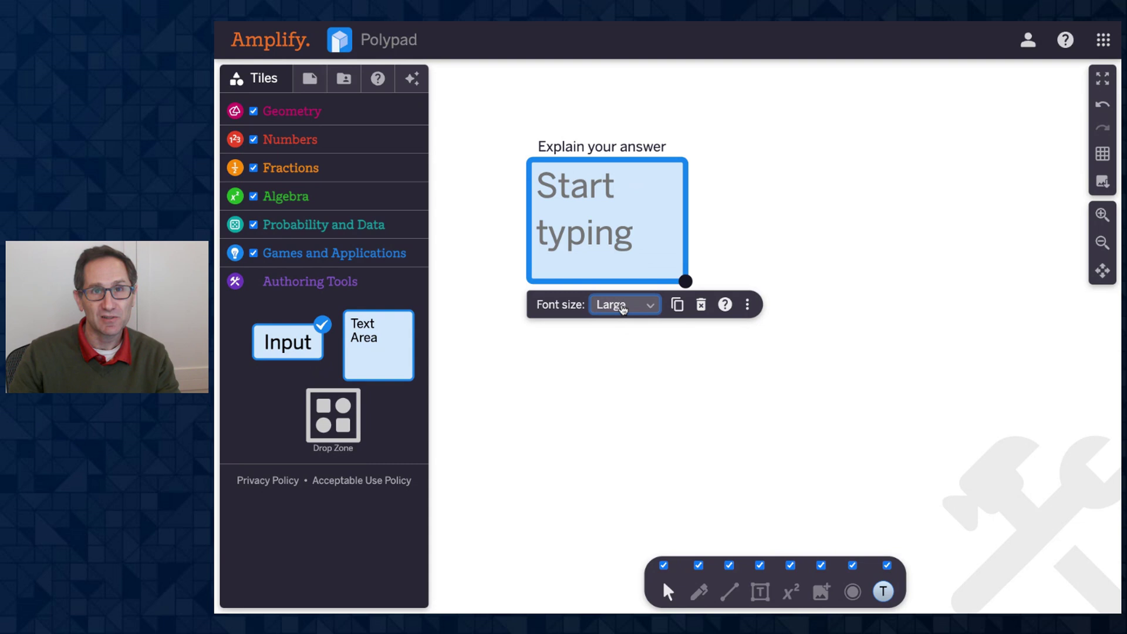
{"action": "key", "text": "Down"}
{"action": "left_click", "coordinate": [624, 304]}
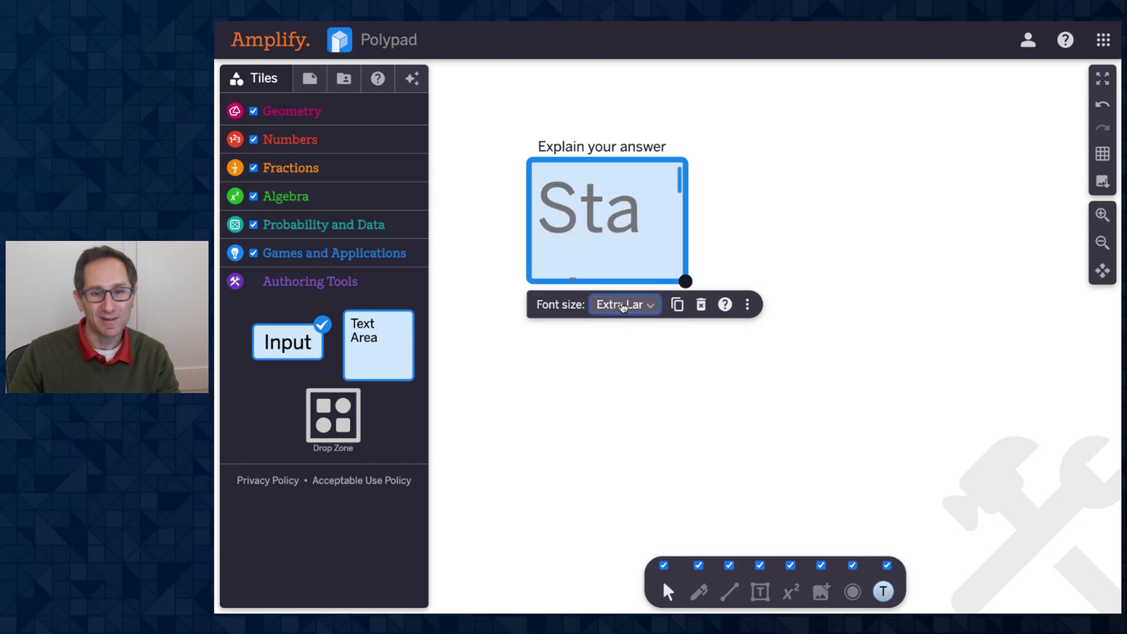
{"action": "key", "text": "Up"}
{"action": "key", "text": "Up"}
{"action": "left_click", "coordinate": [611, 399]}
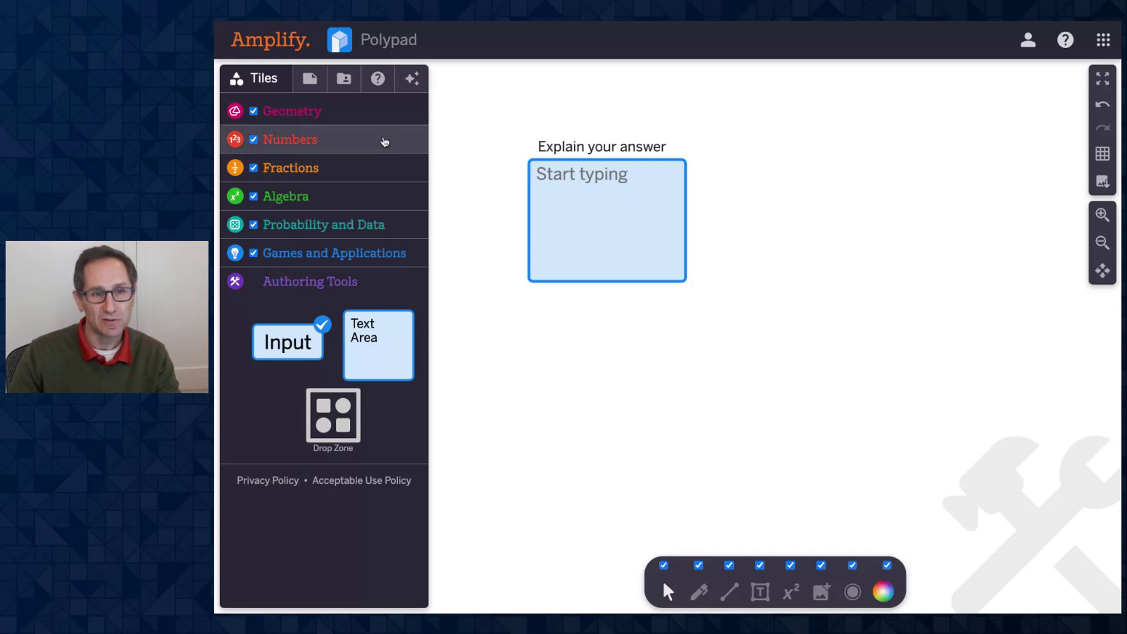
- Switch off Authoring mode in the File settings to preview as a student
{"action": "left_click", "coordinate": [310, 79]}
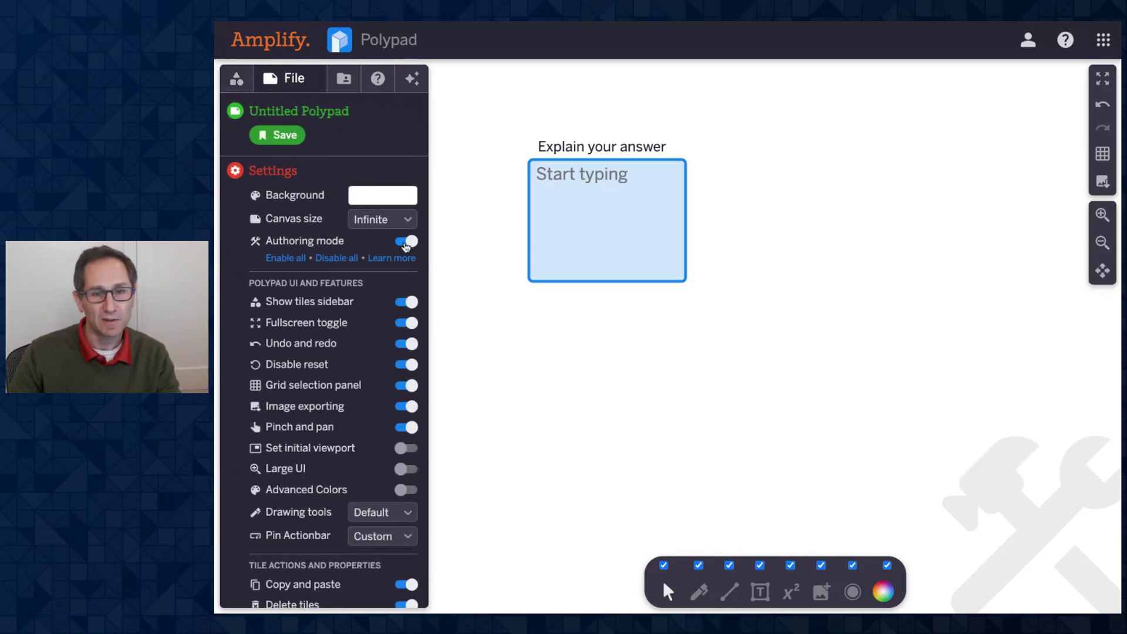
{"action": "left_click", "coordinate": [406, 241]}
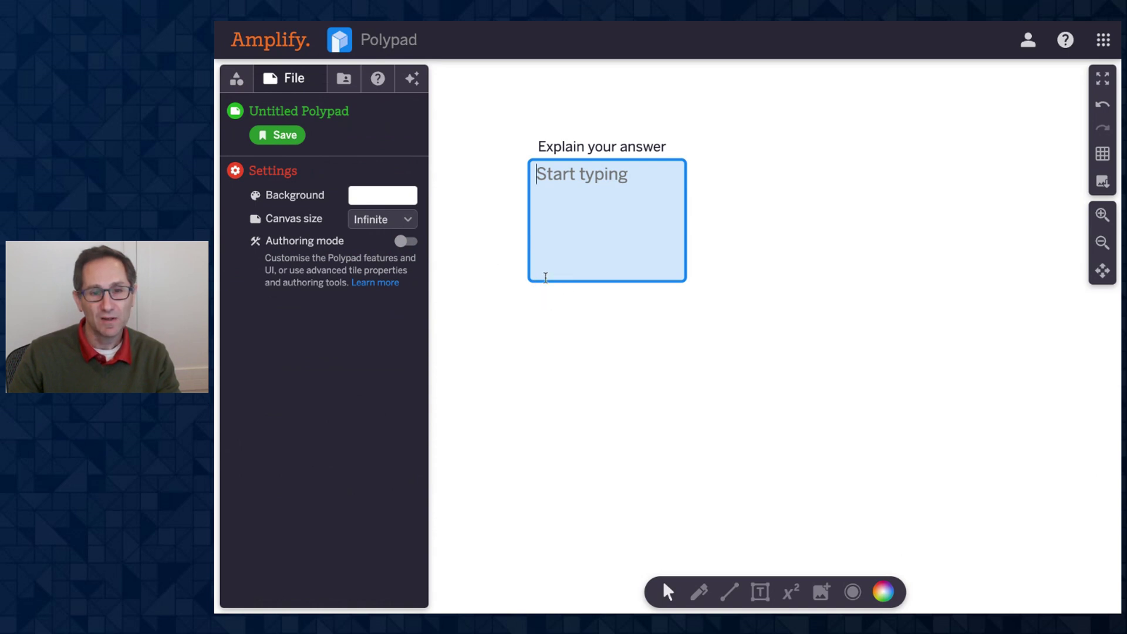
{"action": "scroll", "coordinate": [560, 358], "scroll_direction": "up", "scroll_amount": 5}
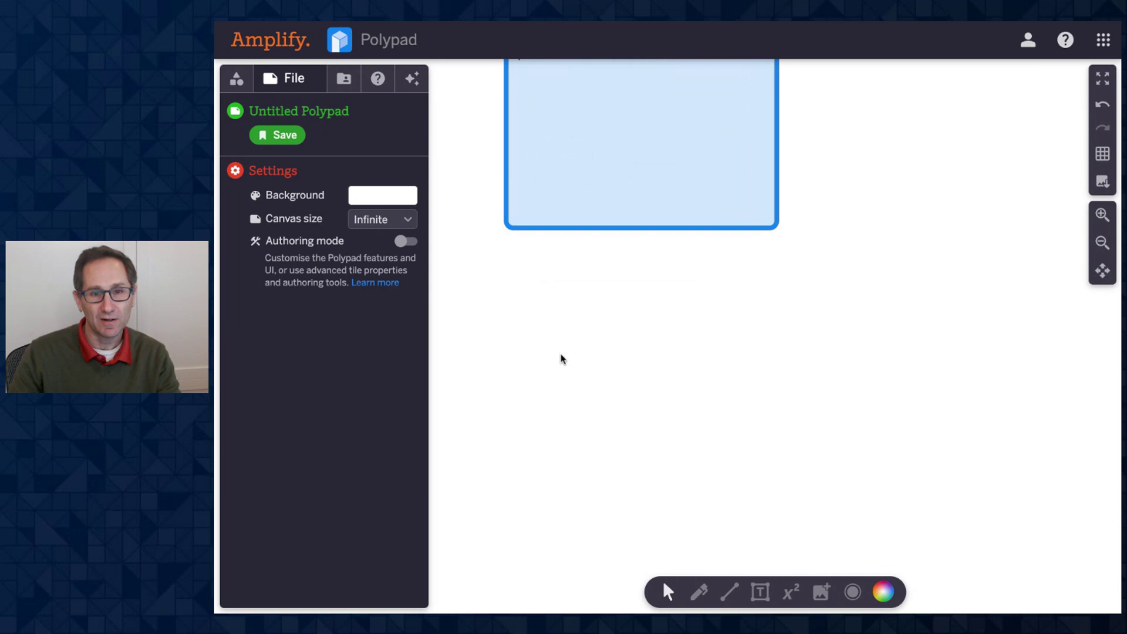
{"action": "scroll", "coordinate": [561, 359], "scroll_direction": "up", "scroll_amount": 3}
- Type 'I think Polypad is a helpful resource for students because..' into the answer box
{"action": "left_click", "coordinate": [561, 359]}
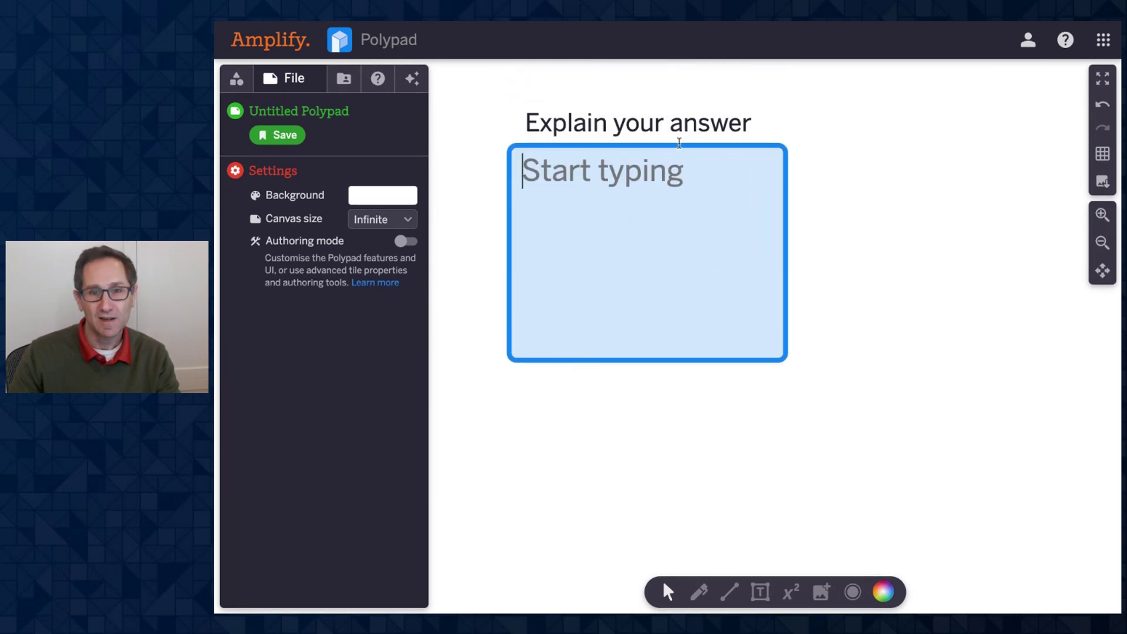
{"action": "left_click", "coordinate": [766, 148]}
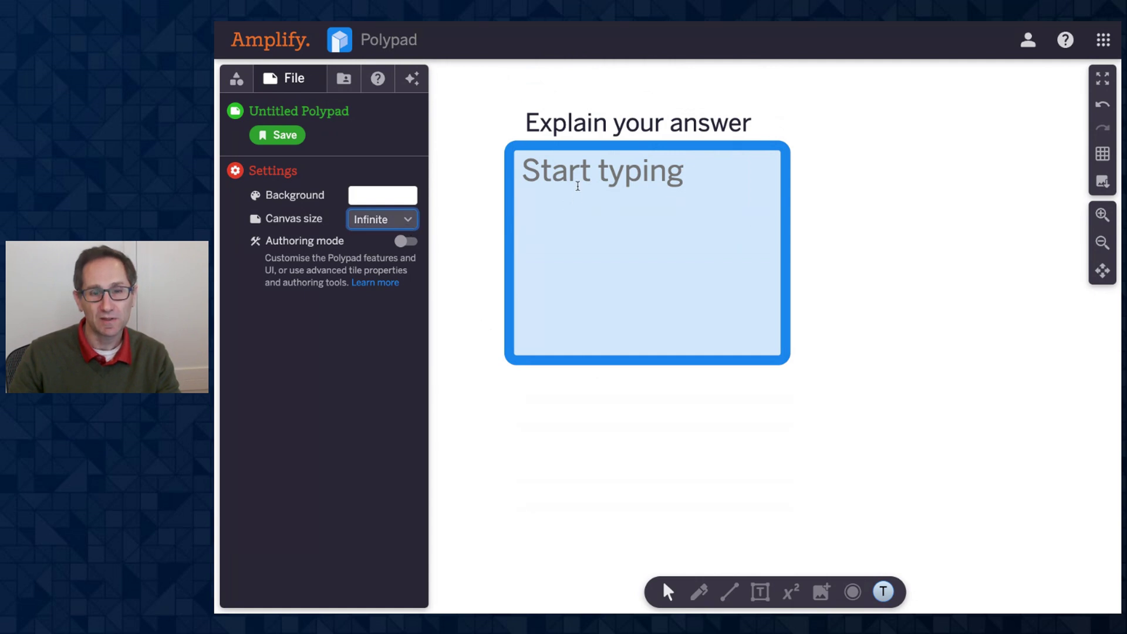
{"action": "left_click", "coordinate": [591, 230]}
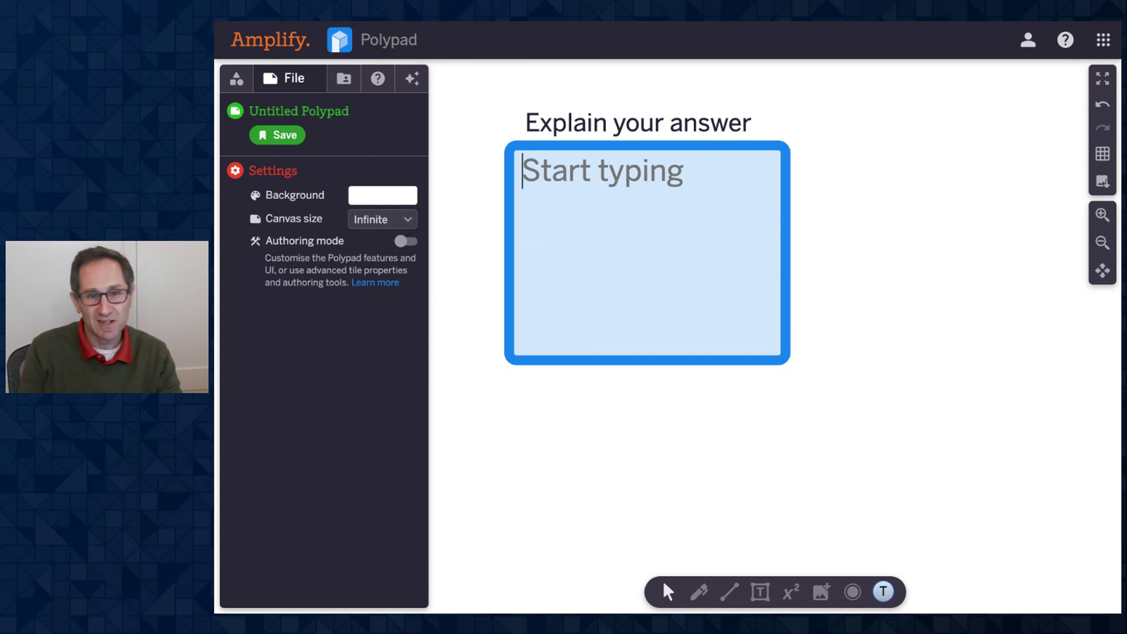
{"action": "type", "text": "I think"}
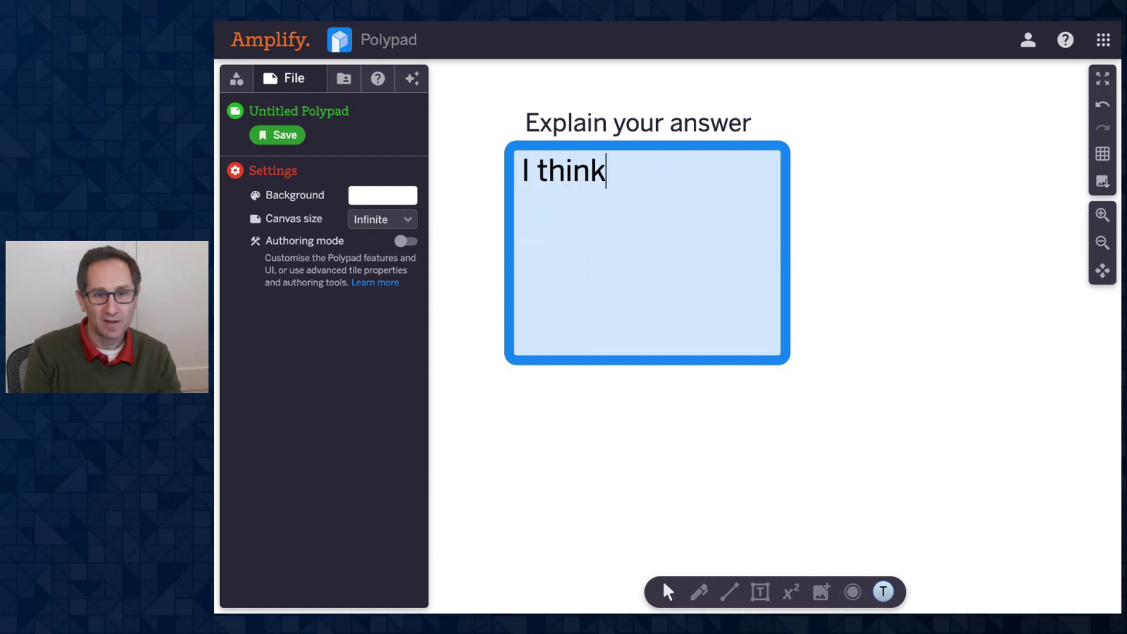
{"action": "type", "text": " Polypad is a helpful re"}
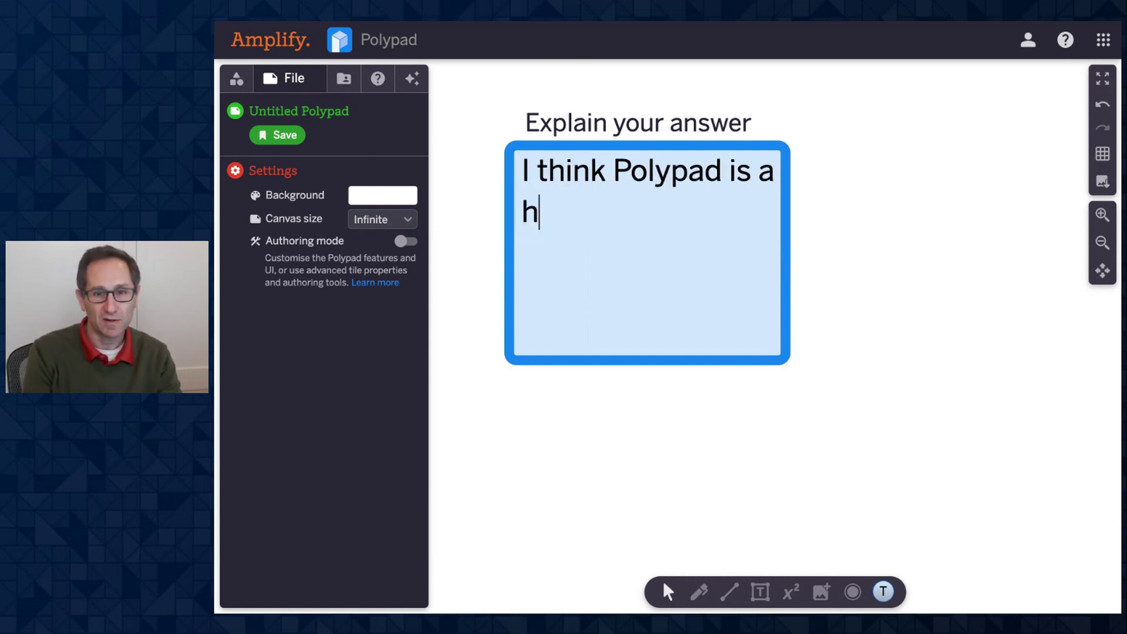
{"action": "type", "text": "s"}
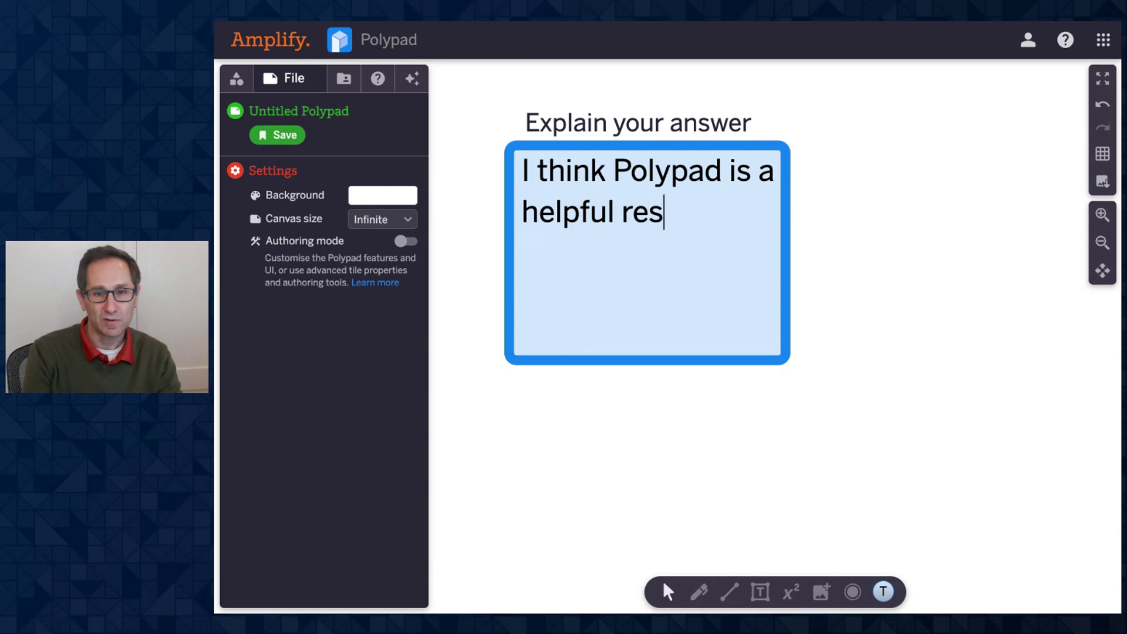
{"action": "type", "text": "ource for sude"}
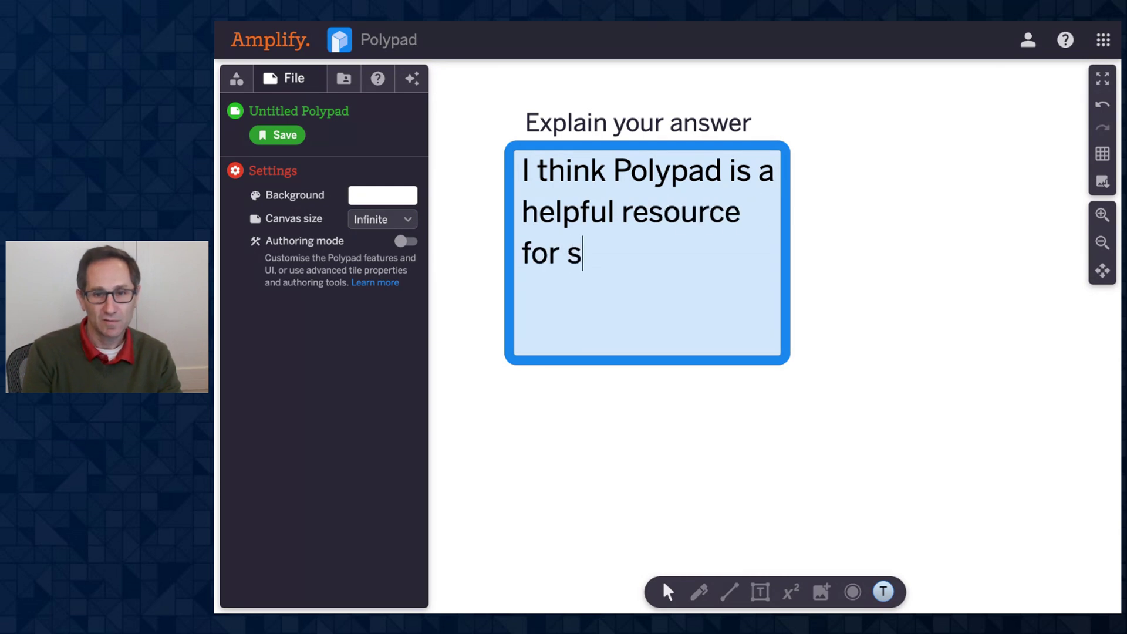
{"action": "key", "text": "BackSpace"}
{"action": "key", "text": "BackSpace"}
{"action": "key", "text": "BackSpace"}
{"action": "type", "text": "tudent"}
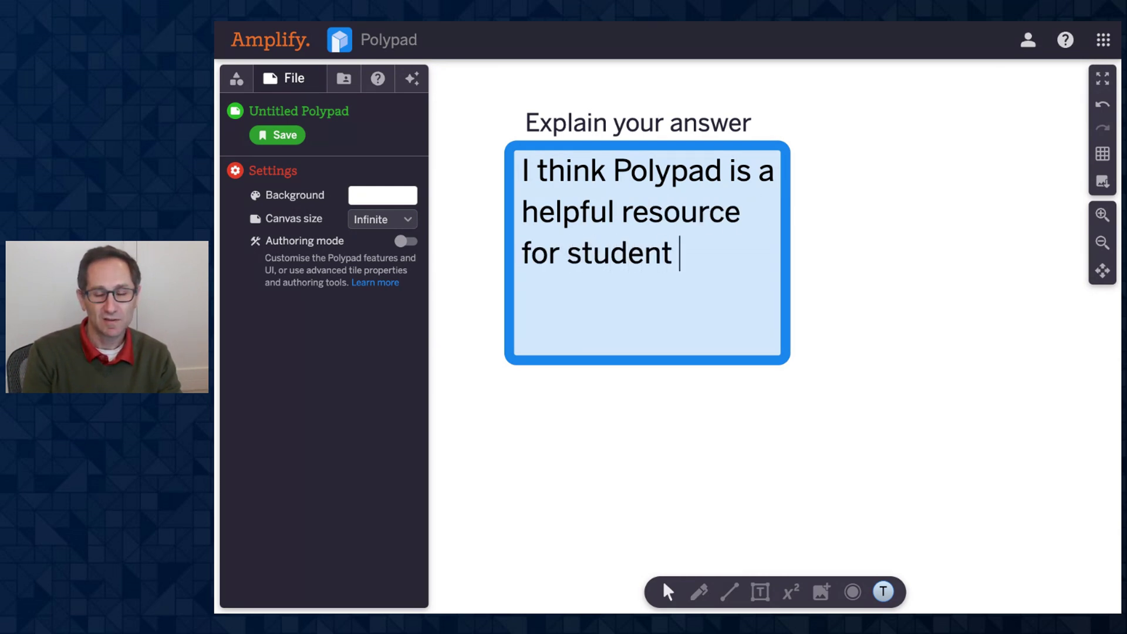
{"action": "key", "text": "BackSpace"}
{"action": "type", "text": "s because.."}
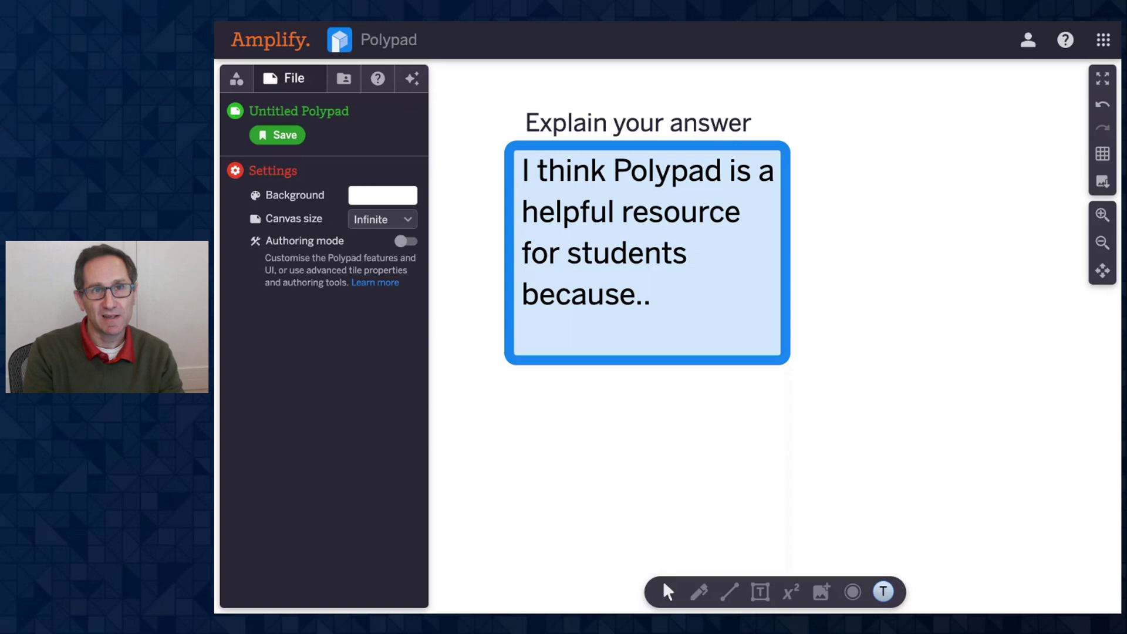
- Continue the answer on new lines about adding more text, ending with 'And even more here.'
{"action": "key", "text": "Return"}
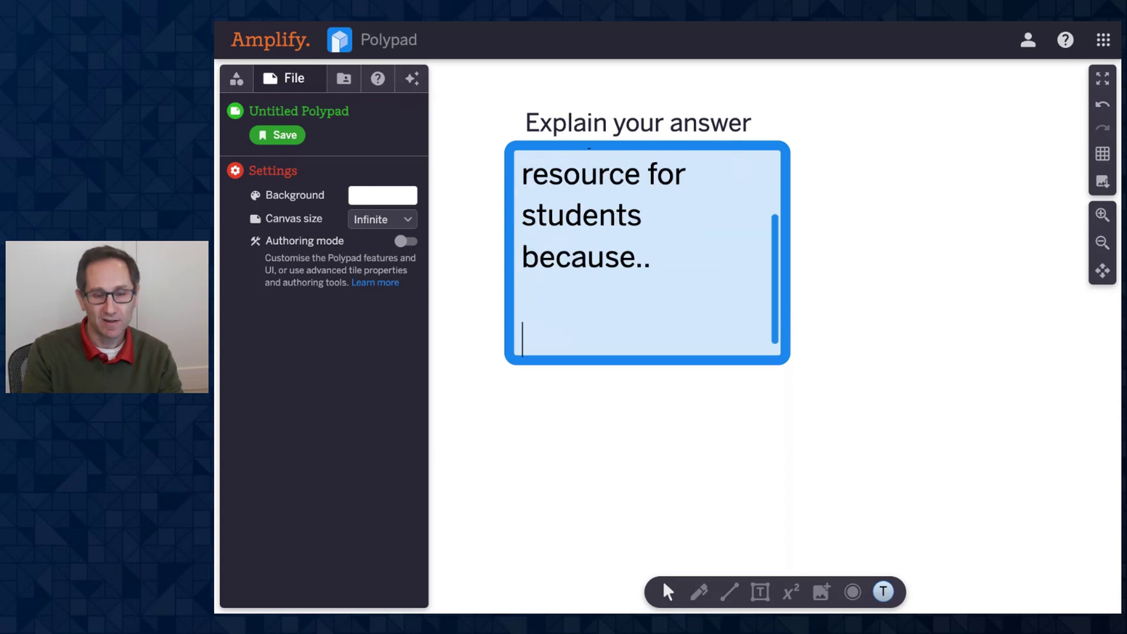
{"action": "type", "text": "If I cad"}
{"action": "key", "text": "BackSpace"}
{"action": "key", "text": "BackSpace"}
{"action": "key", "text": "BackSpace"}
{"action": "type", "text": "ad"}
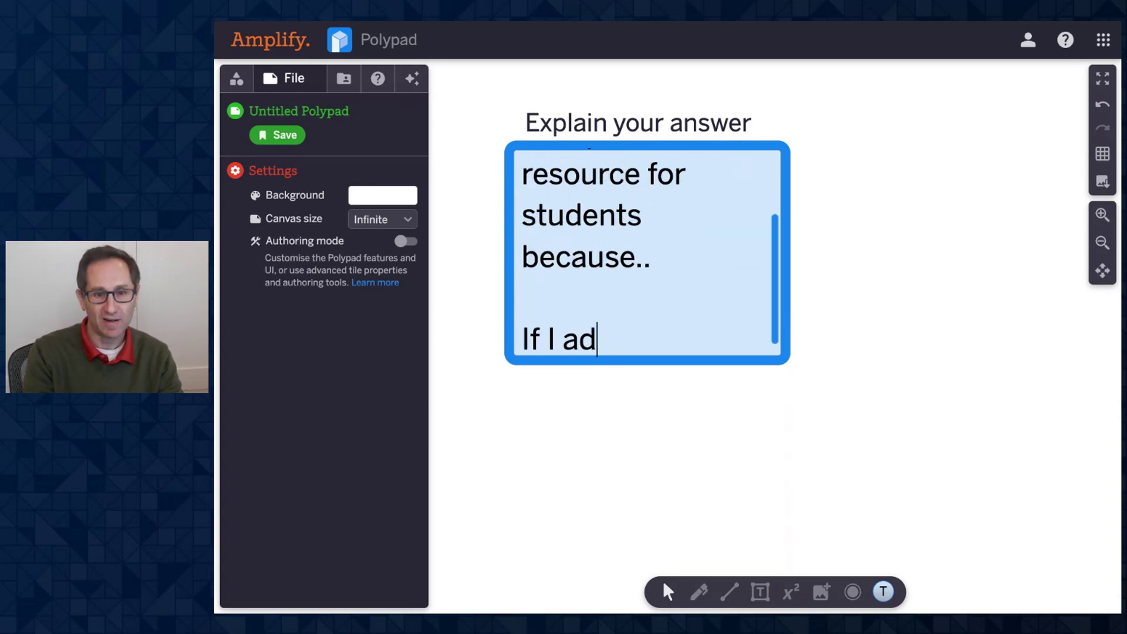
{"action": "type", "text": "d more text"}
{"action": "key", "text": "Return"}
{"action": "key", "text": "Return"}
{"action": "key", "text": "Return"}
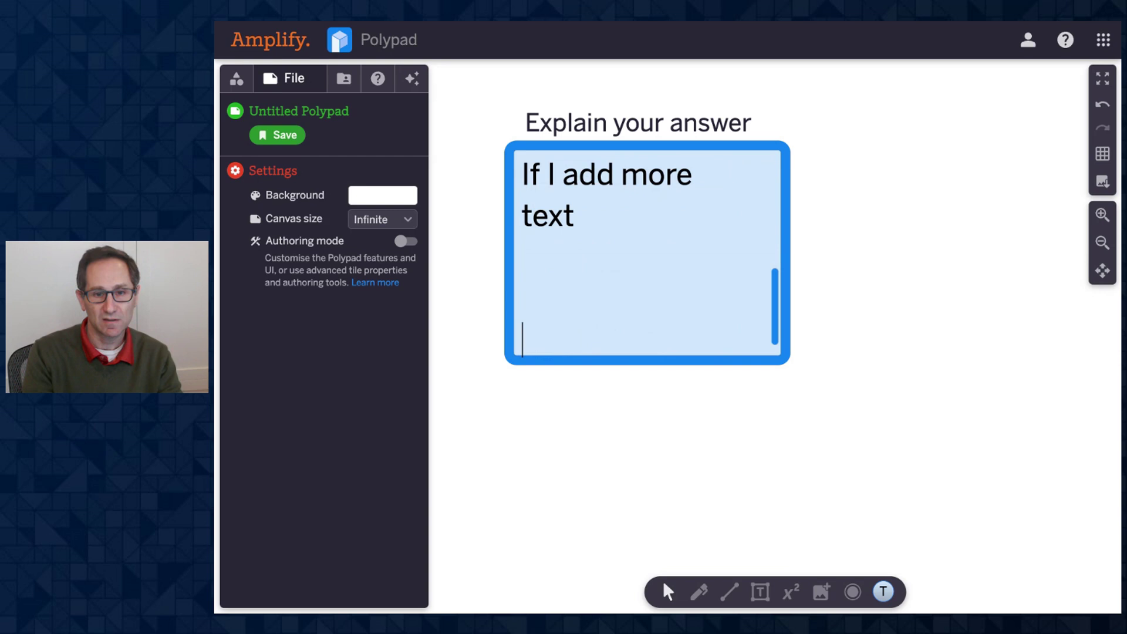
{"action": "type", "text": "And even more"}
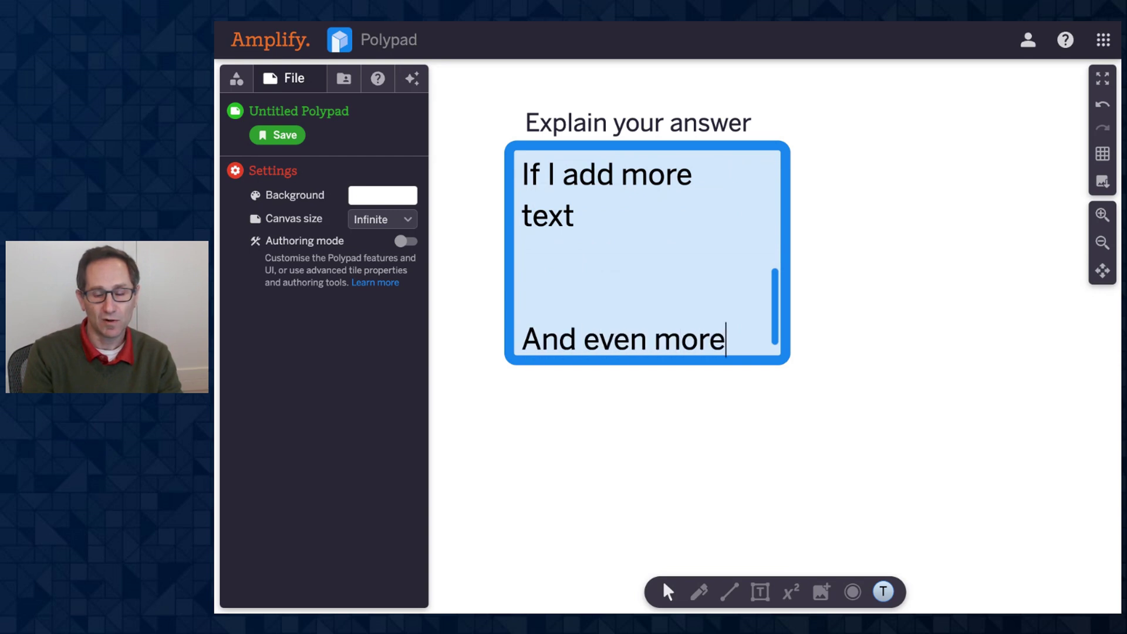
{"action": "key", "text": "Return"}
{"action": "key", "text": "Return"}
{"action": "type", "text": "here."}
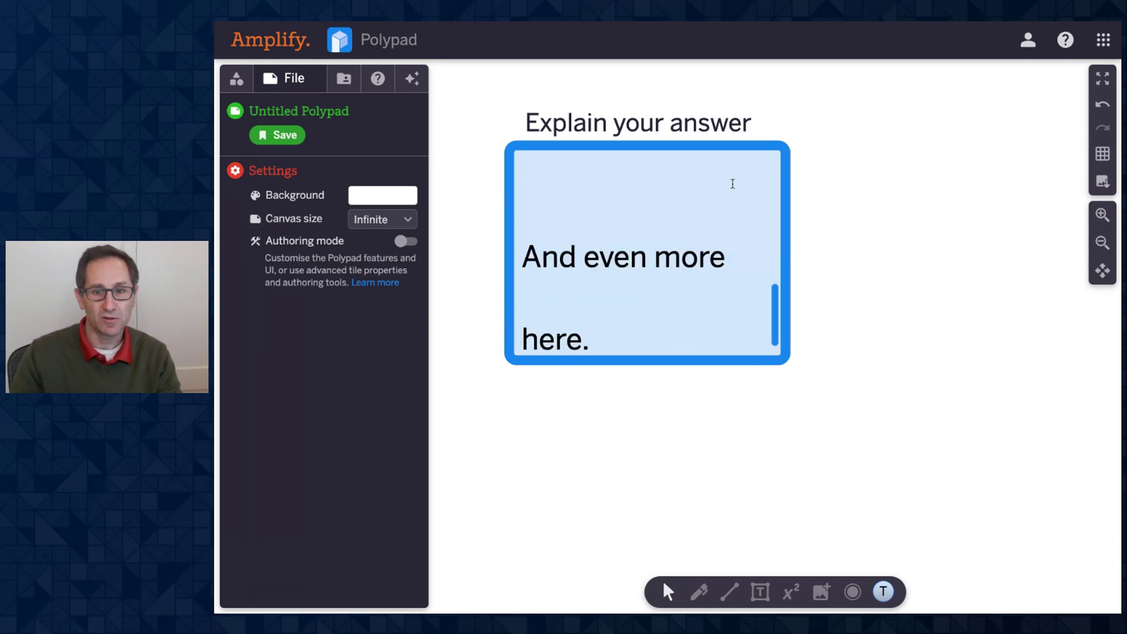
- Exit editing and scroll the answer box up and down to review its full text
{"action": "left_click", "coordinate": [957, 313]}
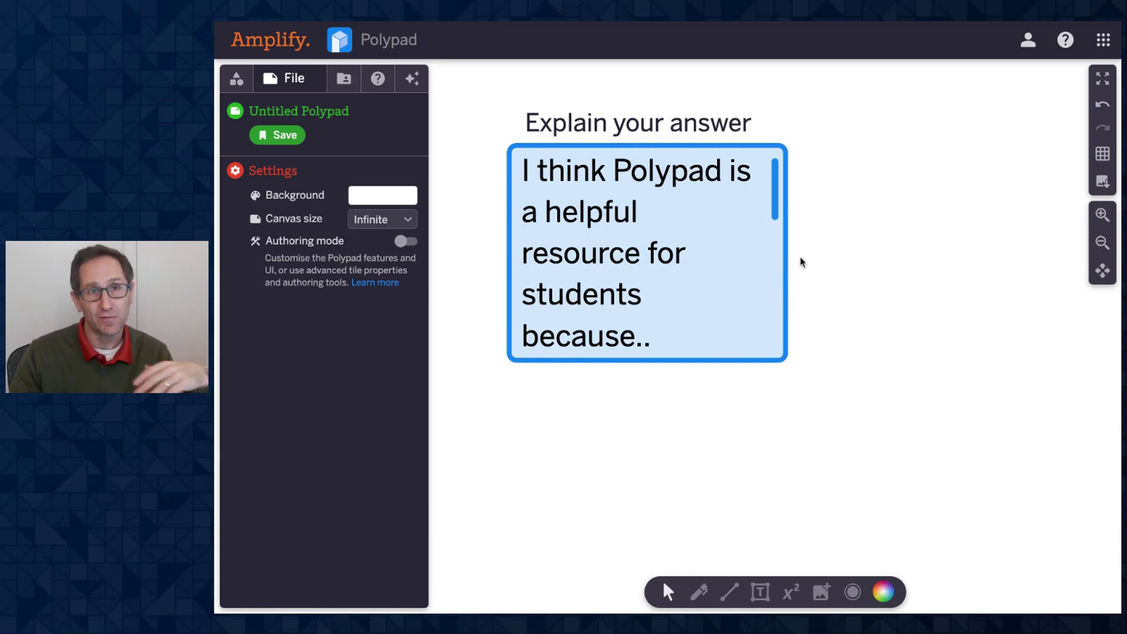
{"action": "scroll", "coordinate": [685, 224], "scroll_direction": "down", "scroll_amount": 1}
{"action": "scroll", "coordinate": [686, 224], "scroll_direction": "down", "scroll_amount": 6}
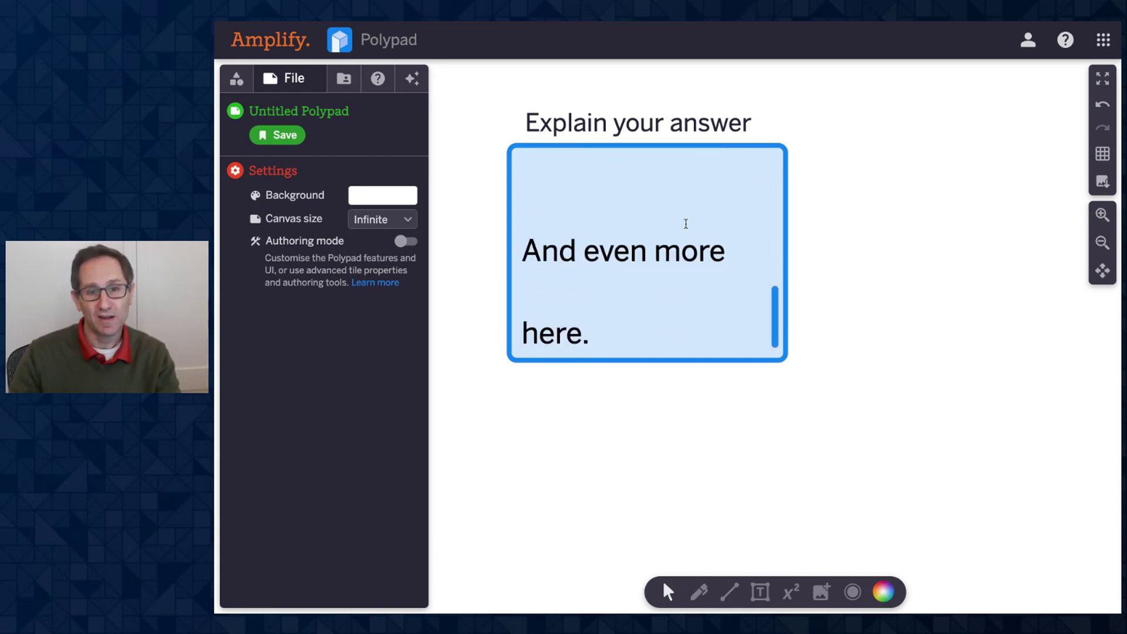
{"action": "scroll", "coordinate": [686, 224], "scroll_direction": "up", "scroll_amount": 6}
{"action": "scroll", "coordinate": [686, 224], "scroll_direction": "down", "scroll_amount": 3}
{"action": "scroll", "coordinate": [686, 223], "scroll_direction": "down", "scroll_amount": 3}
{"action": "scroll", "coordinate": [685, 223], "scroll_direction": "up", "scroll_amount": 6}
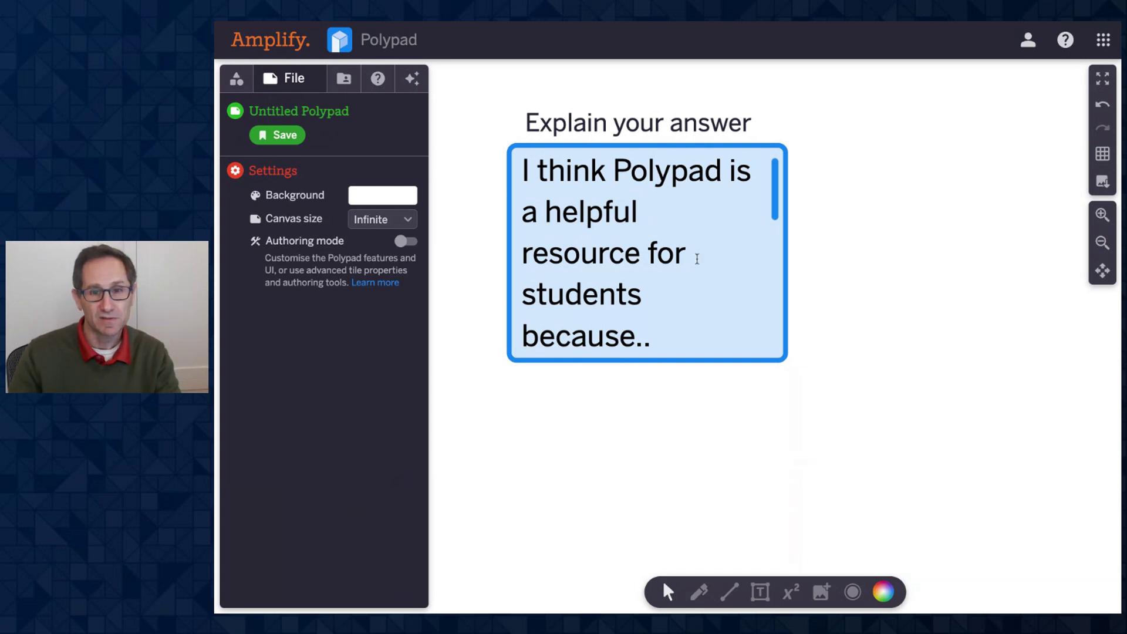
{"action": "scroll", "coordinate": [760, 288], "scroll_direction": "down", "scroll_amount": 5}
{"action": "scroll", "coordinate": [639, 240], "scroll_direction": "up", "scroll_amount": 5}
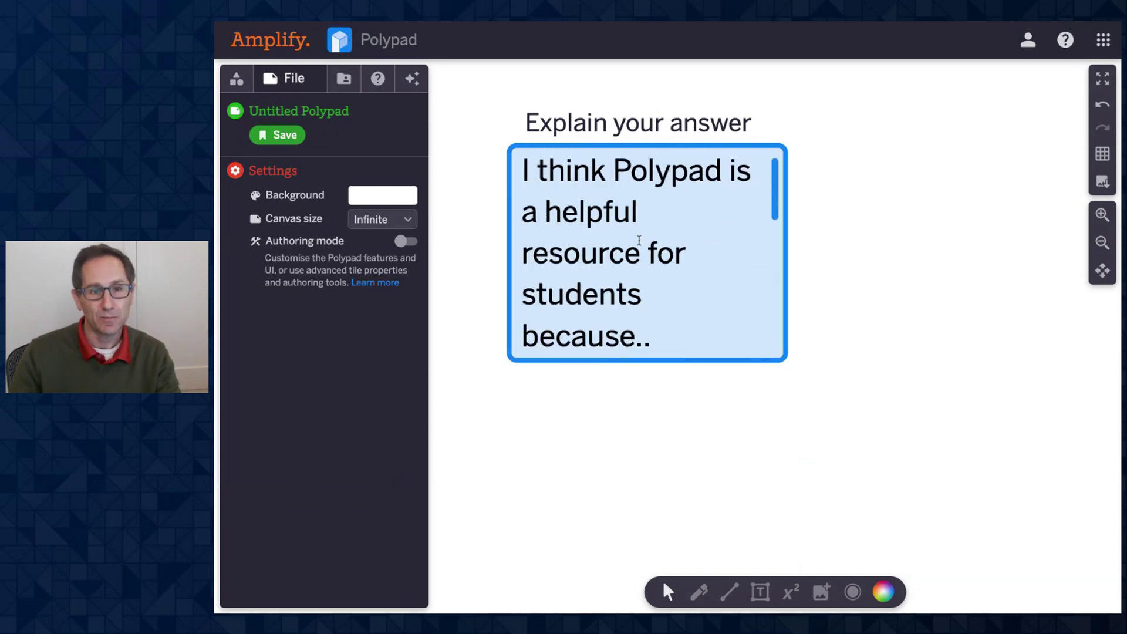
- Turn Authoring mode back on, adjust the answer box and set its font size to Small
{"action": "left_click", "coordinate": [411, 243]}
{"action": "mouse_move", "coordinate": [509, 314]}
{"action": "left_mouse_down"}
{"action": "mouse_move", "coordinate": [618, 315]}
{"action": "mouse_move", "coordinate": [515, 315]}
{"action": "left_mouse_up"}
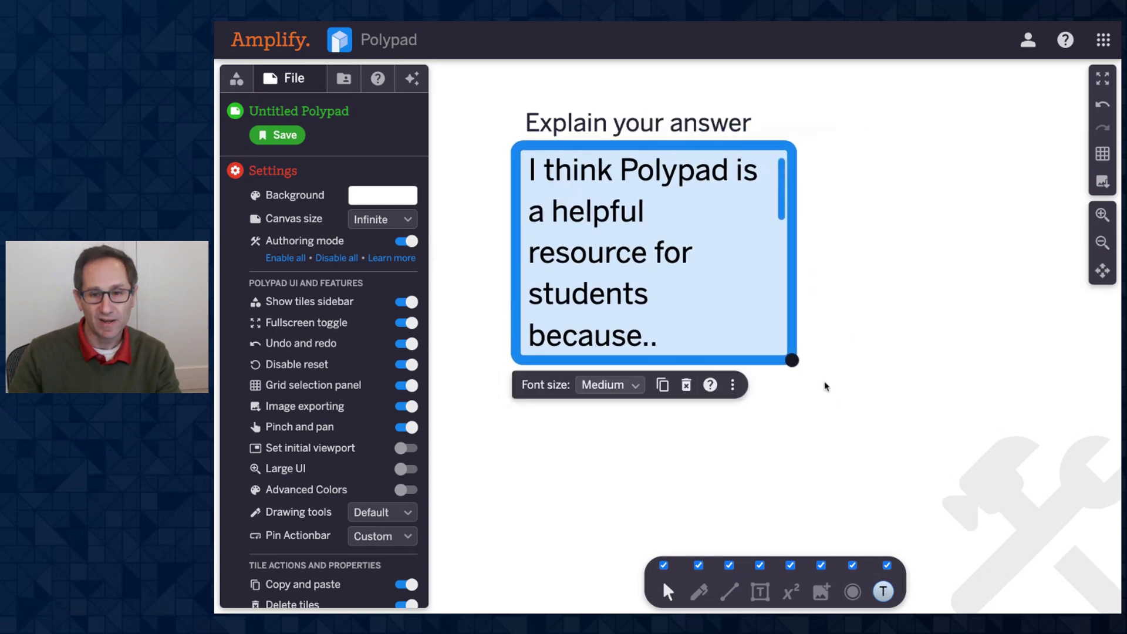
{"action": "mouse_move", "coordinate": [792, 361]}
{"action": "left_mouse_down"}
{"action": "mouse_move", "coordinate": [911, 358]}
{"action": "mouse_move", "coordinate": [785, 356]}
{"action": "mouse_move", "coordinate": [800, 357]}
{"action": "left_mouse_up"}
{"action": "left_click", "coordinate": [604, 386]}
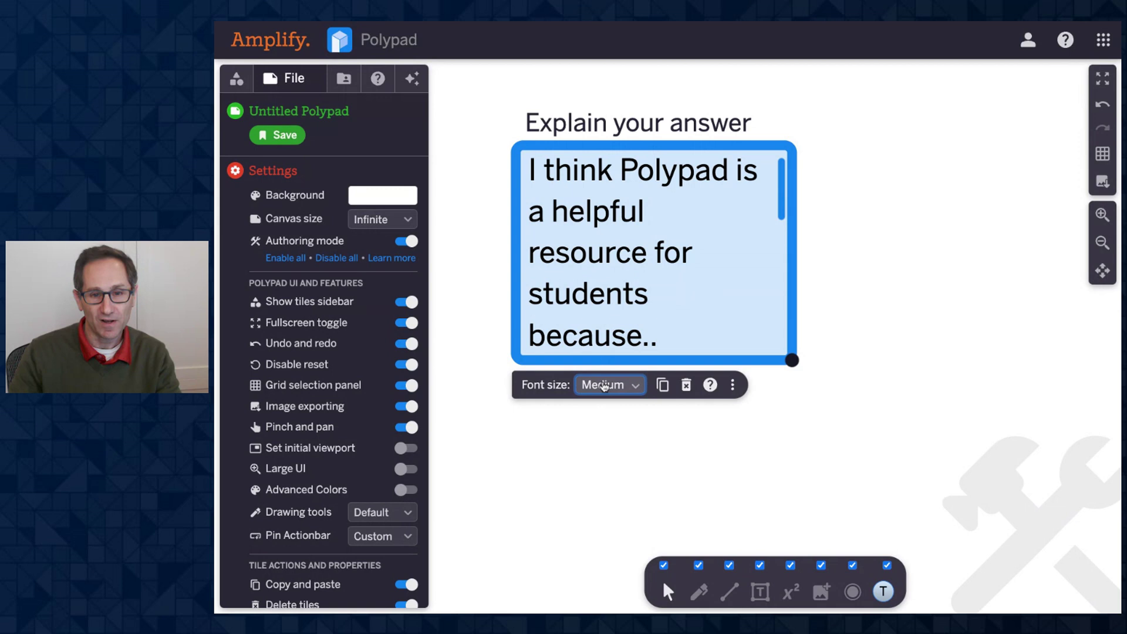
{"action": "left_click", "coordinate": [605, 372]}
{"action": "scroll", "coordinate": [737, 288], "scroll_direction": "down", "scroll_amount": 3}
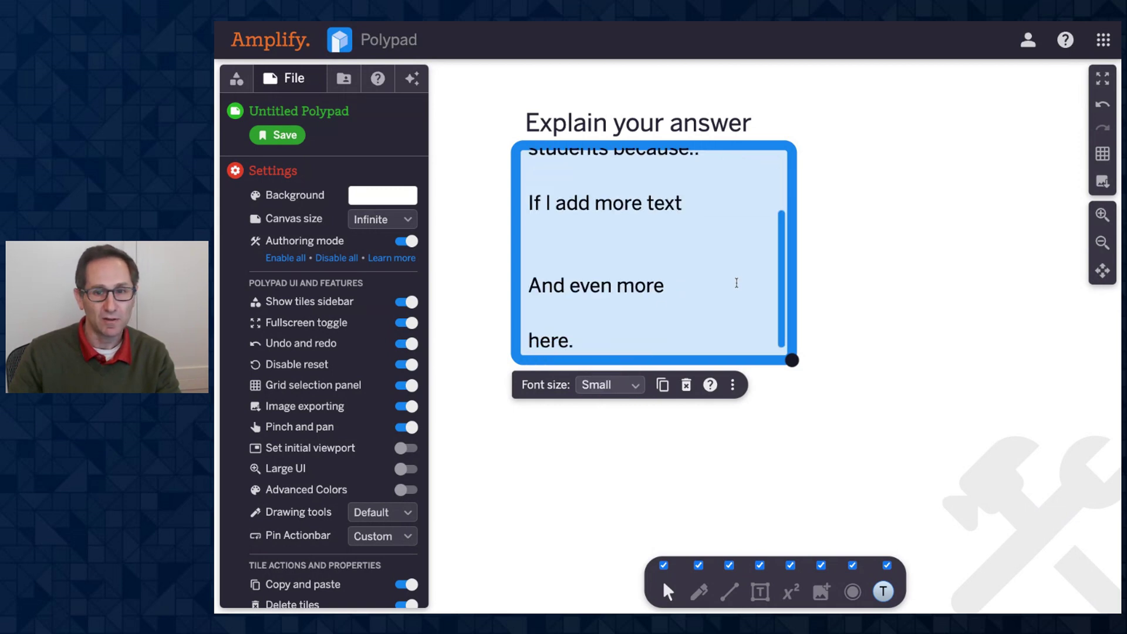
{"action": "scroll", "coordinate": [735, 282], "scroll_direction": "up", "scroll_amount": 3}
- Reselect the answer box, scroll its text, then switch Authoring mode off
{"action": "left_click", "coordinate": [946, 274]}
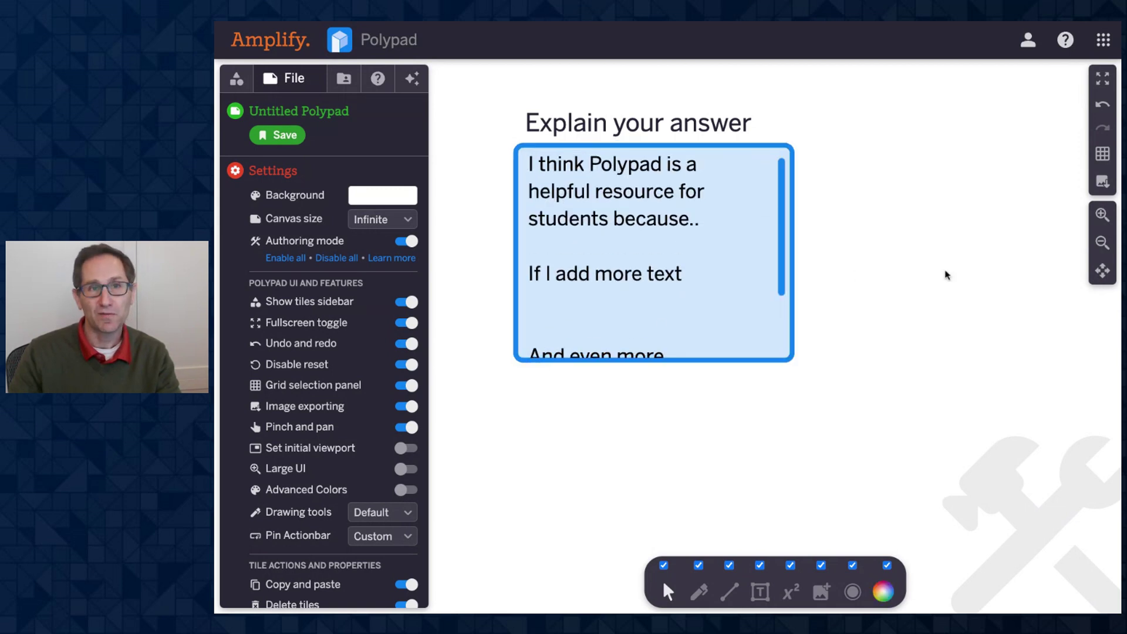
{"action": "left_click", "coordinate": [735, 361]}
{"action": "scroll", "coordinate": [735, 360], "scroll_direction": "down", "scroll_amount": 3}
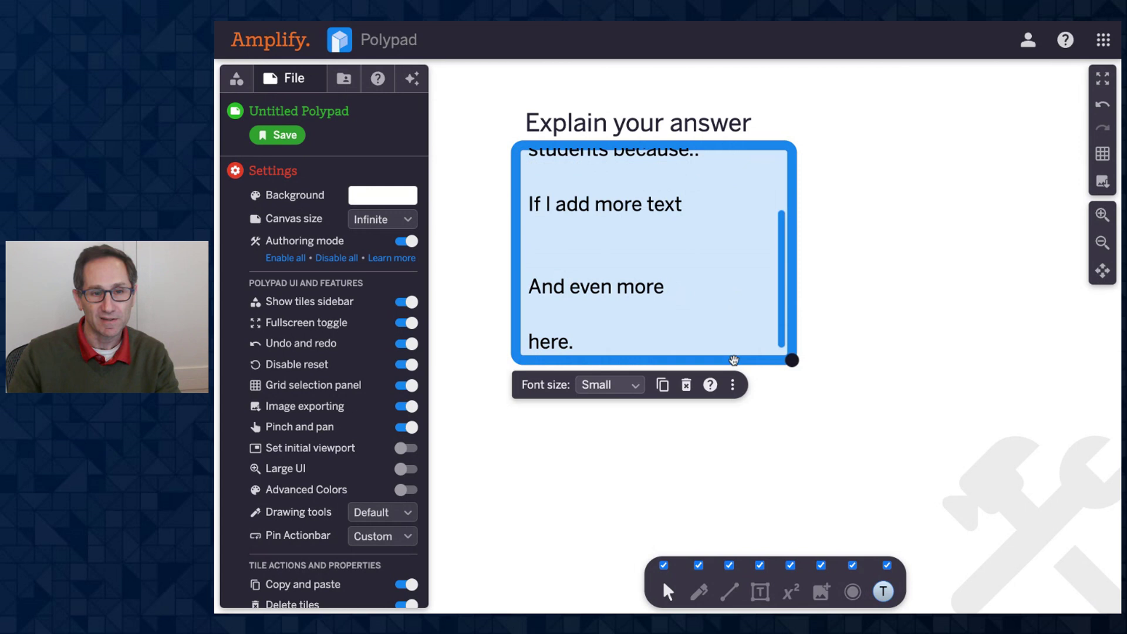
{"action": "left_click", "coordinate": [406, 241]}
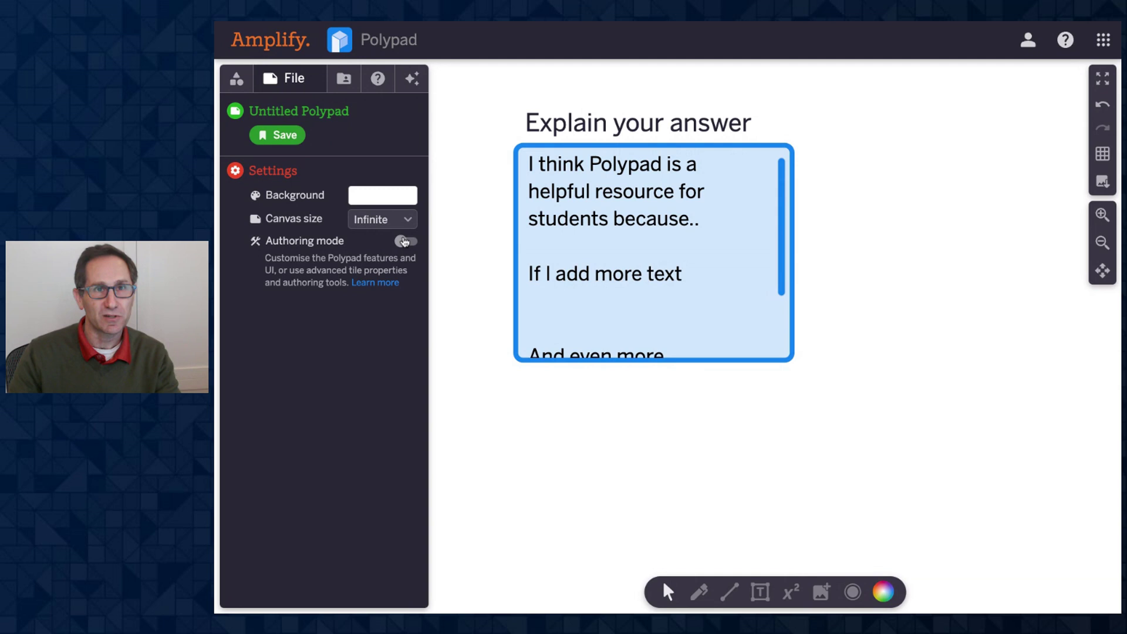
- Turn Authoring mode on and delete the 'Explain your answer' label and the answer text area
{"action": "left_click", "coordinate": [405, 241]}
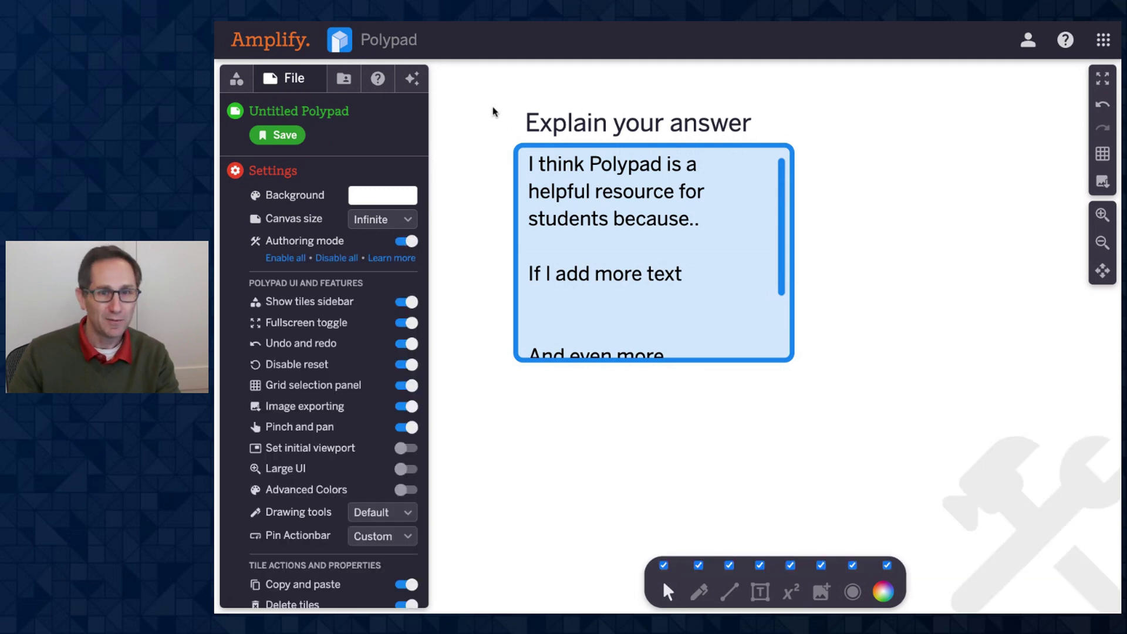
{"action": "left_click_drag", "start_coordinate": [493, 106], "coordinate": [756, 306]}
{"action": "key", "text": "Delete"}
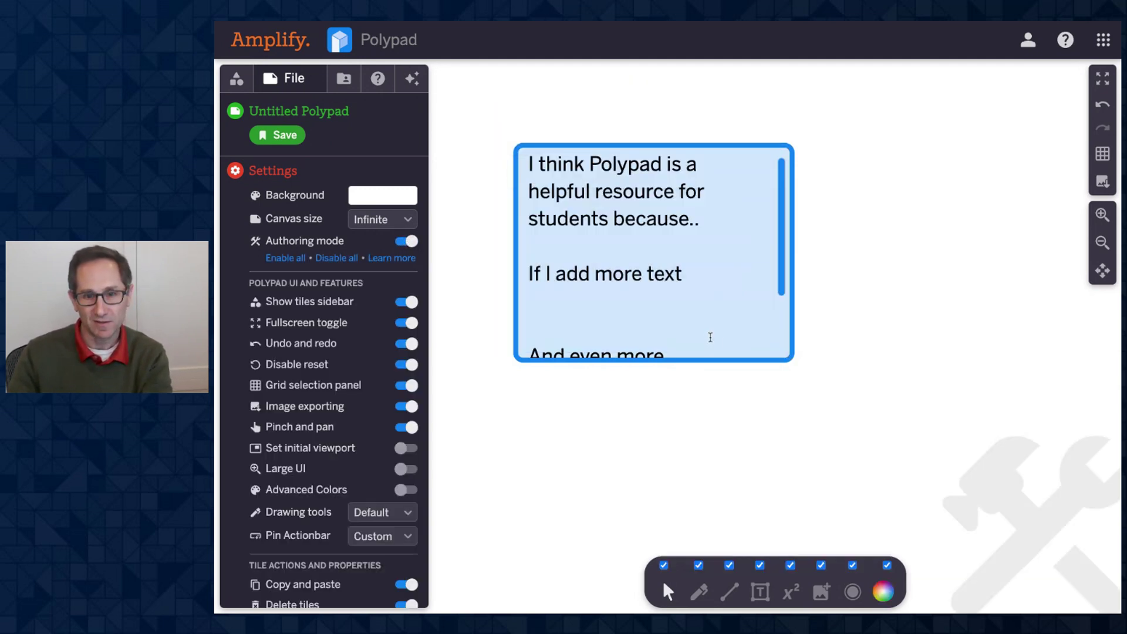
{"action": "left_click", "coordinate": [702, 360]}
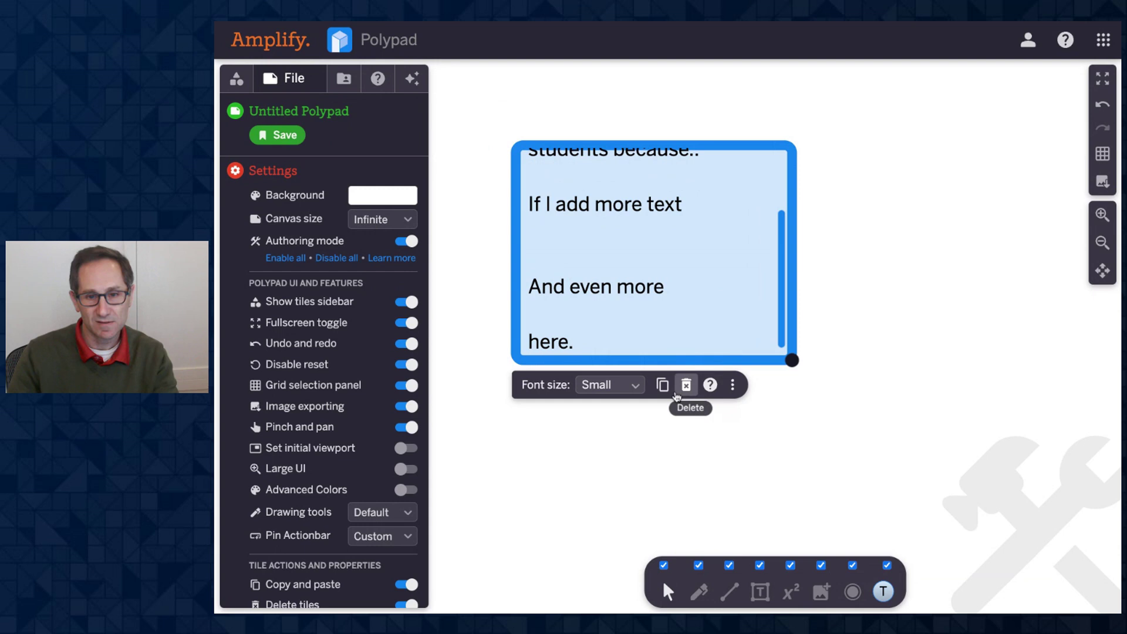
{"action": "left_click", "coordinate": [687, 384]}
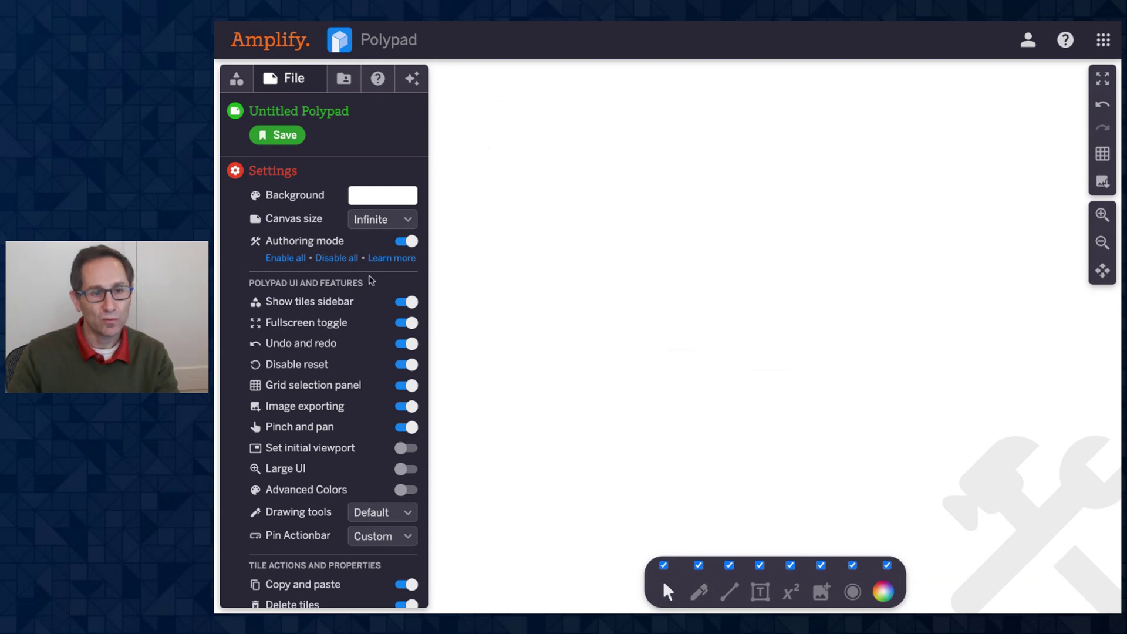
{"action": "scroll", "coordinate": [372, 280], "scroll_direction": "down", "scroll_amount": 5}
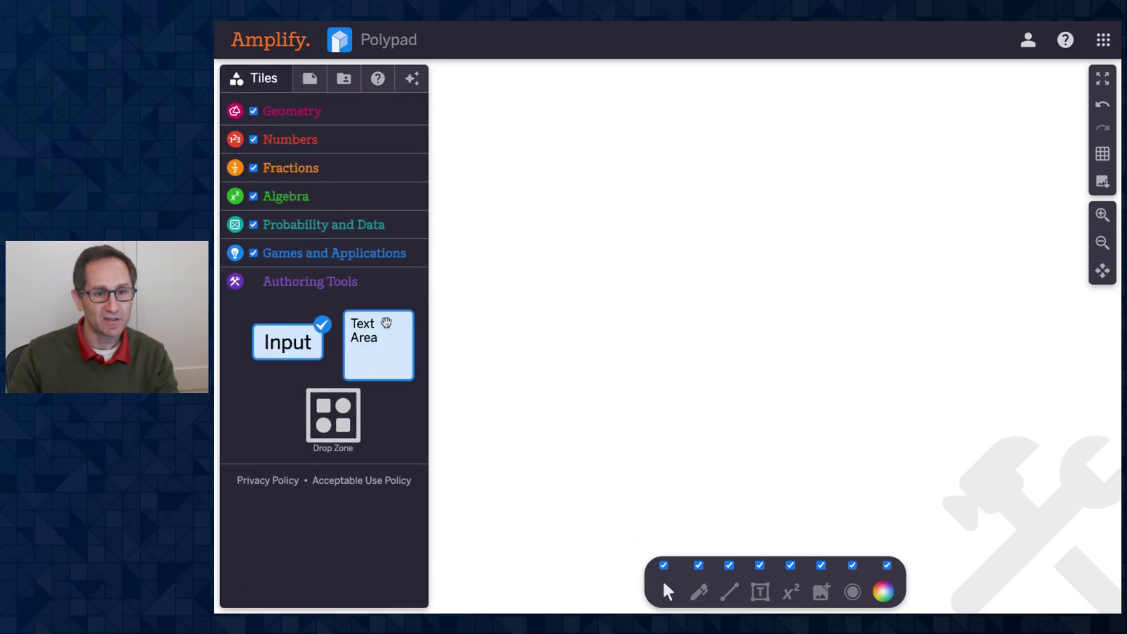
- Place a new Text Area tile on the canvas and switch authoring mode off
{"action": "left_click_drag", "start_coordinate": [386, 323], "coordinate": [661, 260]}
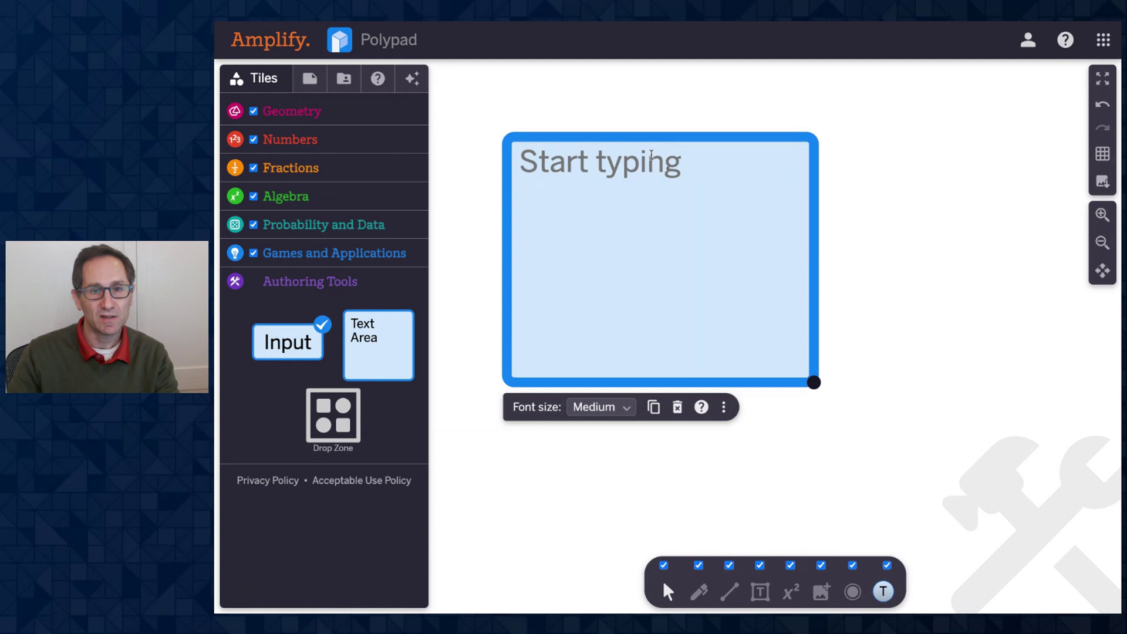
{"action": "left_click", "coordinate": [468, 351]}
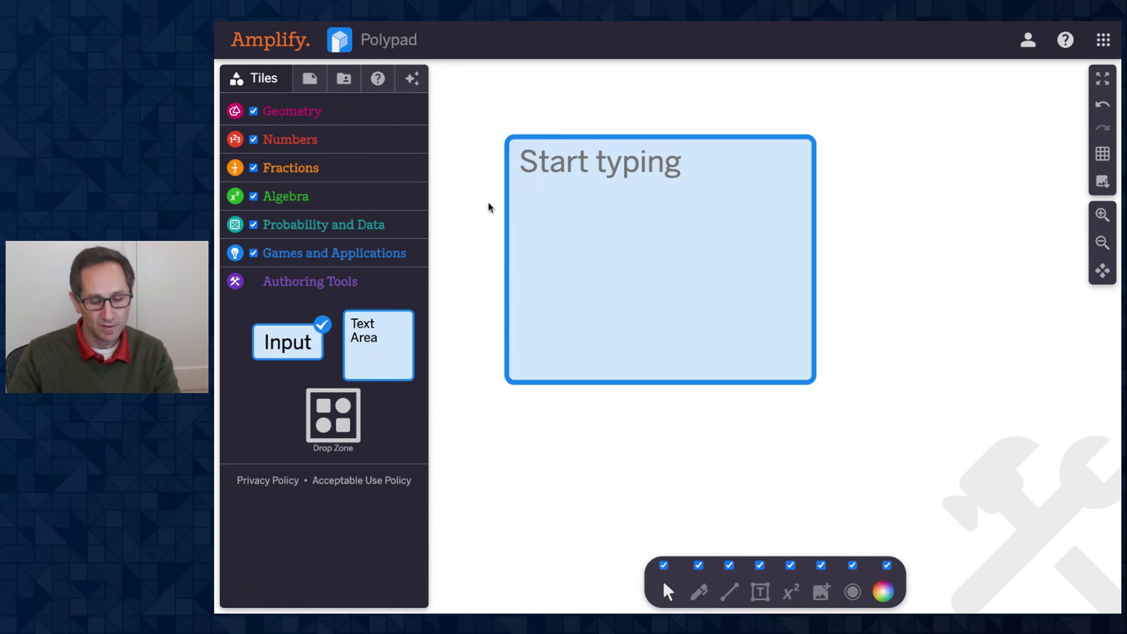
{"action": "left_click", "coordinate": [310, 78]}
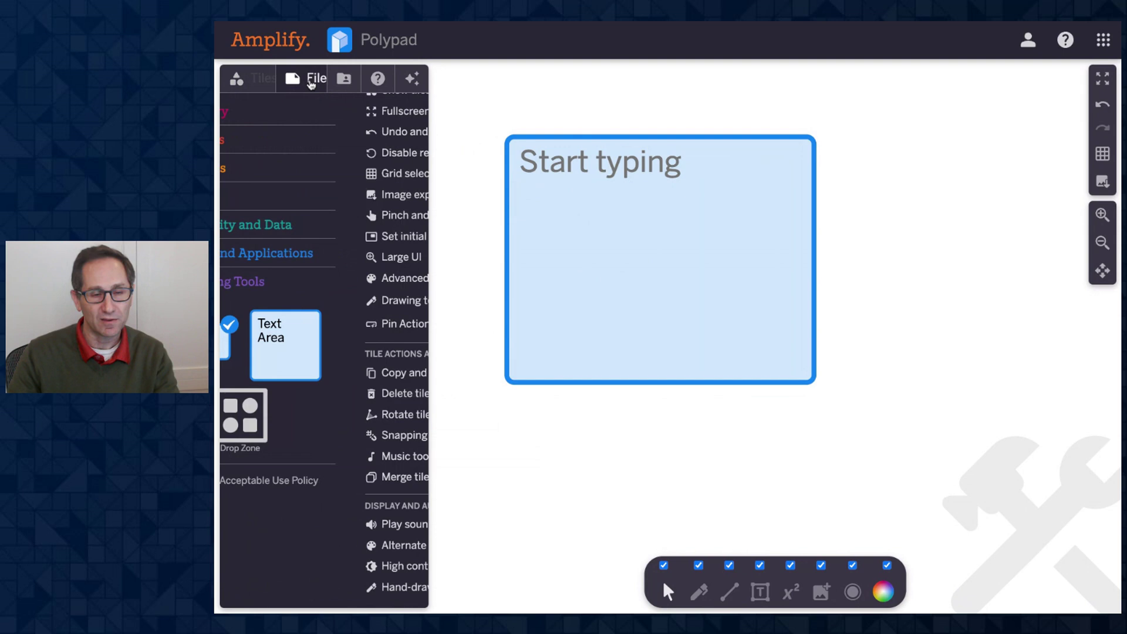
{"action": "scroll", "coordinate": [404, 278], "scroll_direction": "up", "scroll_amount": 5}
{"action": "left_click", "coordinate": [406, 241]}
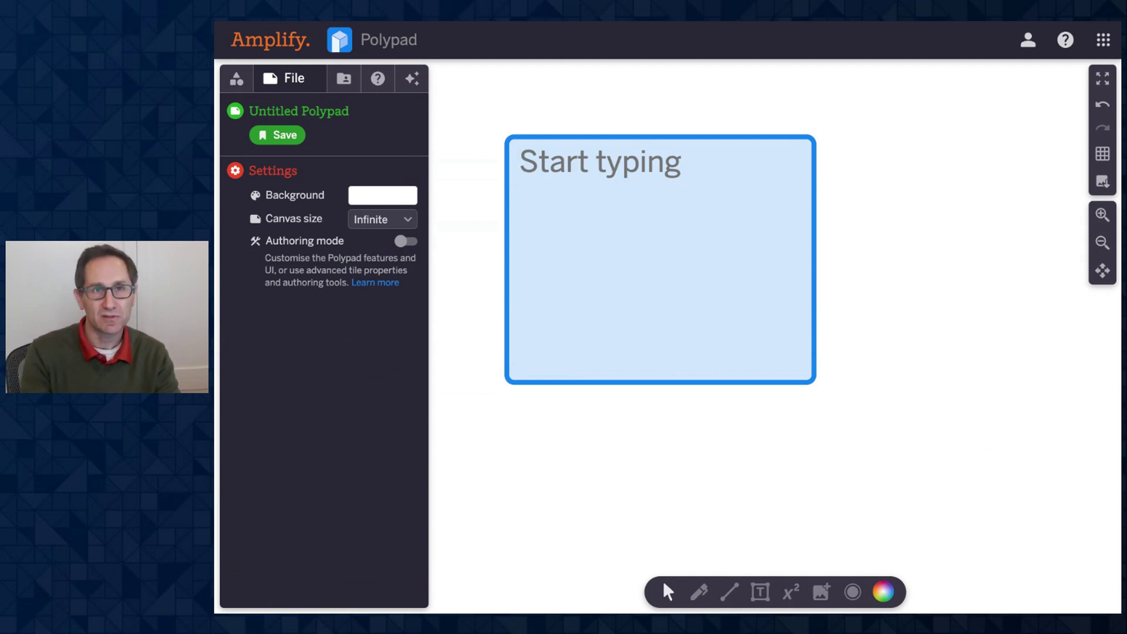
- Type 'Start my answer...' into the text area
{"action": "type", "text": "Startmy"}
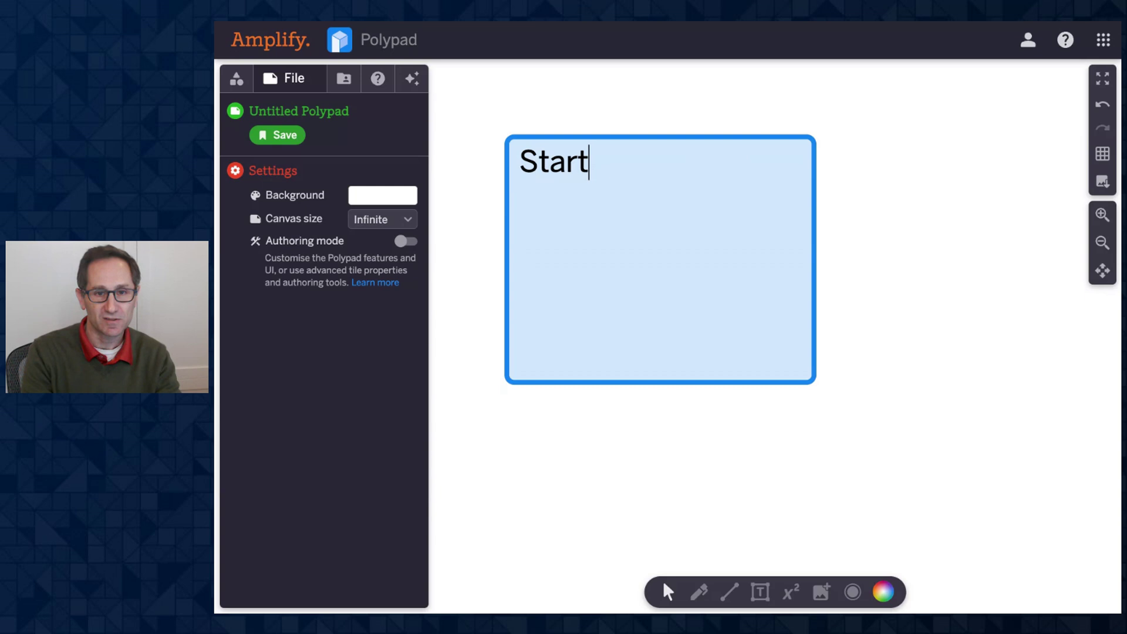
{"action": "key", "text": "BackSpace"}
{"action": "key", "text": "BackSpace"}
{"action": "type", "text": "my answer..."}
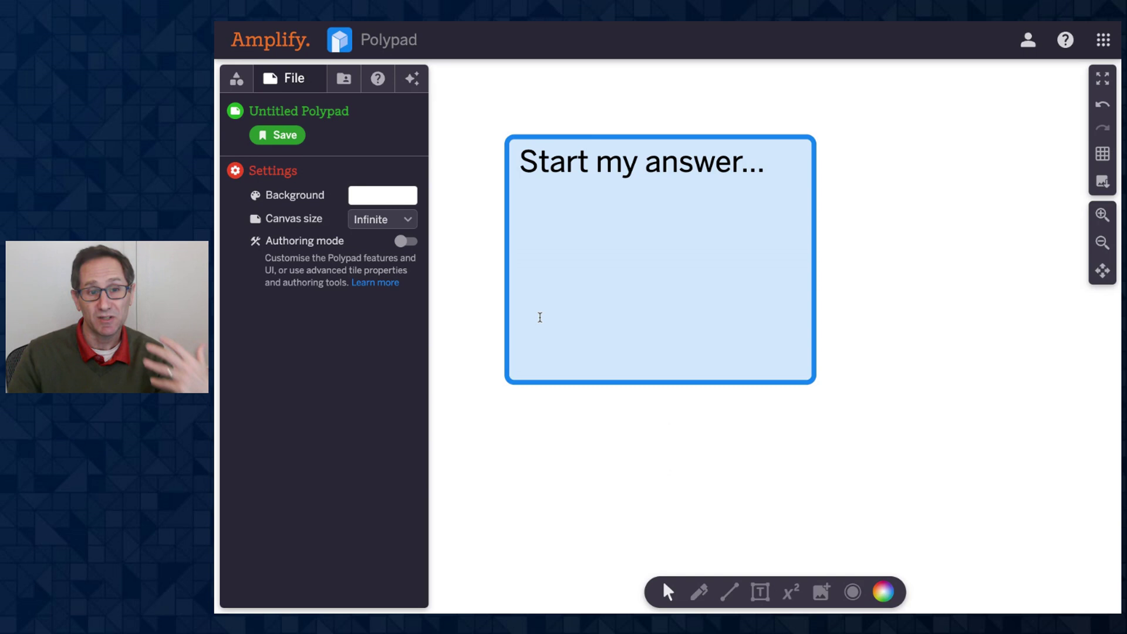
- Turn authoring mode back on and add another Text Area tile to the canvas
{"action": "left_click", "coordinate": [405, 242]}
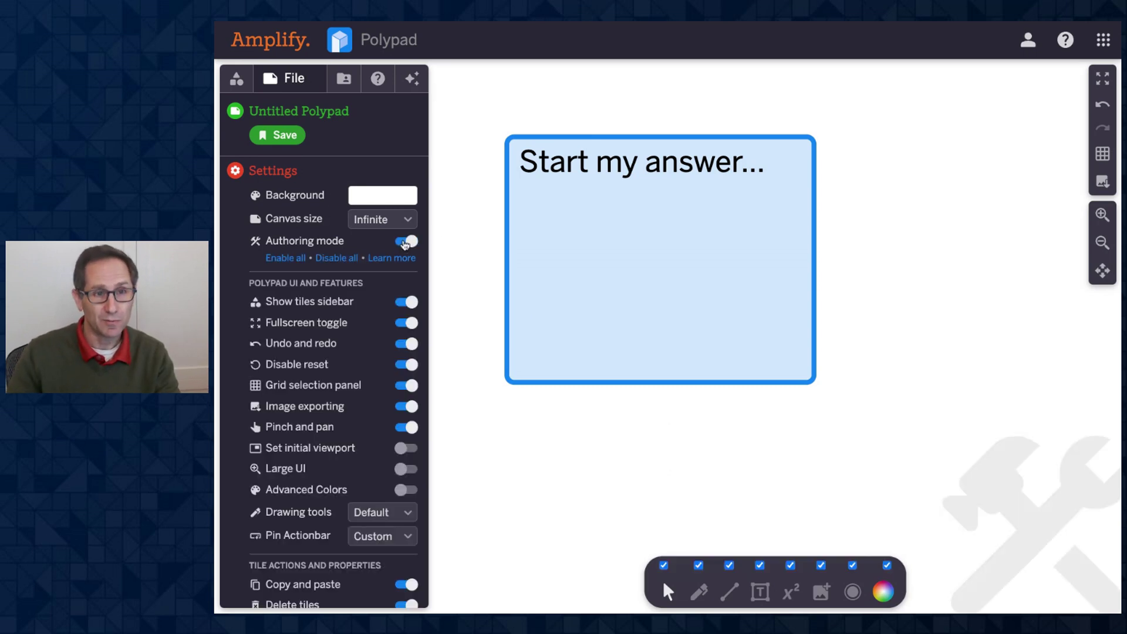
{"action": "left_click", "coordinate": [237, 78]}
{"action": "left_click_drag", "start_coordinate": [362, 372], "coordinate": [856, 363]}
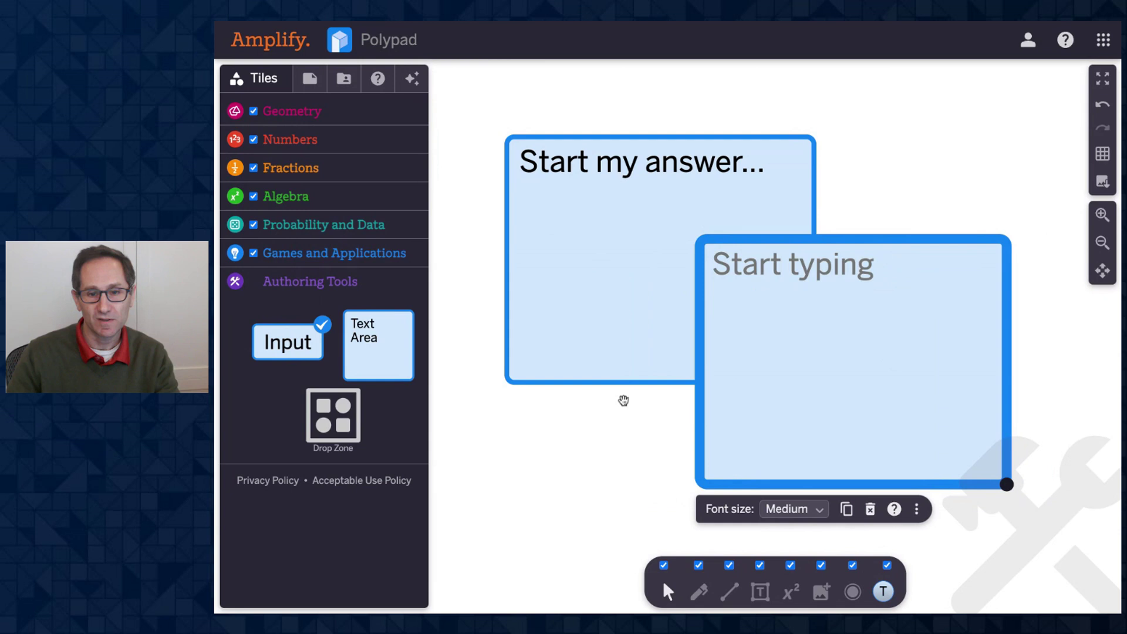
{"action": "scroll", "coordinate": [623, 401], "scroll_direction": "down", "scroll_amount": 3}
{"action": "left_click_drag", "start_coordinate": [759, 219], "coordinate": [556, 390]}
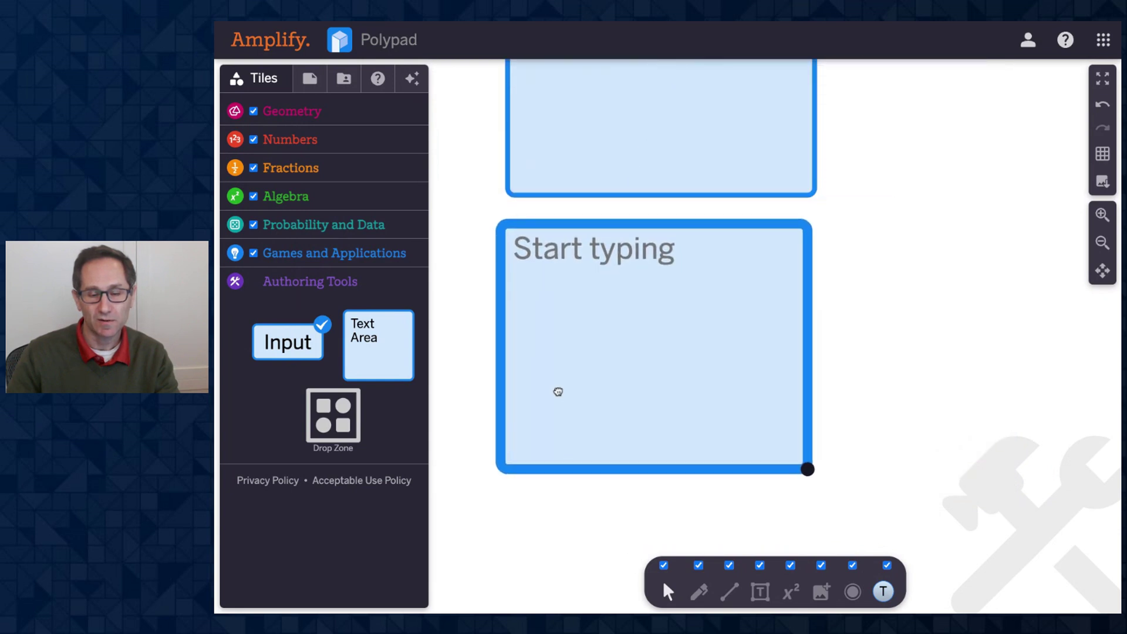
{"action": "scroll", "coordinate": [830, 385], "scroll_direction": "down", "scroll_amount": 1}
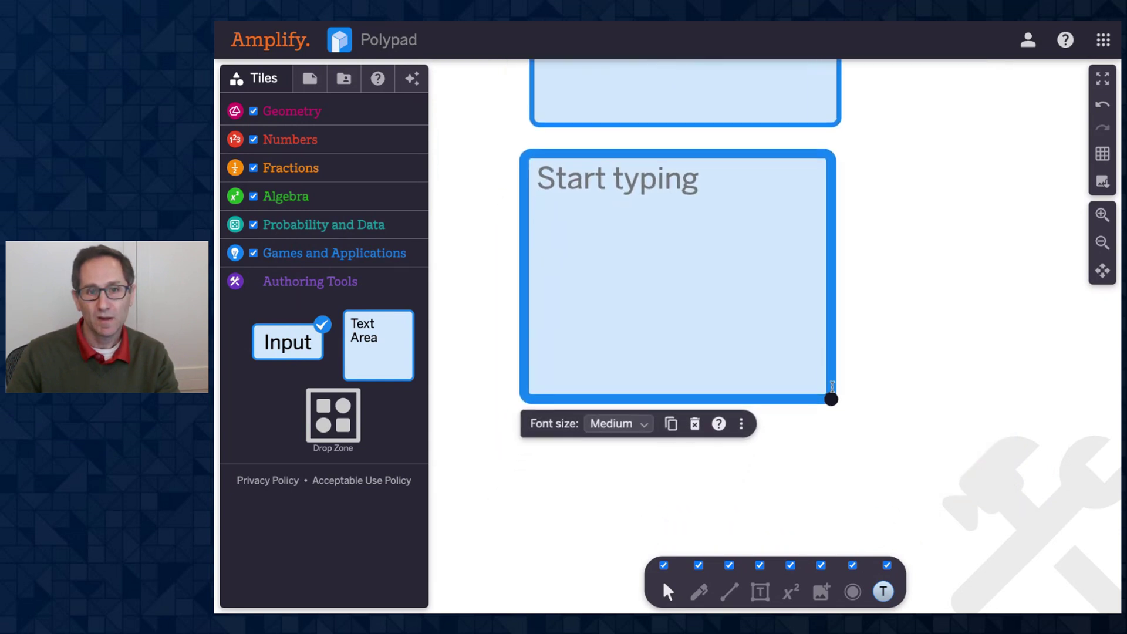
- Clear the new text area's placeholder in Tile Options and re-enable authoring mode
{"action": "left_click", "coordinate": [741, 426]}
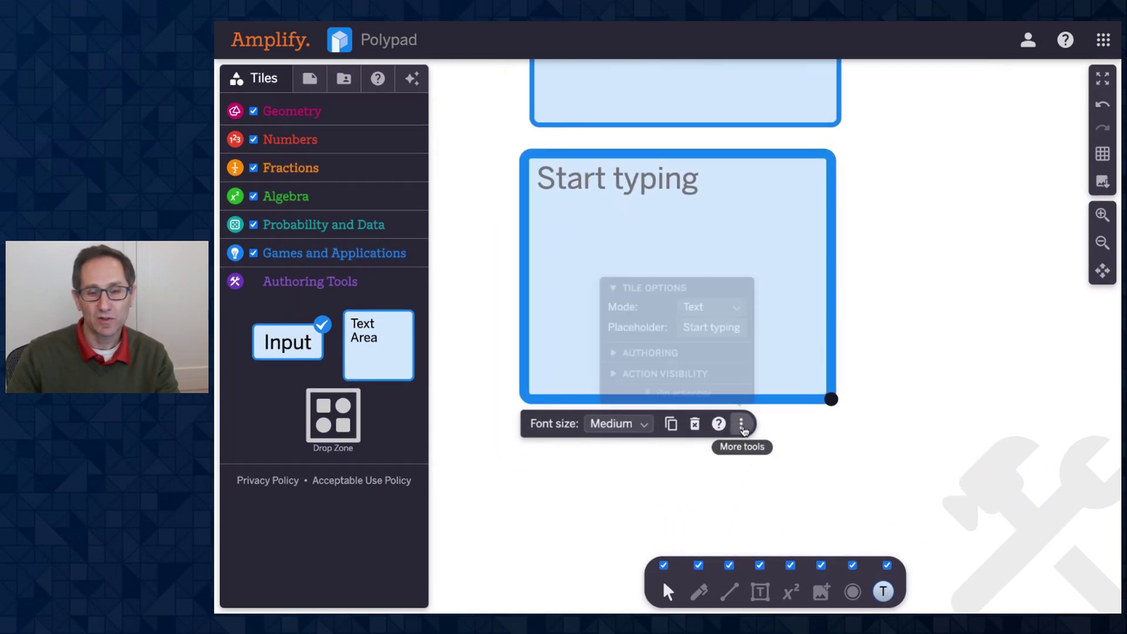
{"action": "left_click", "coordinate": [728, 327]}
{"action": "key", "text": "ctrl+a"}
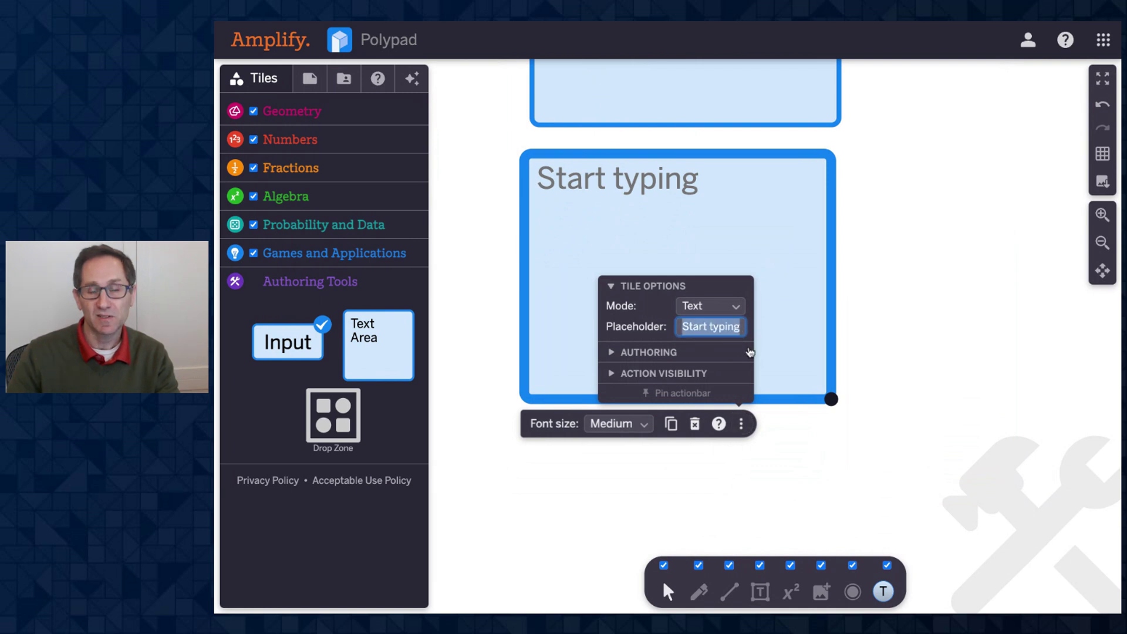
{"action": "key", "text": "BackSpace"}
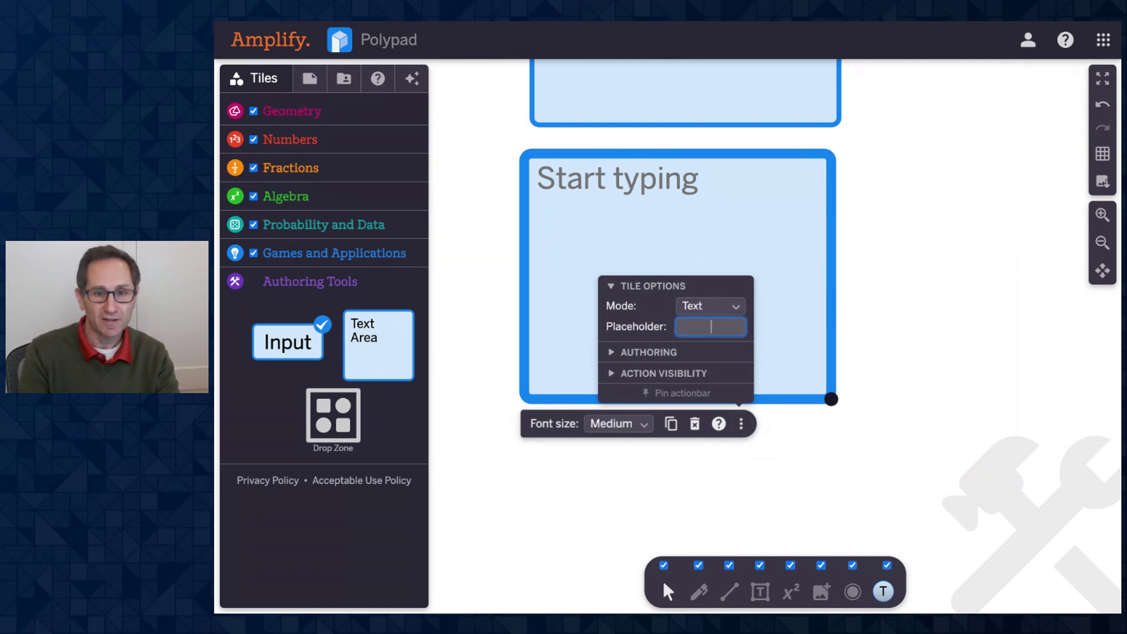
{"action": "left_click", "coordinate": [970, 333]}
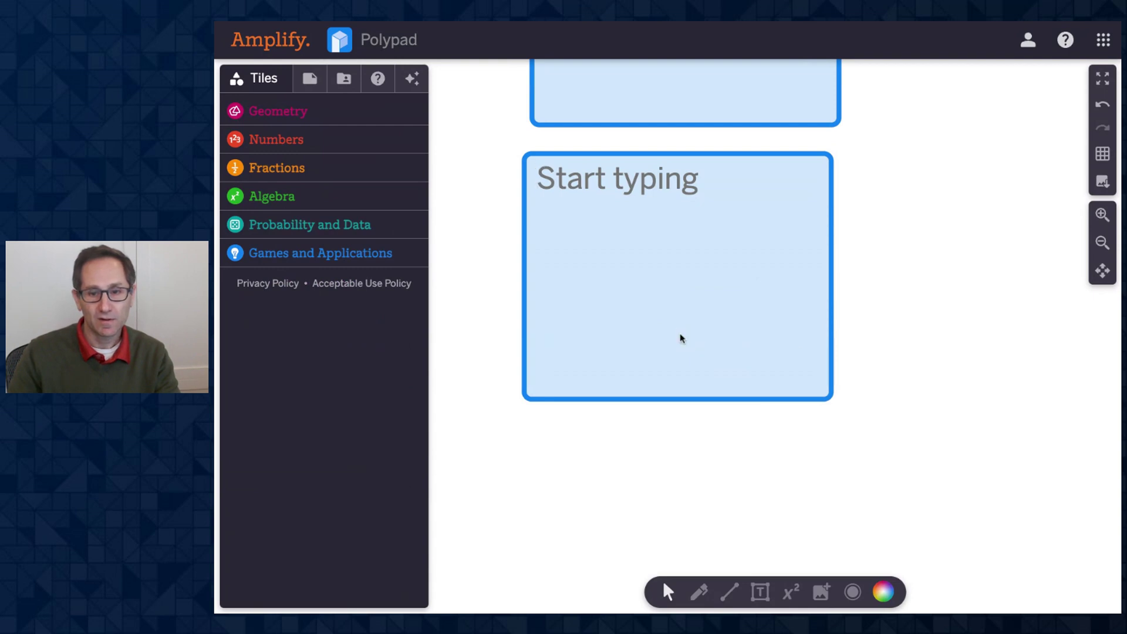
{"action": "left_click", "coordinate": [312, 80]}
{"action": "left_click", "coordinate": [416, 241]}
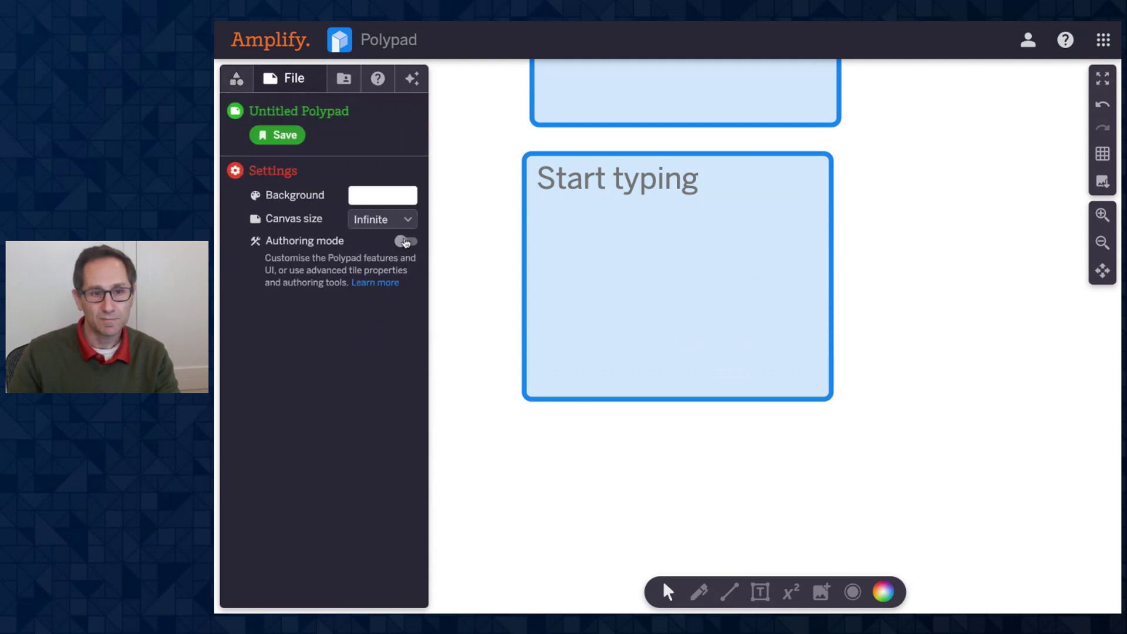
- Replace the text area's placeholder with 'Enter your answer'
{"action": "left_click", "coordinate": [593, 276]}
{"action": "left_click", "coordinate": [740, 422]}
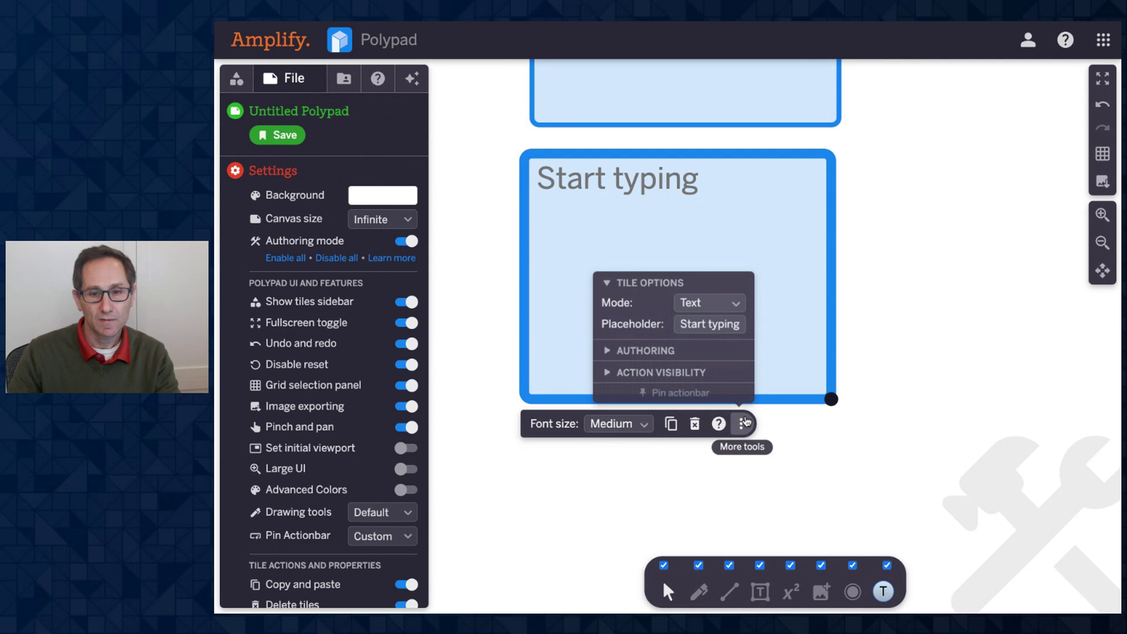
{"action": "left_click", "coordinate": [726, 327]}
{"action": "key", "text": "BackSpace"}
{"action": "key", "text": "BackSpace"}
{"action": "key", "text": "BackSpace"}
{"action": "key", "text": "BackSpace"}
{"action": "key", "text": "BackSpace"}
{"action": "key", "text": "BackSpace"}
{"action": "key", "text": "BackSpace"}
{"action": "key", "text": "BackSpace"}
{"action": "key", "text": "BackSpace"}
{"action": "key", "text": "BackSpace"}
{"action": "key", "text": "BackSpace"}
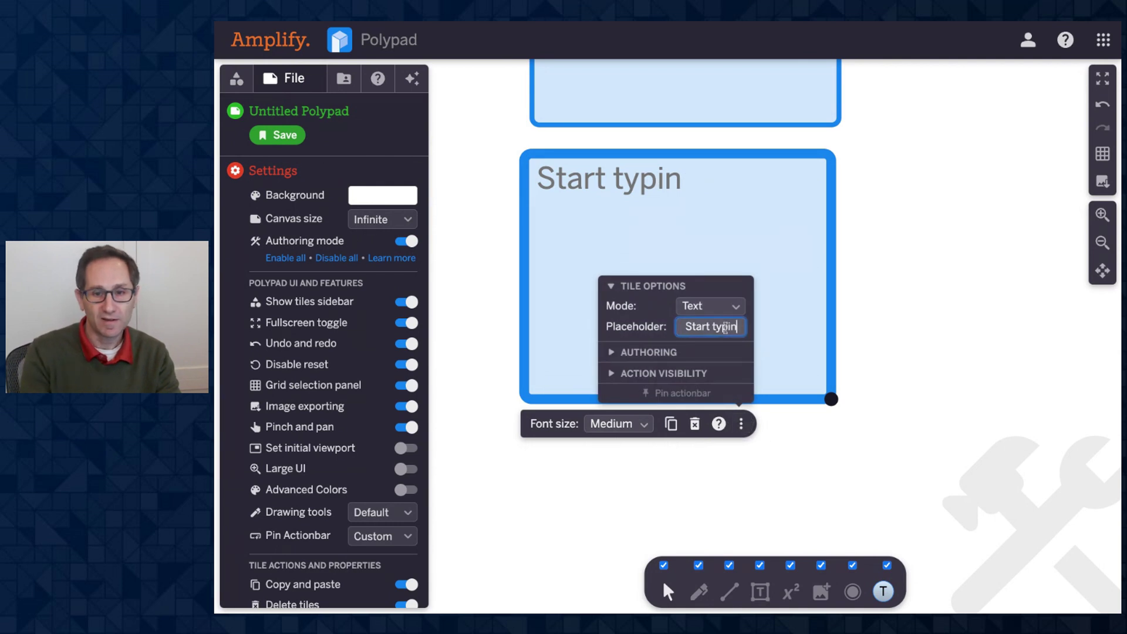
{"action": "key", "text": "BackSpace"}
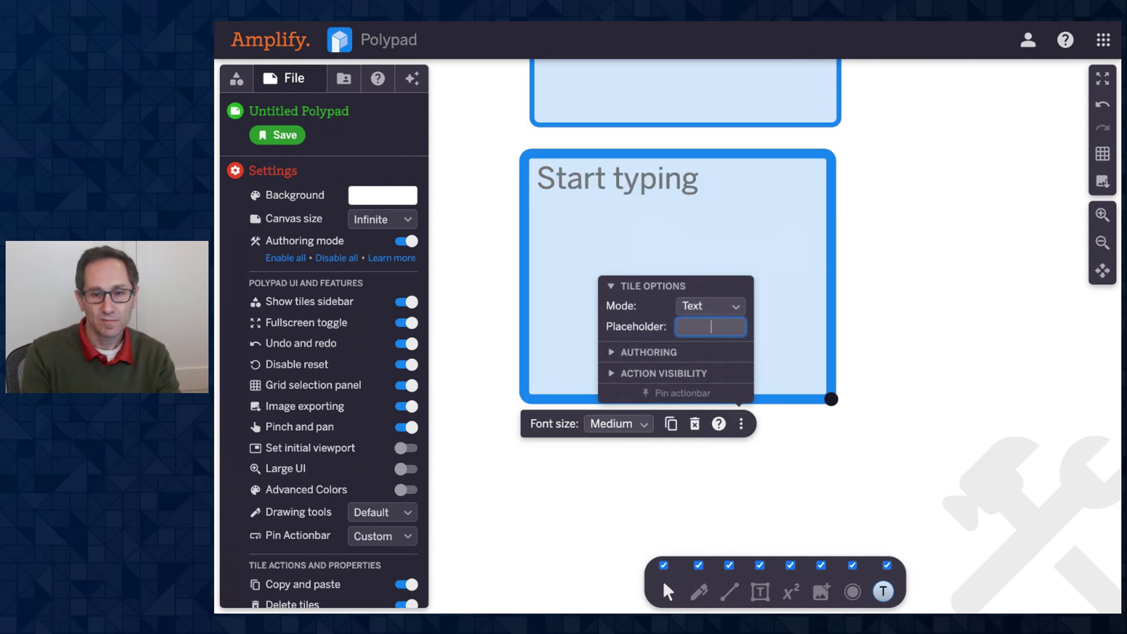
{"action": "type", "text": "Enter your answer"}
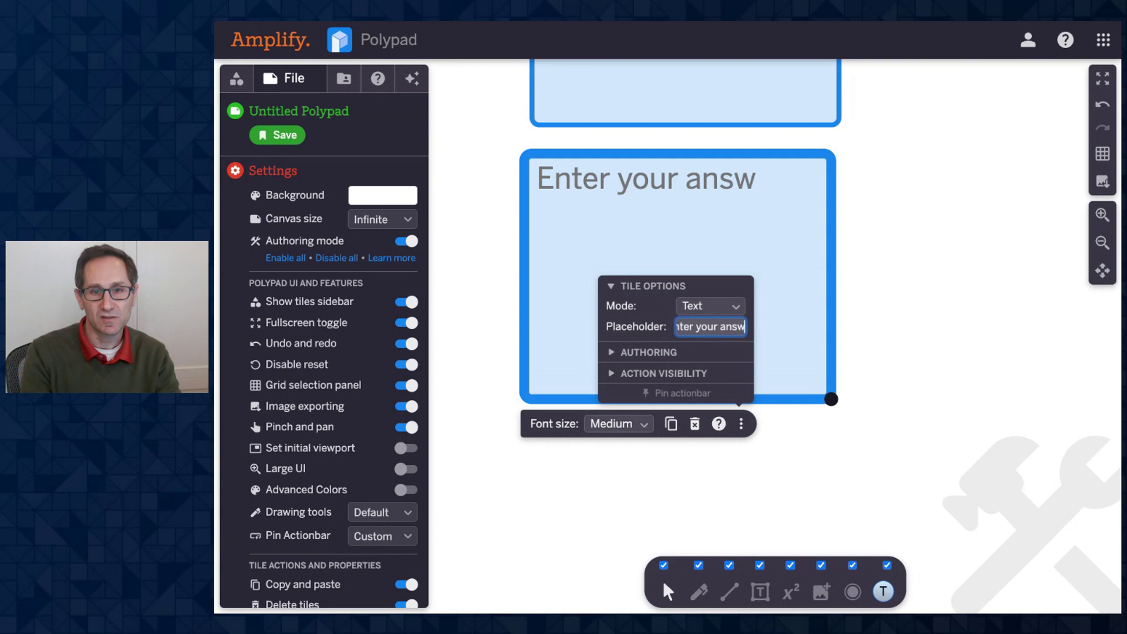
{"action": "left_click", "coordinate": [973, 314]}
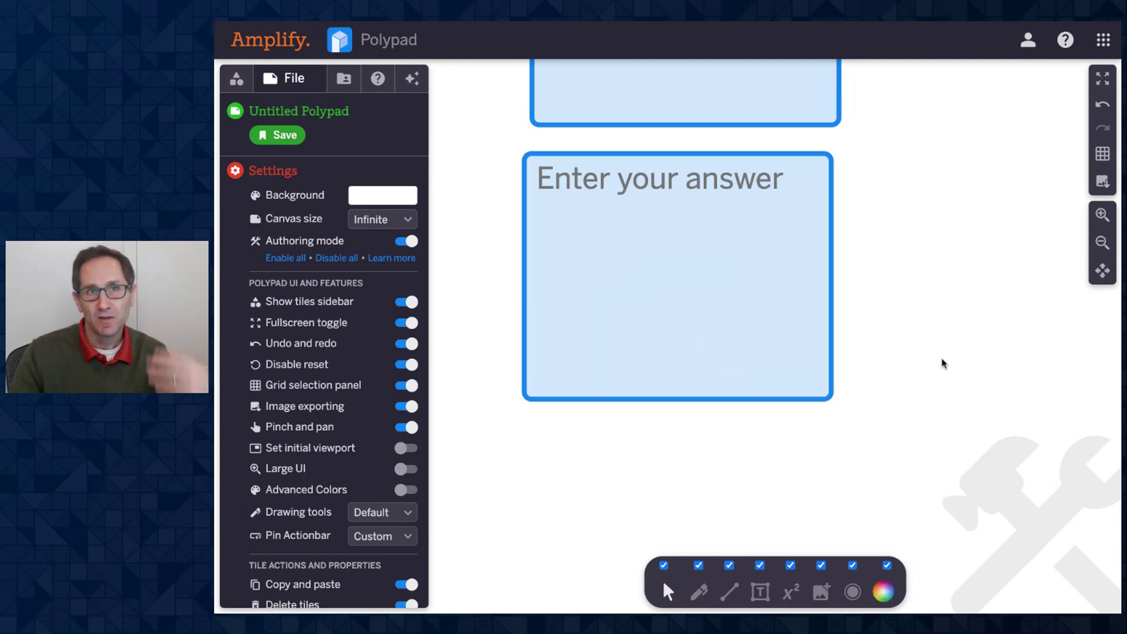
{"action": "scroll", "coordinate": [942, 366], "scroll_direction": "up", "scroll_amount": 3}
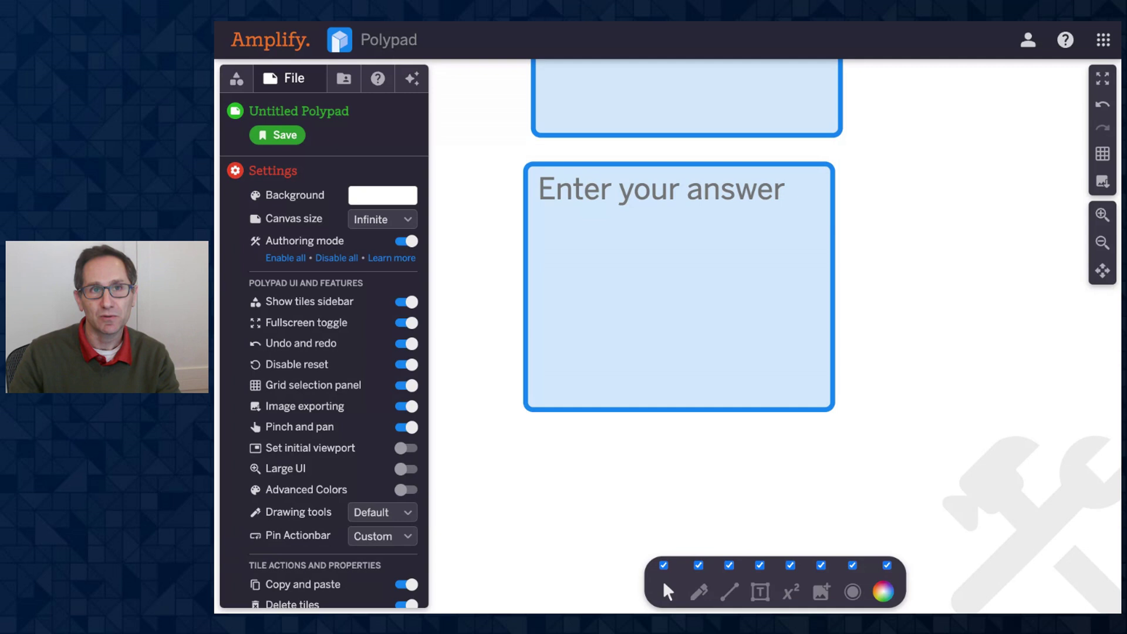
{"action": "left_click", "coordinate": [795, 401]}
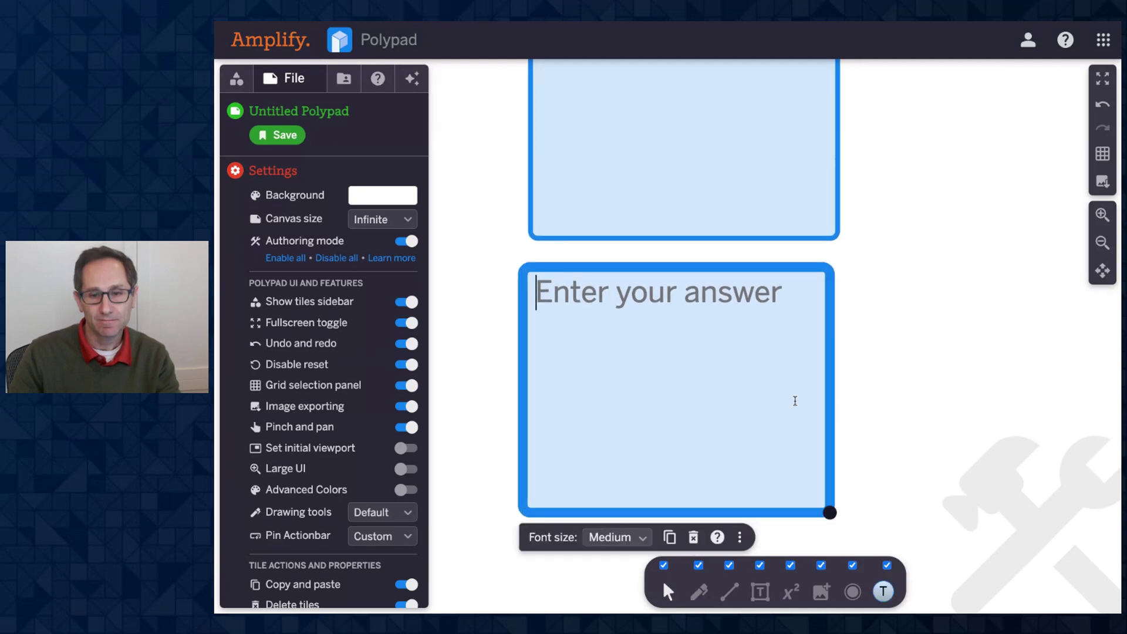
- Delete the answer tile and the upper tile from the canvas
{"action": "left_click", "coordinate": [694, 537]}
{"action": "left_click", "coordinate": [705, 237]}
{"action": "left_click", "coordinate": [695, 264]}
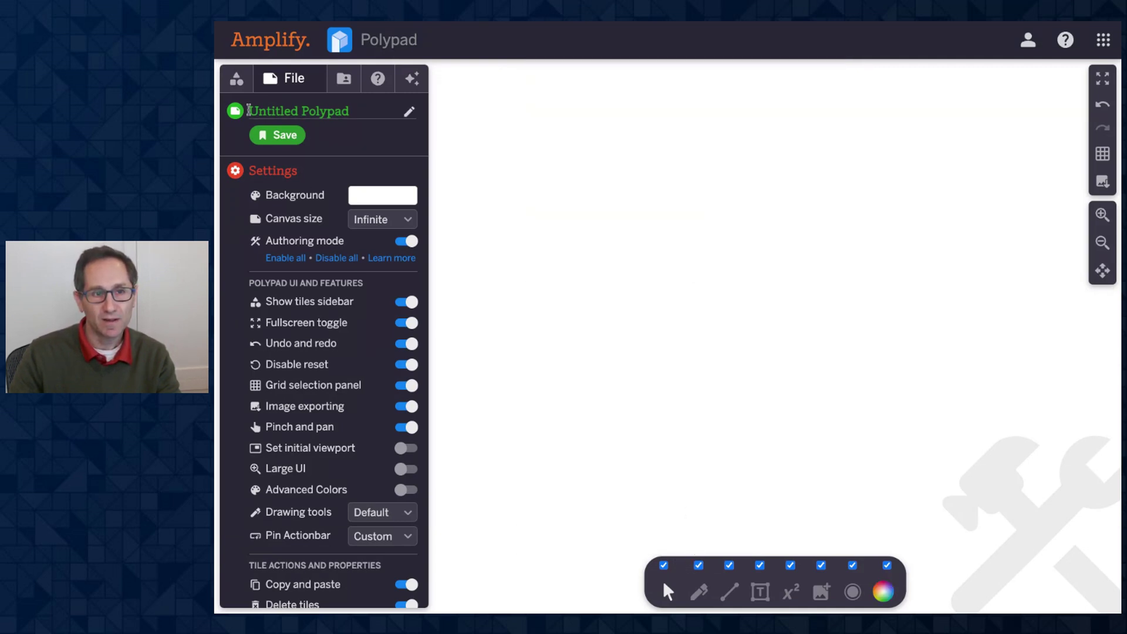
- Add three Input tiles from the tile library
{"action": "left_click", "coordinate": [237, 78]}
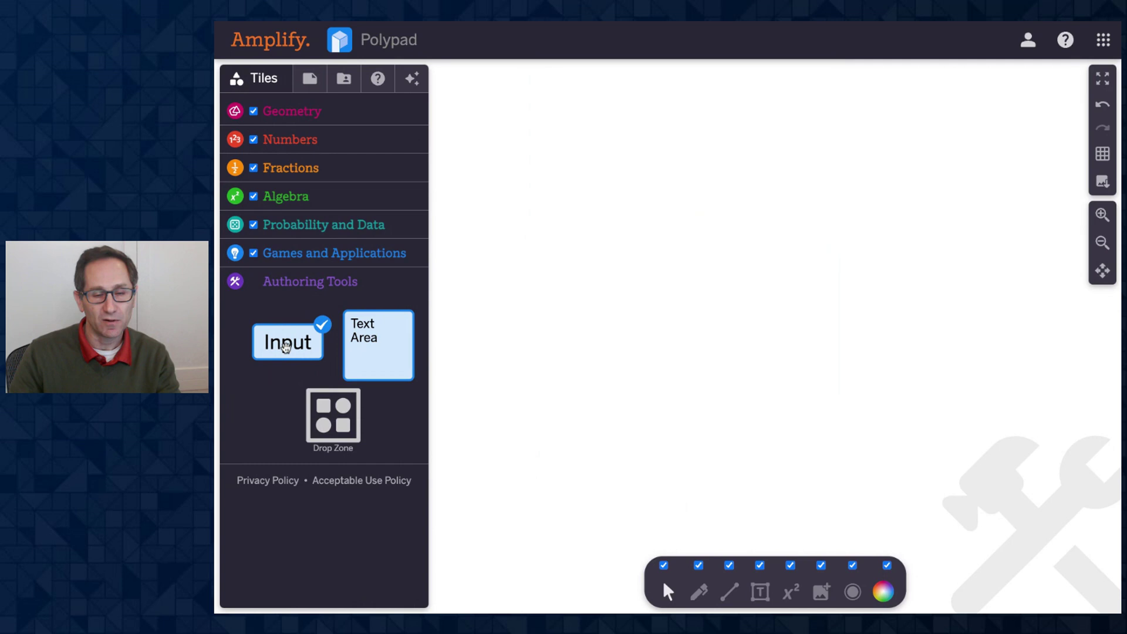
{"action": "left_click", "coordinate": [286, 347]}
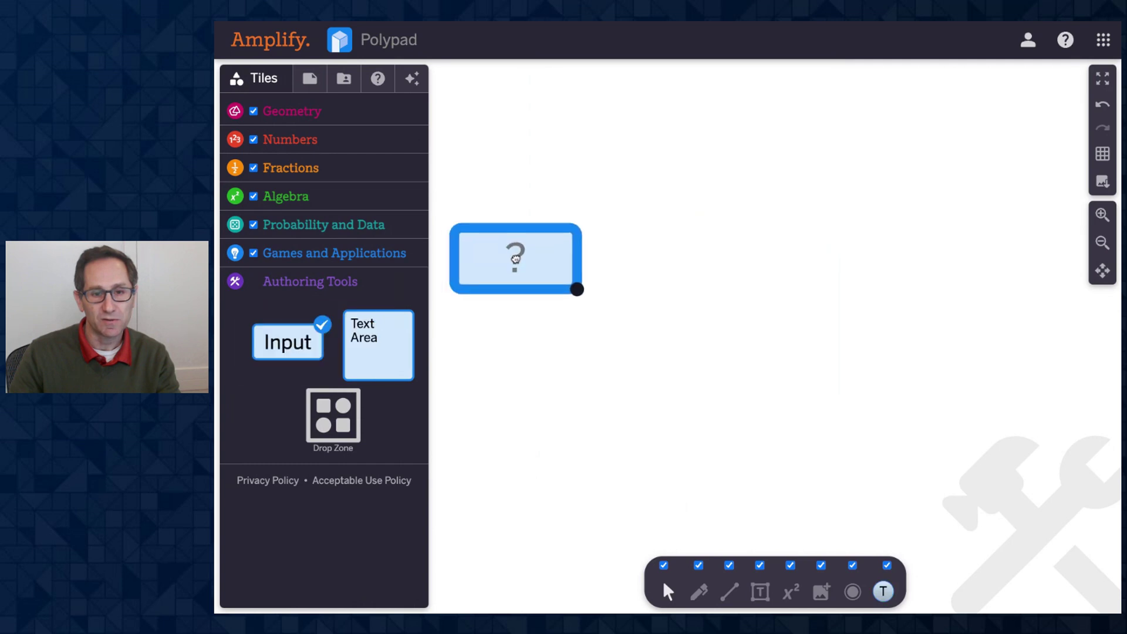
{"action": "left_click", "coordinate": [297, 356]}
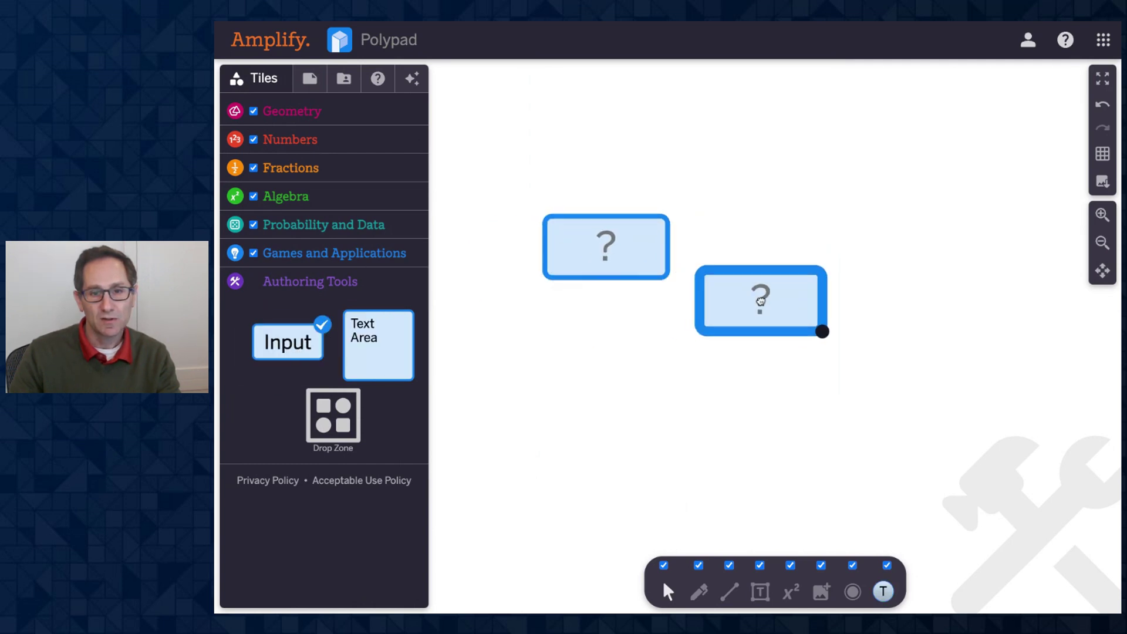
{"action": "left_click", "coordinate": [305, 344]}
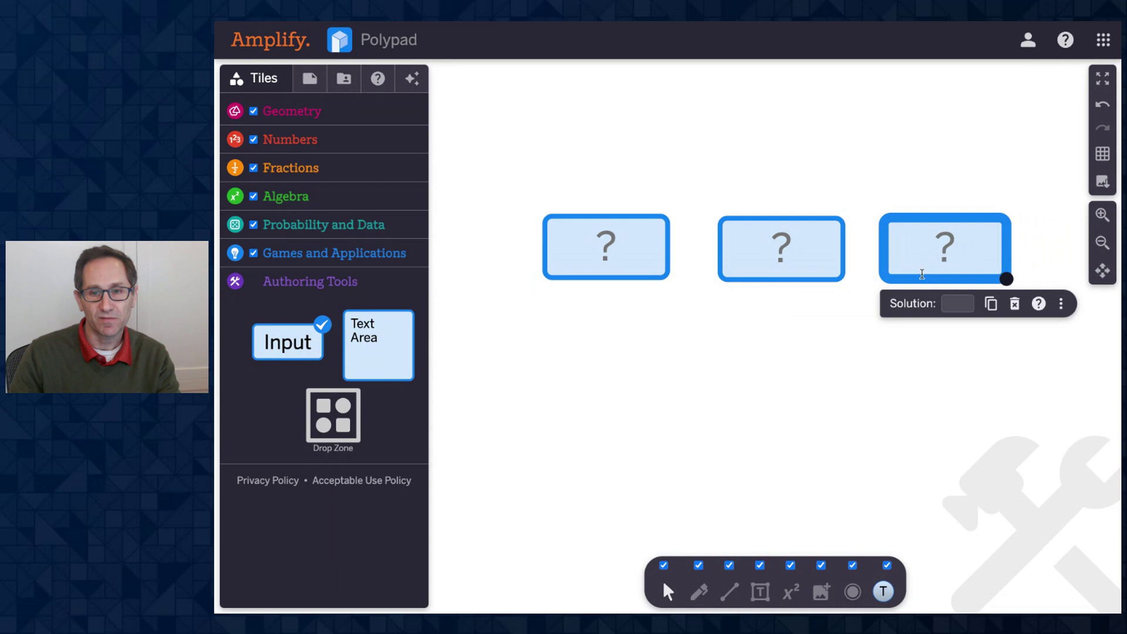
{"action": "left_click", "coordinate": [844, 379]}
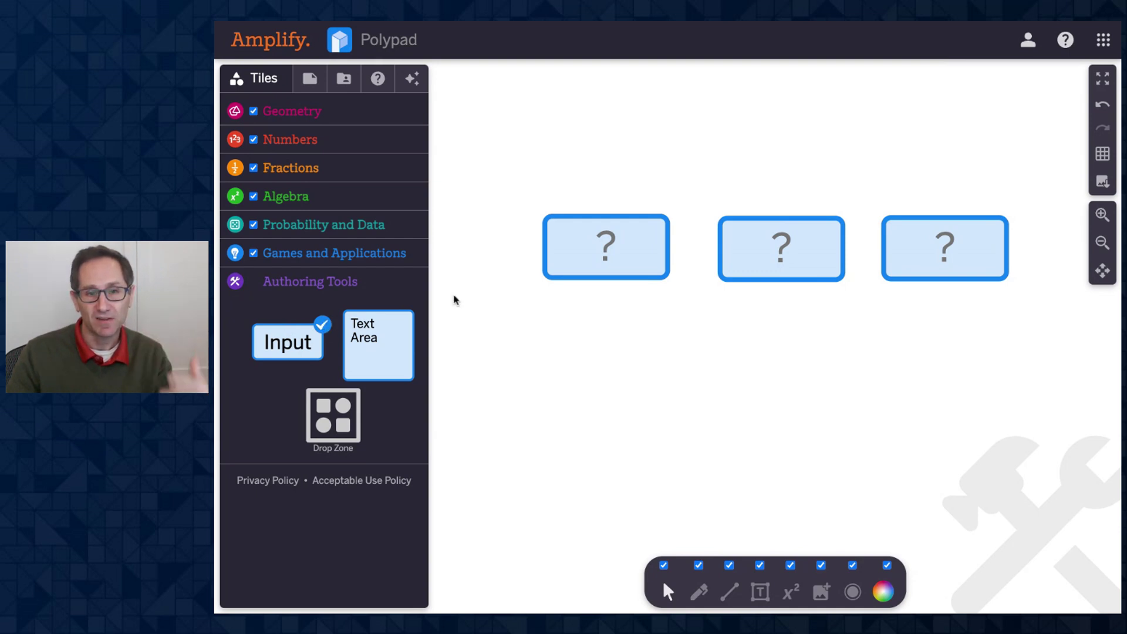
- Nudge the third Input tile slightly to the right
{"action": "left_click", "coordinate": [593, 260]}
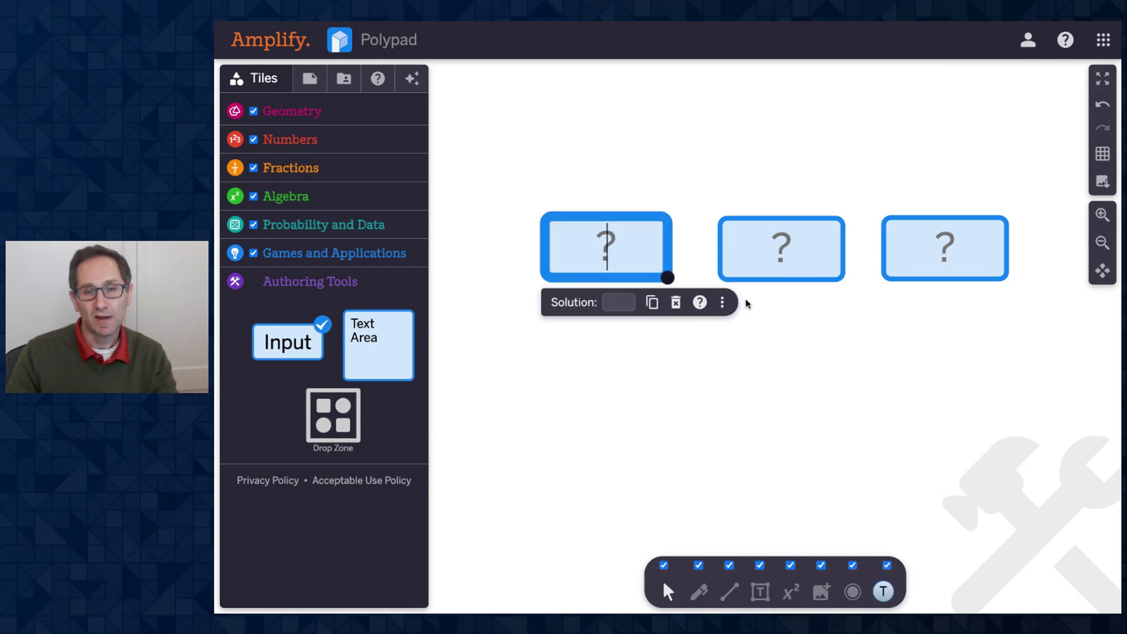
{"action": "left_click", "coordinate": [767, 275]}
{"action": "left_click_drag", "start_coordinate": [914, 224], "coordinate": [930, 221]}
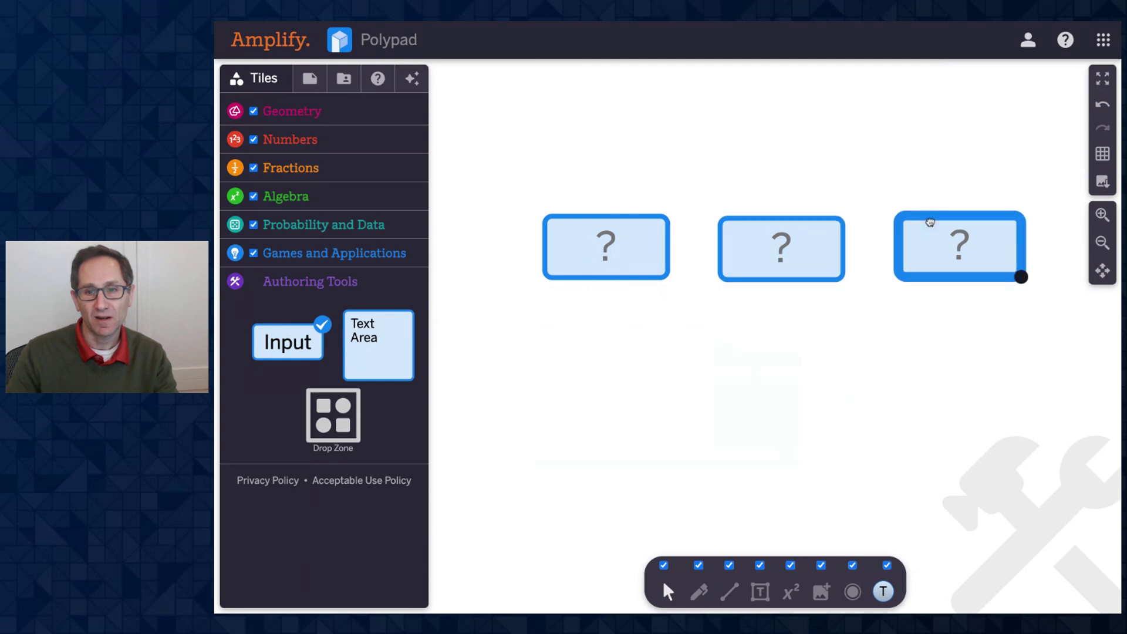
{"action": "left_click", "coordinate": [761, 277]}
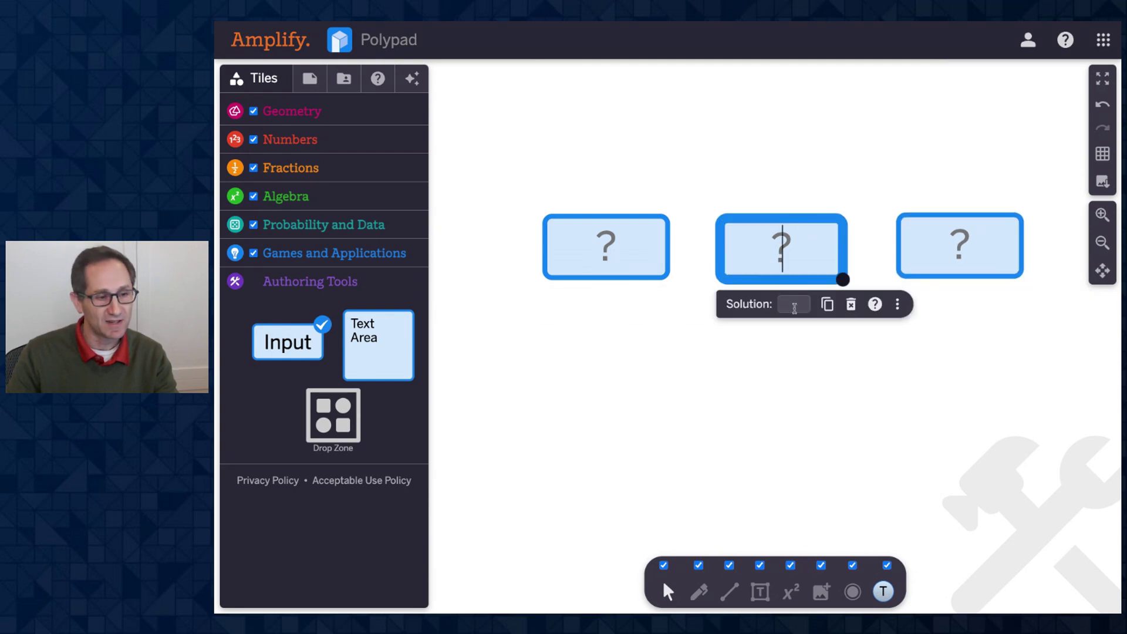
{"action": "left_click", "coordinate": [628, 274]}
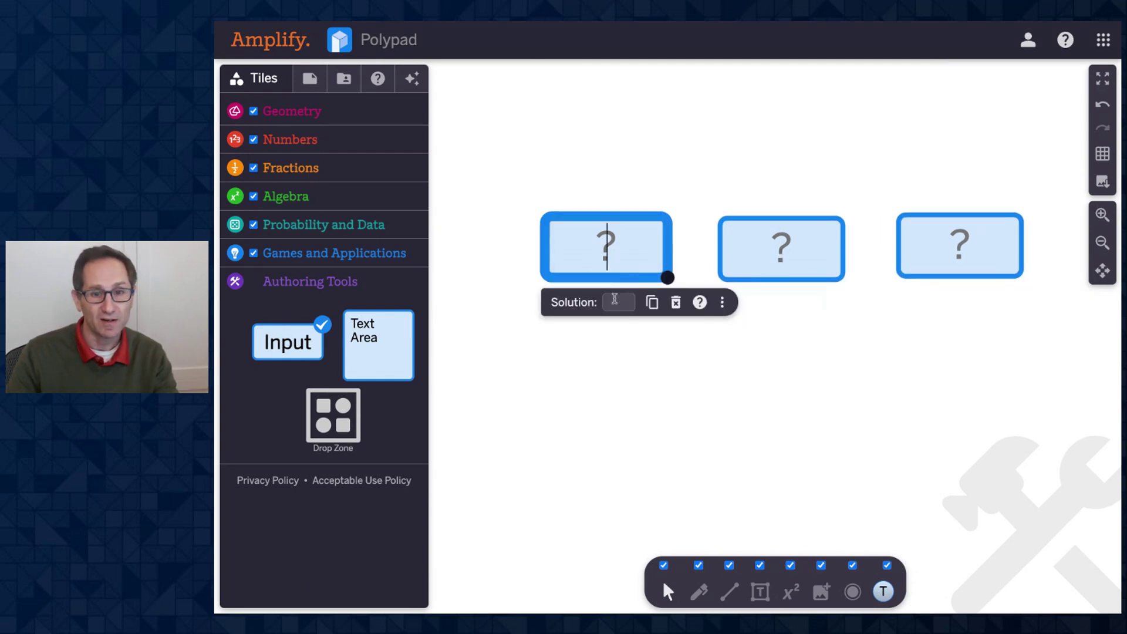
- Enter solutions 1, 2 and 3 in the three Input tiles, left to right
{"action": "left_click", "coordinate": [612, 303]}
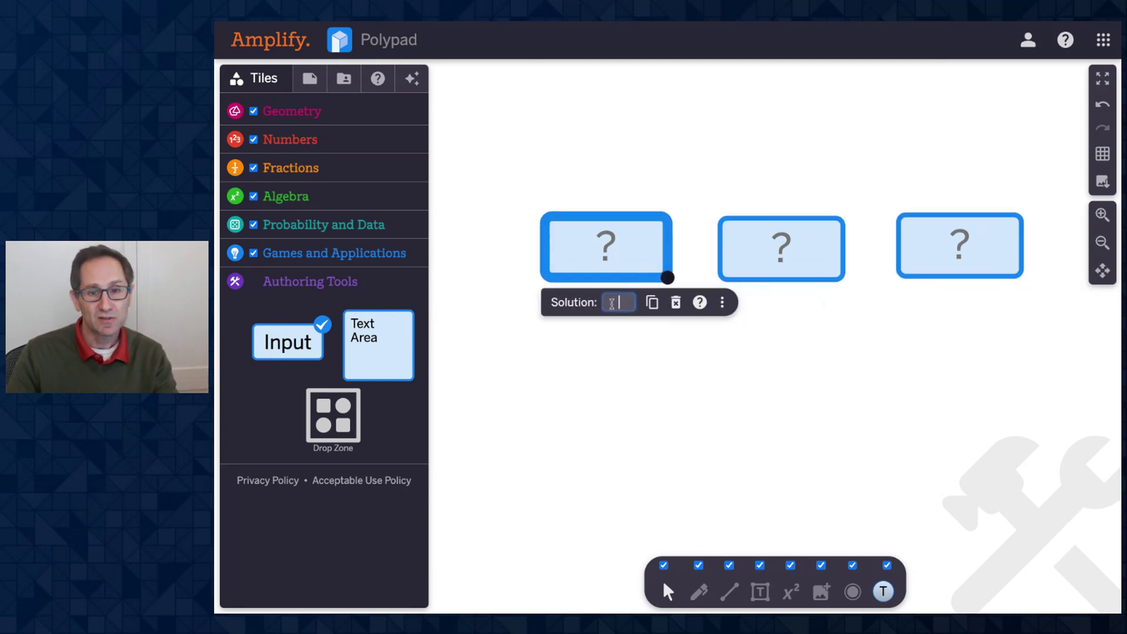
{"action": "left_click", "coordinate": [777, 282]}
{"action": "left_click", "coordinate": [791, 305]}
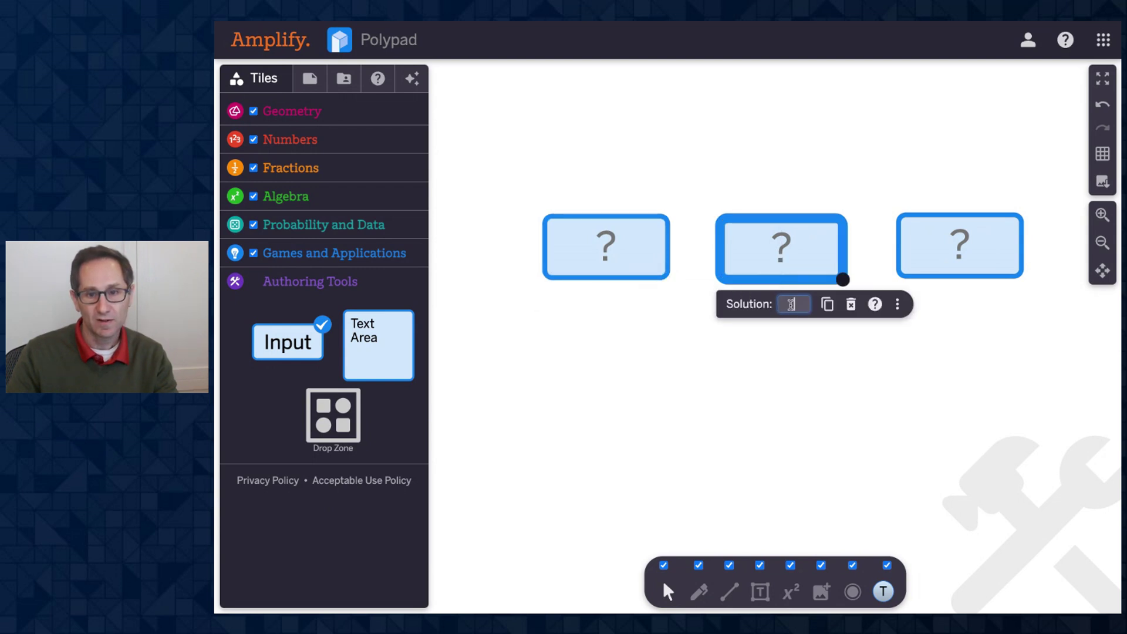
{"action": "left_click", "coordinate": [943, 278]}
{"action": "left_click", "coordinate": [976, 301]}
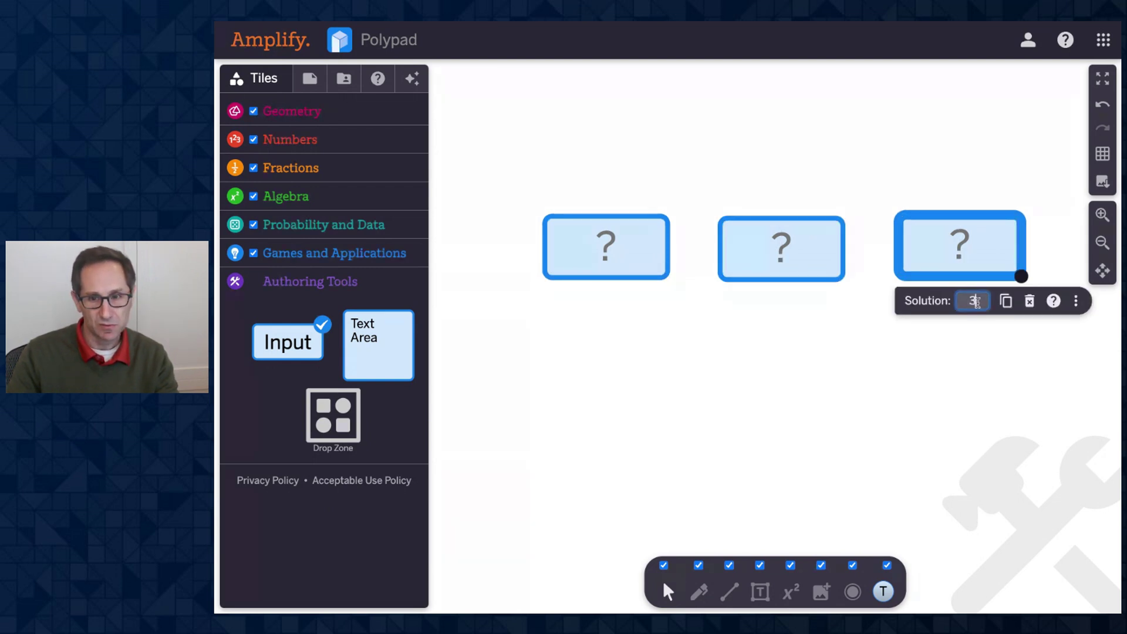
{"action": "left_click", "coordinate": [765, 428]}
- Review the first Input tile's Tile Options
{"action": "left_click", "coordinate": [626, 281]}
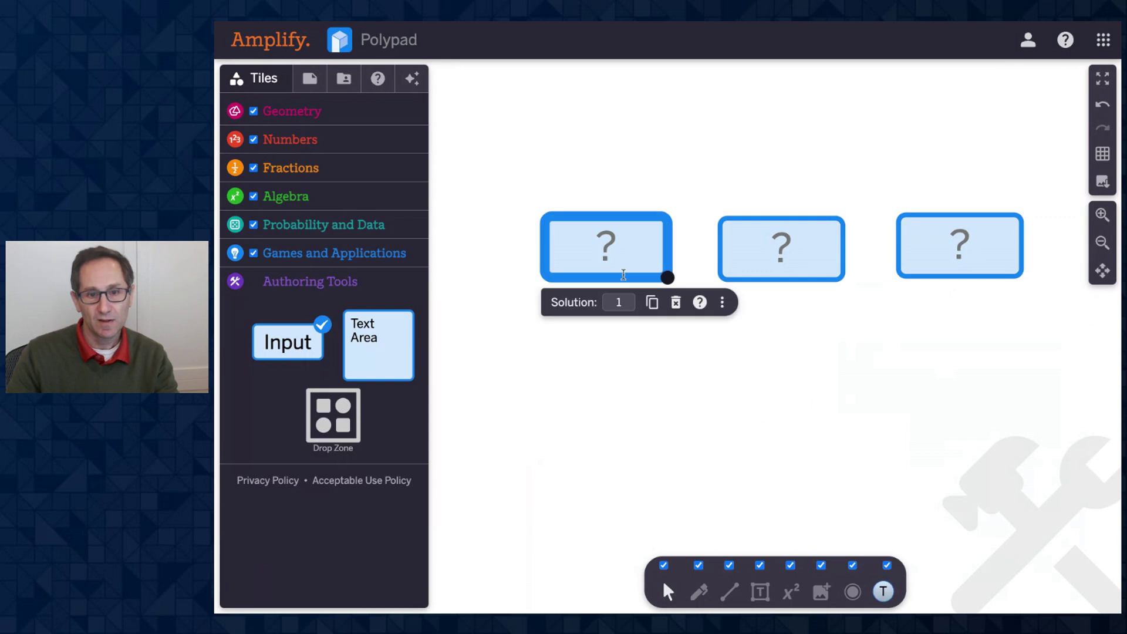
{"action": "left_click", "coordinate": [723, 303]}
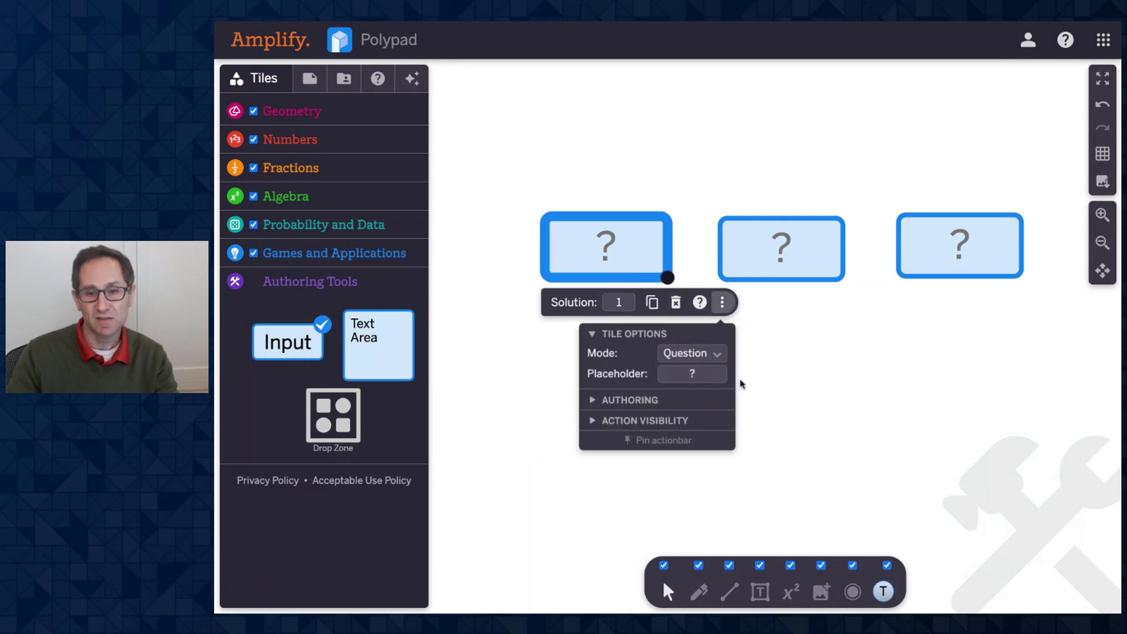
{"action": "left_click", "coordinate": [789, 391]}
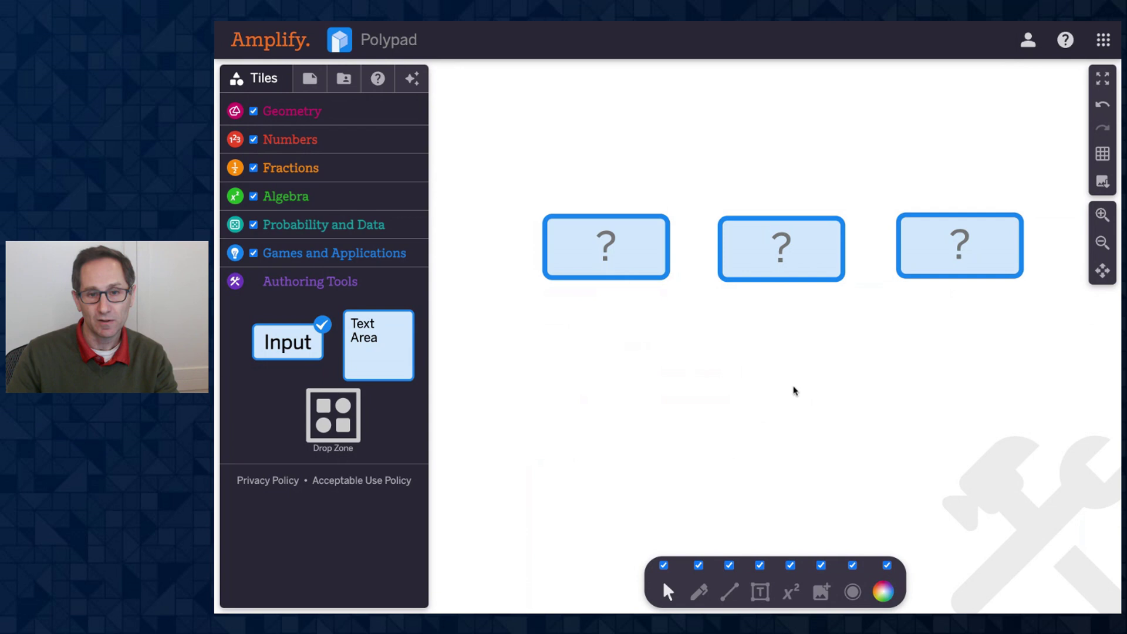
{"action": "left_click", "coordinate": [634, 274]}
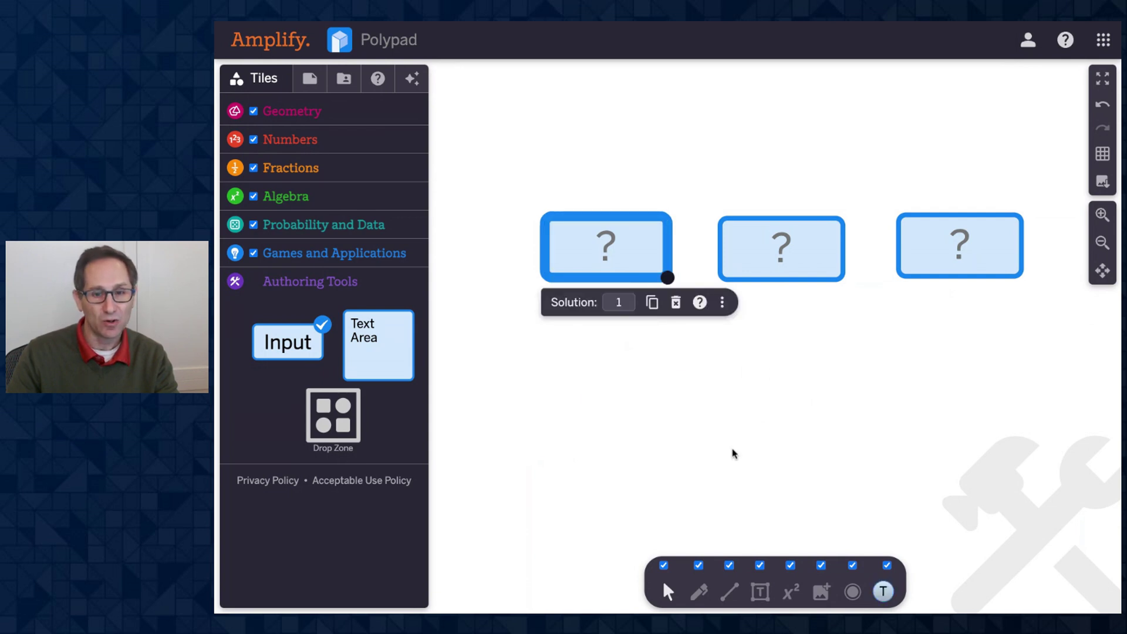
{"action": "left_click", "coordinate": [761, 593]}
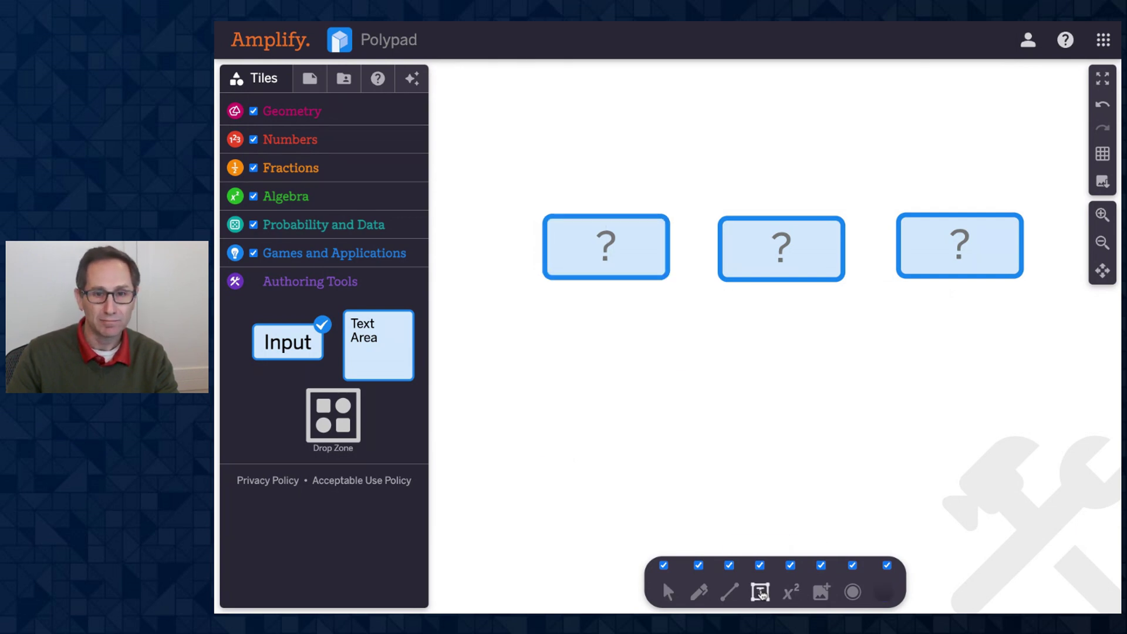
{"action": "left_click", "coordinate": [591, 194]}
{"action": "left_click", "coordinate": [590, 198]}
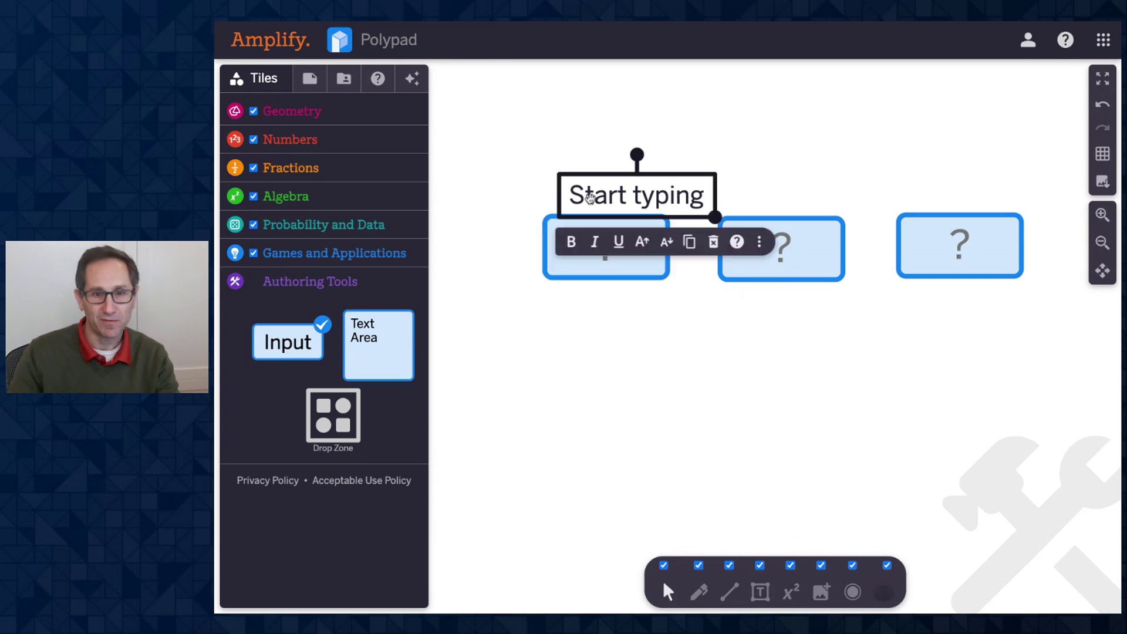
{"action": "left_click", "coordinate": [590, 198]}
{"action": "key", "text": "ctrl+a"}
{"action": "type", "text": "0"}
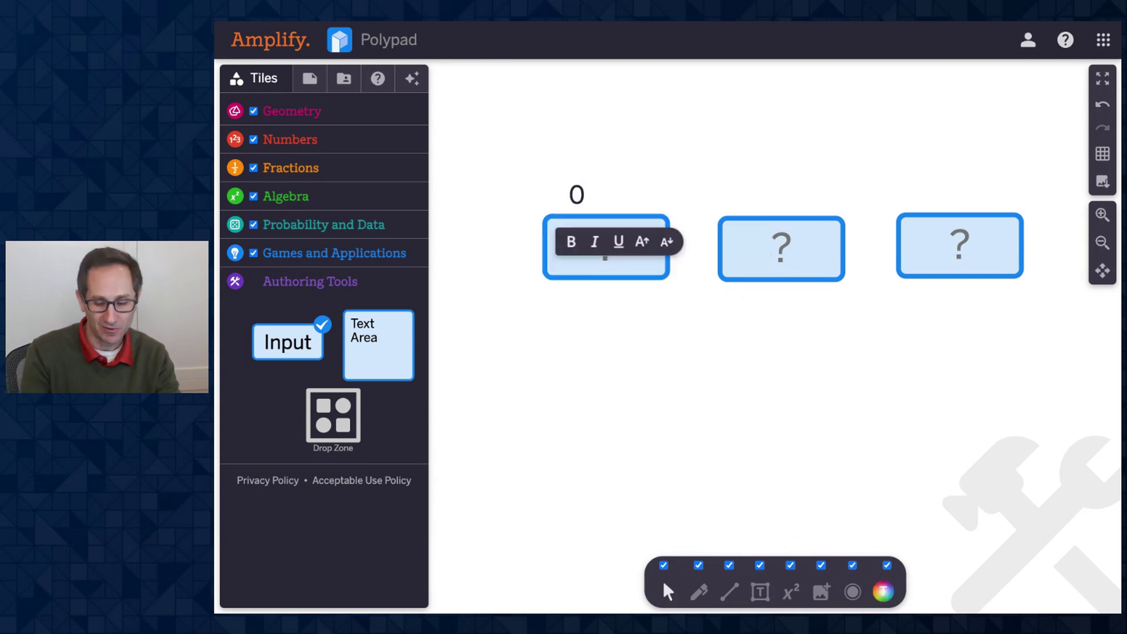
{"action": "type", "text": "+1"}
{"action": "left_click", "coordinate": [606, 171]}
{"action": "left_click", "coordinate": [610, 188]}
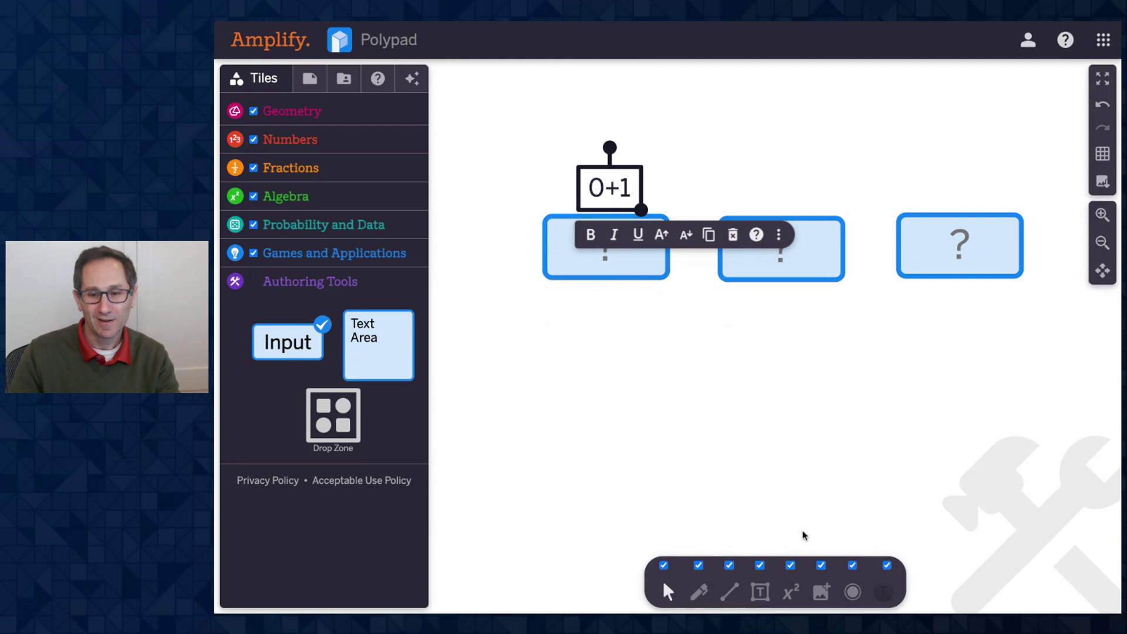
{"action": "left_click", "coordinate": [708, 233]}
{"action": "left_click_drag", "start_coordinate": [653, 198], "coordinate": [777, 188]}
{"action": "left_click", "coordinate": [777, 188]}
{"action": "key", "text": "BackSpace"}
{"action": "type", "text": "1+1"}
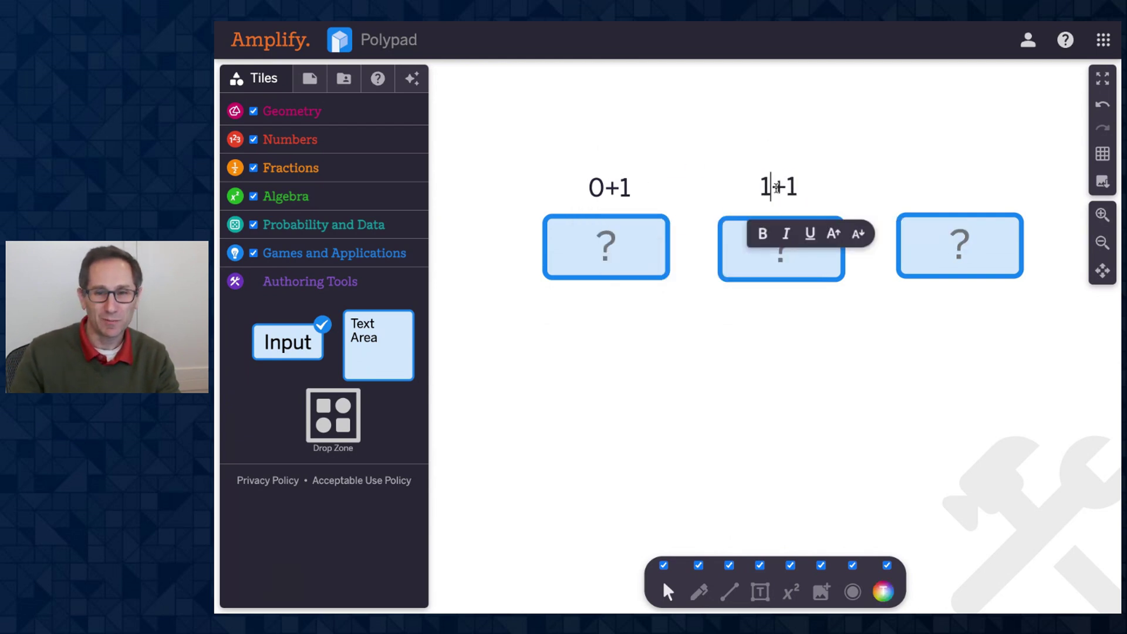
{"action": "left_click", "coordinate": [825, 182]}
{"action": "left_click", "coordinate": [788, 280]}
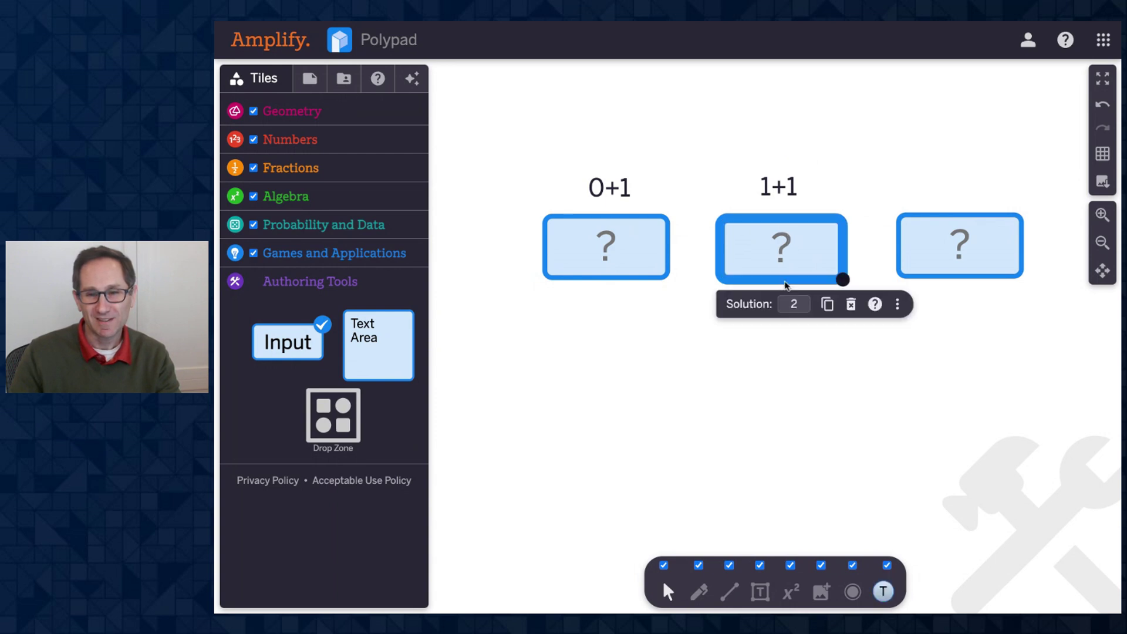
{"action": "left_click", "coordinate": [947, 215]}
{"action": "left_click", "coordinate": [997, 338]}
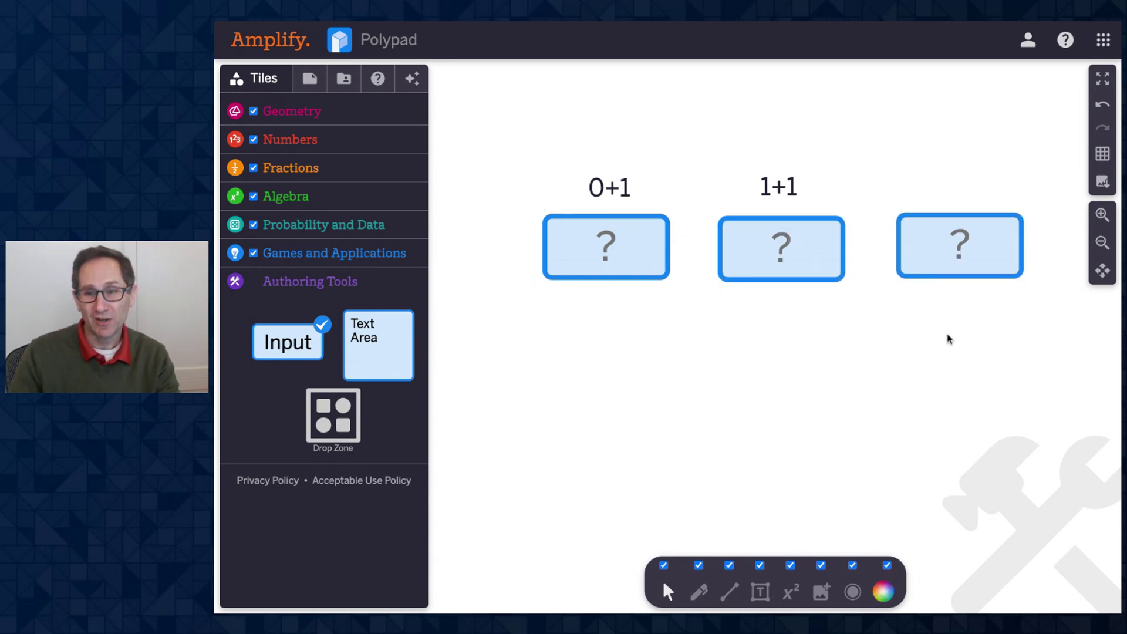
- Change the third tile's placeholder from '?' to '1+2'
{"action": "scroll", "coordinate": [950, 339], "scroll_direction": "right", "scroll_amount": 1}
{"action": "left_click", "coordinate": [916, 285]}
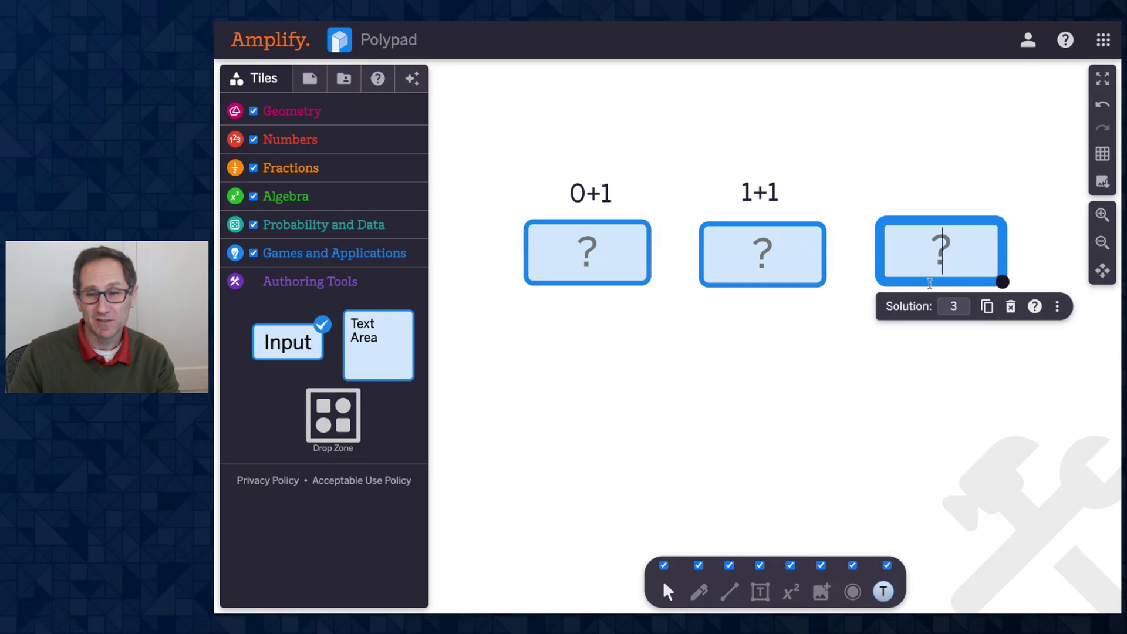
{"action": "left_click", "coordinate": [1057, 305]}
{"action": "left_click", "coordinate": [1033, 378]}
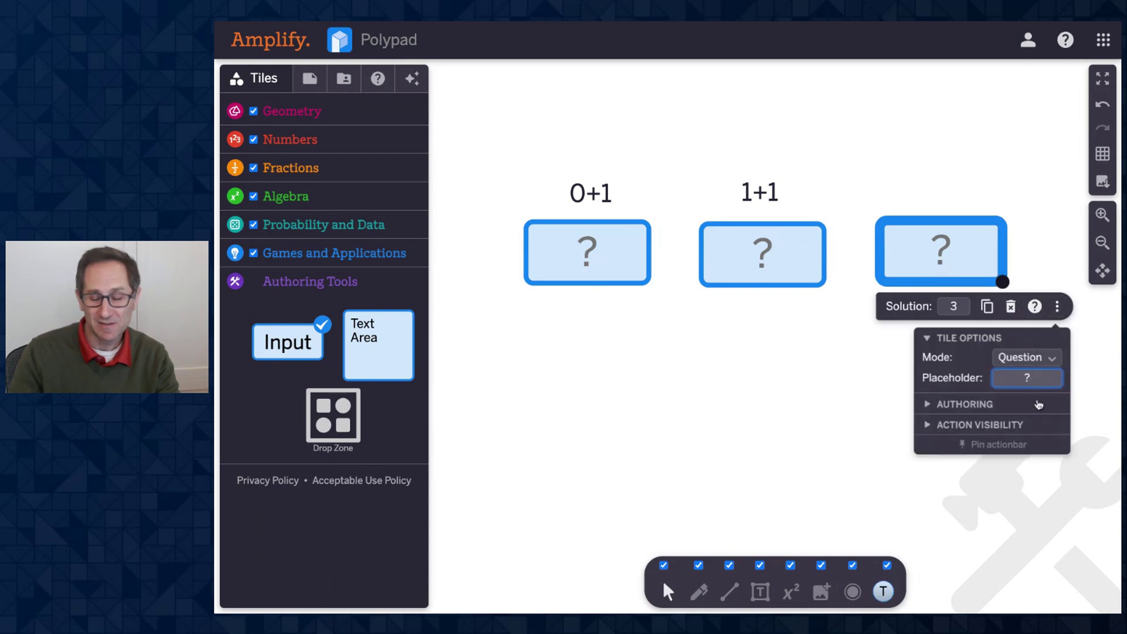
{"action": "key", "text": "BackSpace"}
{"action": "type", "text": "+"}
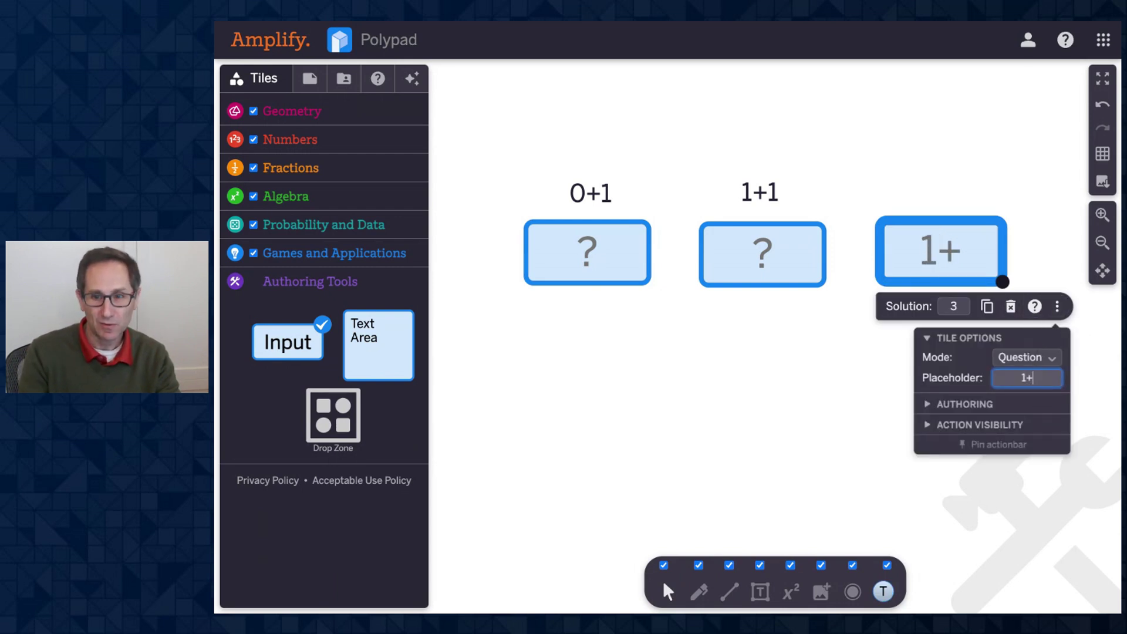
{"action": "type", "text": "2"}
{"action": "left_click", "coordinate": [770, 418]}
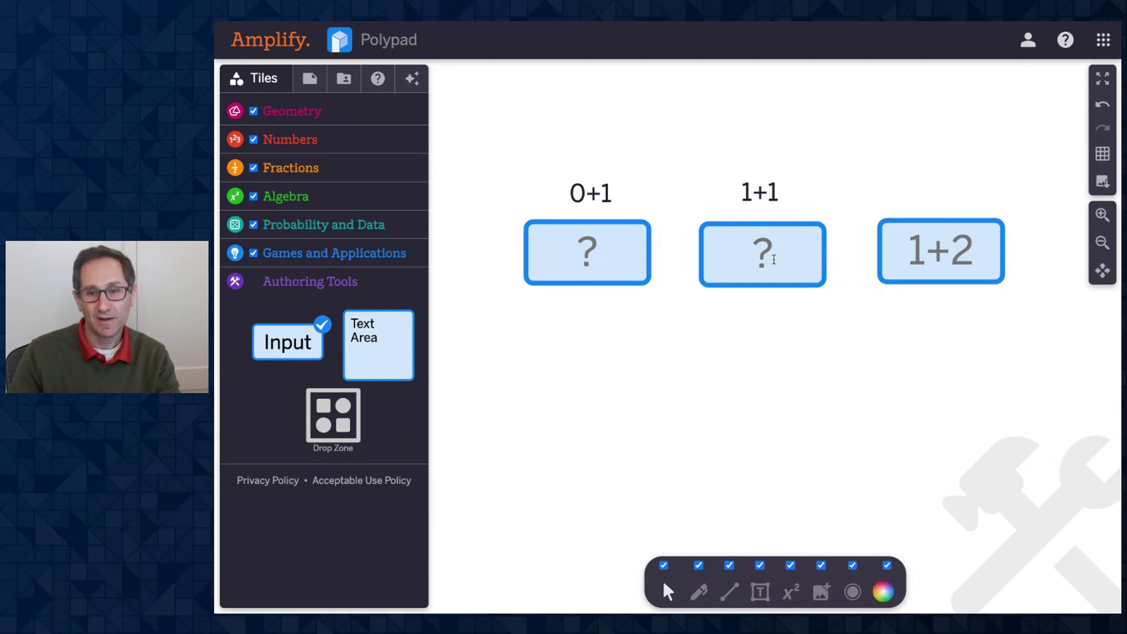
- Try widening the first answer tile
{"action": "left_click", "coordinate": [895, 279]}
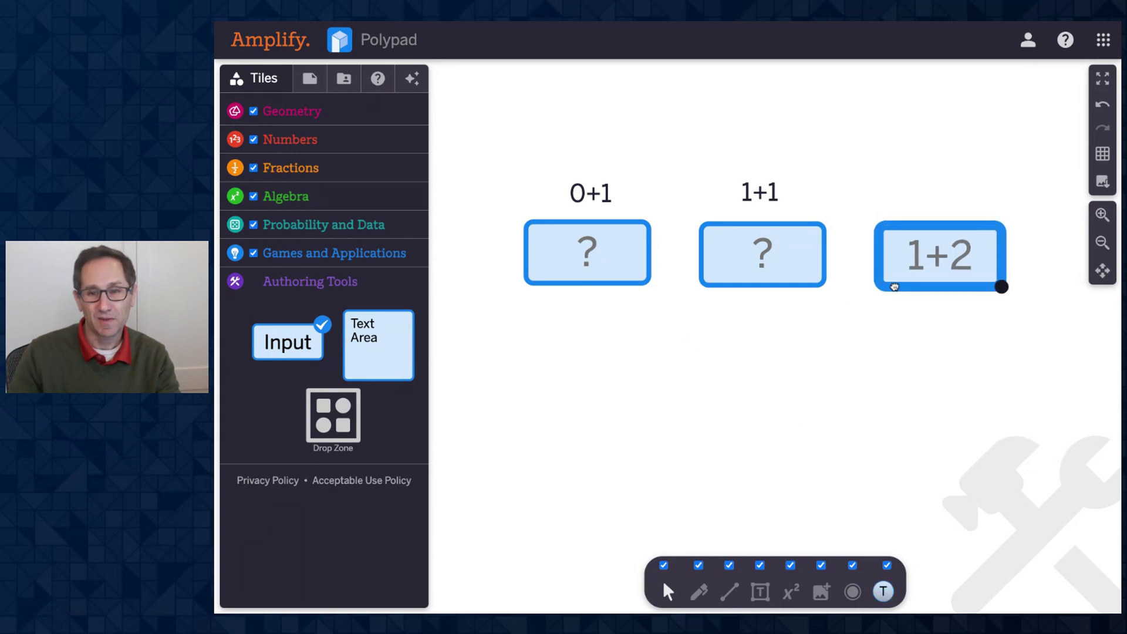
{"action": "left_click", "coordinate": [635, 277]}
{"action": "mouse_move", "coordinate": [649, 282]}
{"action": "left_mouse_down"}
{"action": "mouse_move", "coordinate": [770, 282]}
{"action": "mouse_move", "coordinate": [649, 281]}
{"action": "left_mouse_up"}
{"action": "left_click", "coordinate": [681, 357]}
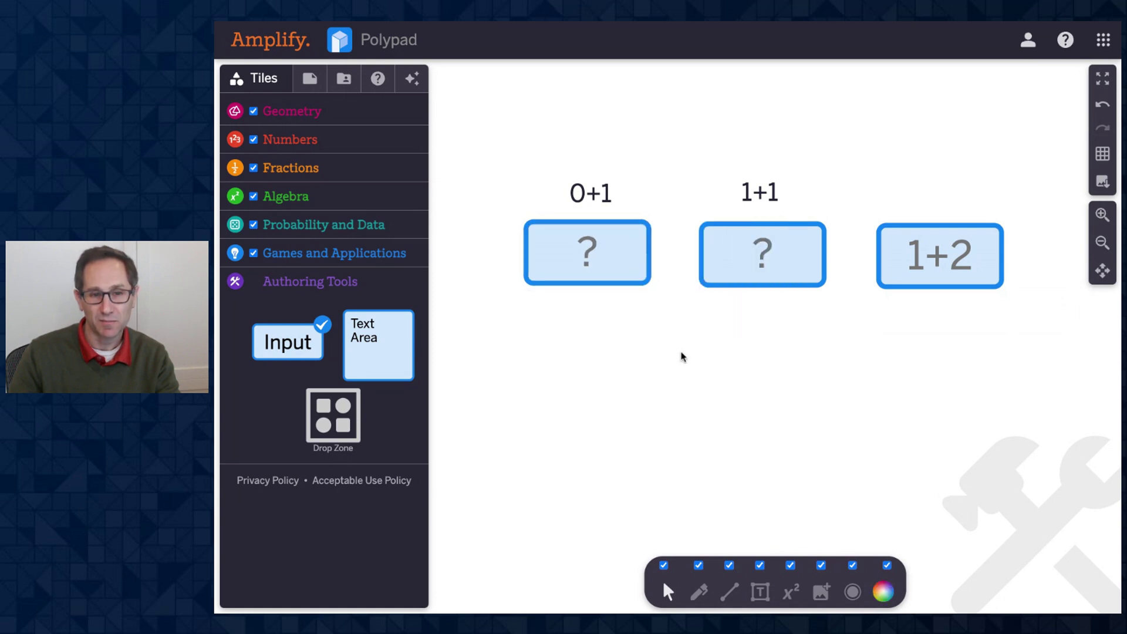
- Turn authoring mode off and answer 1 in the first tile
{"action": "left_click", "coordinate": [308, 82]}
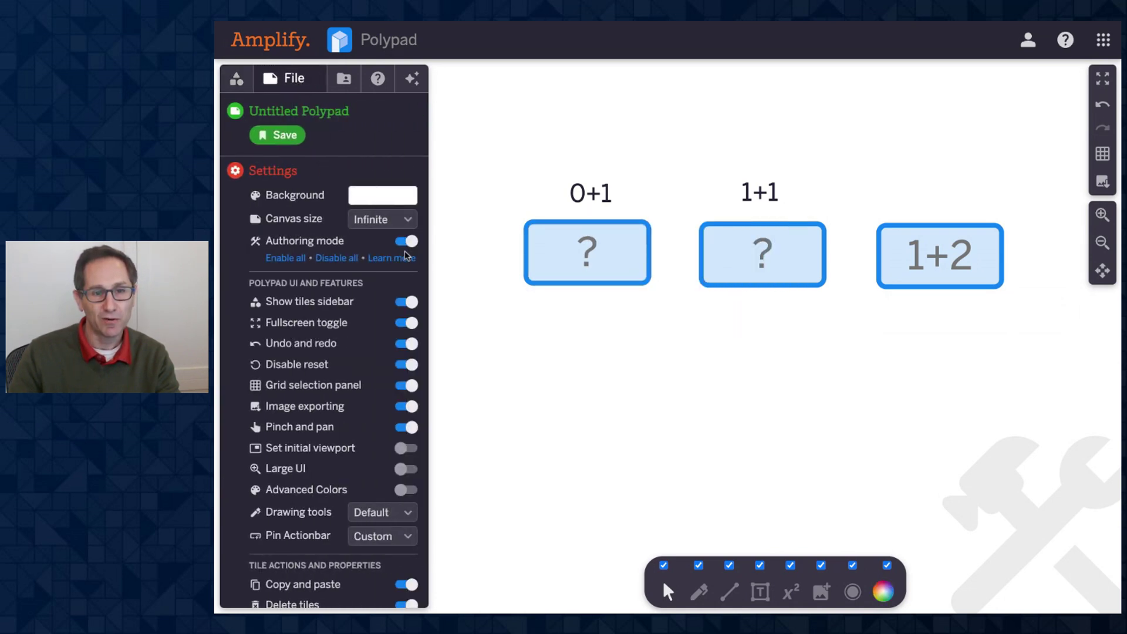
{"action": "left_click", "coordinate": [404, 240]}
{"action": "left_click", "coordinate": [551, 279]}
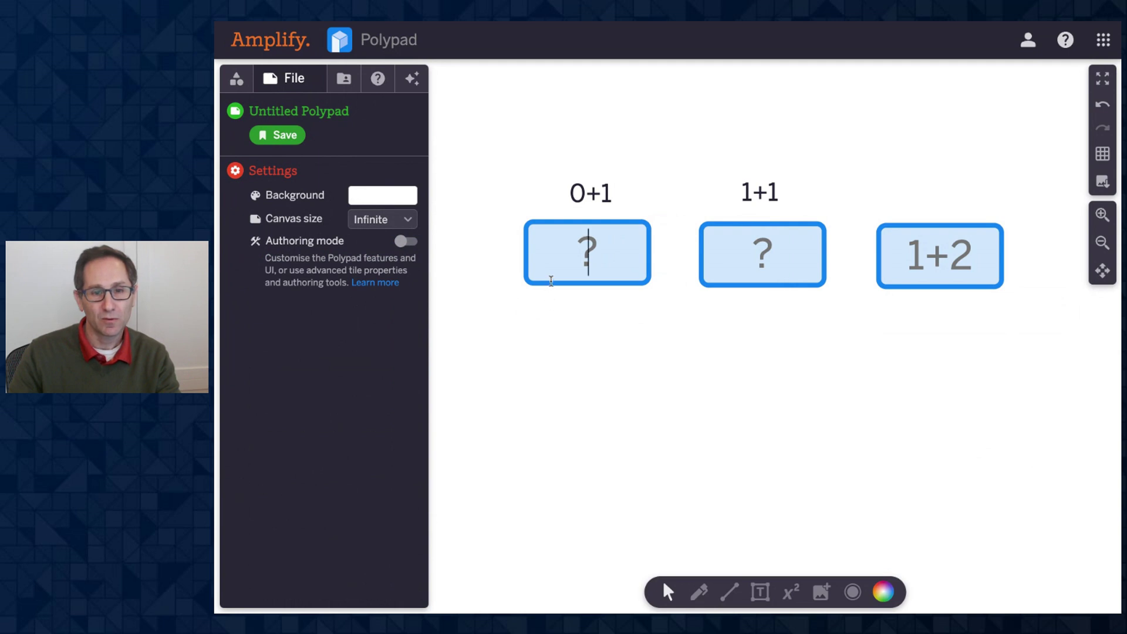
{"action": "left_click", "coordinate": [715, 278]}
{"action": "left_click", "coordinate": [894, 273]}
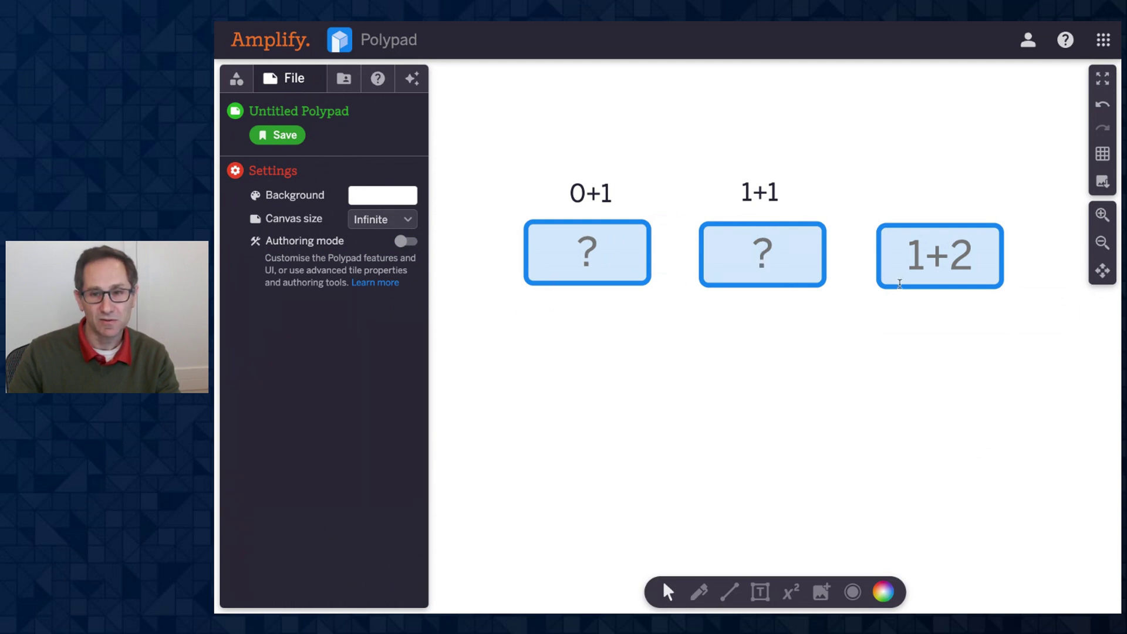
{"action": "left_click", "coordinate": [592, 268]}
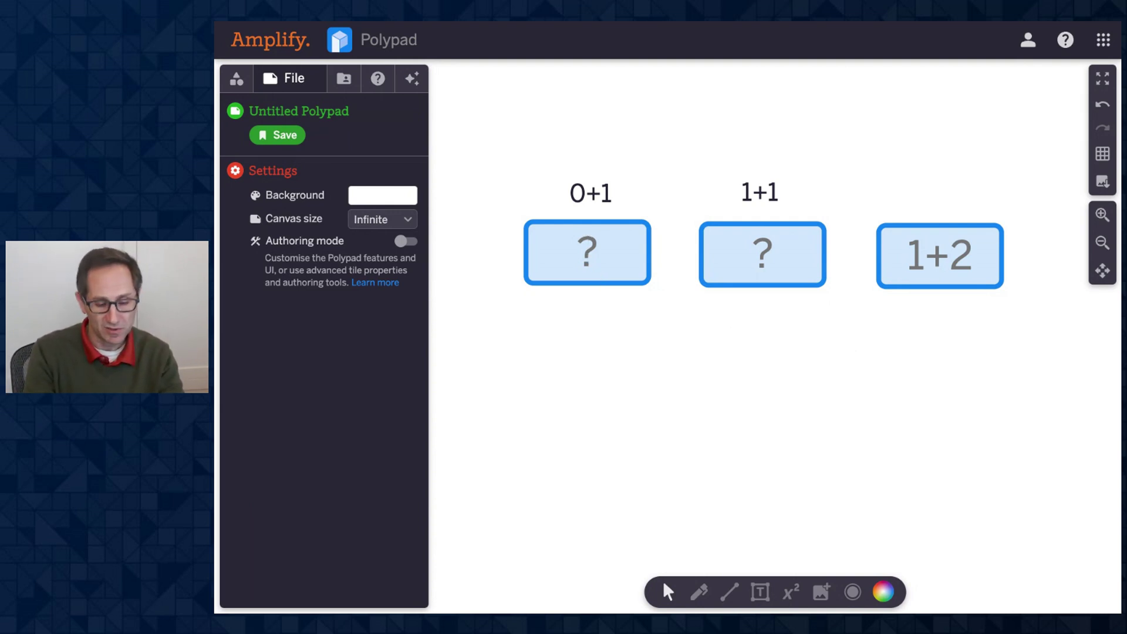
{"action": "type", "text": "1"}
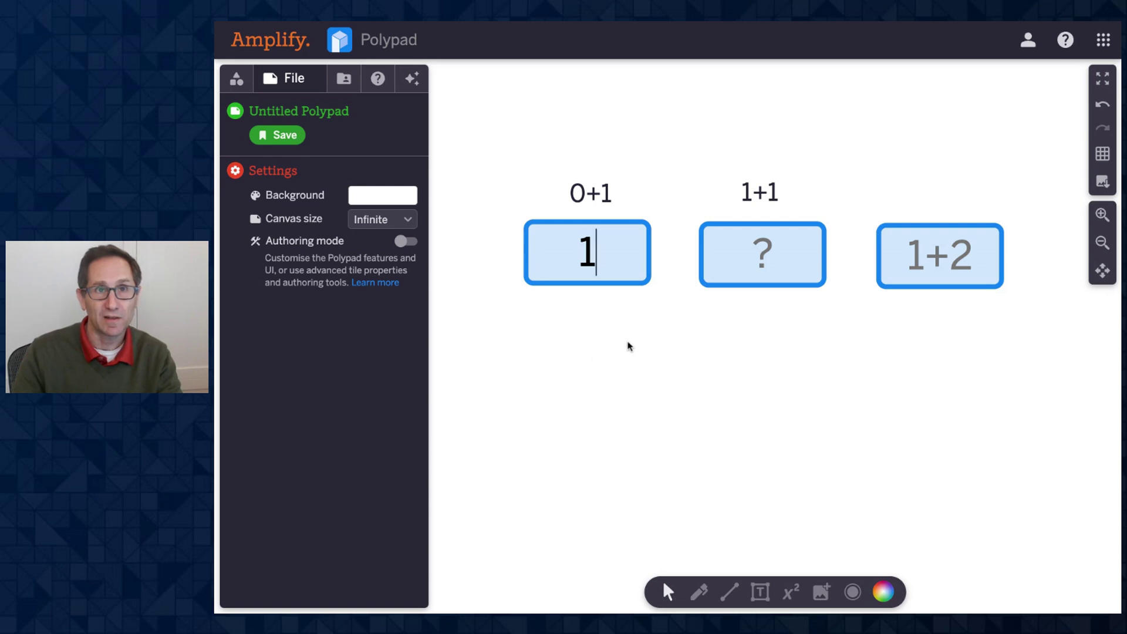
{"action": "left_click", "coordinate": [558, 327]}
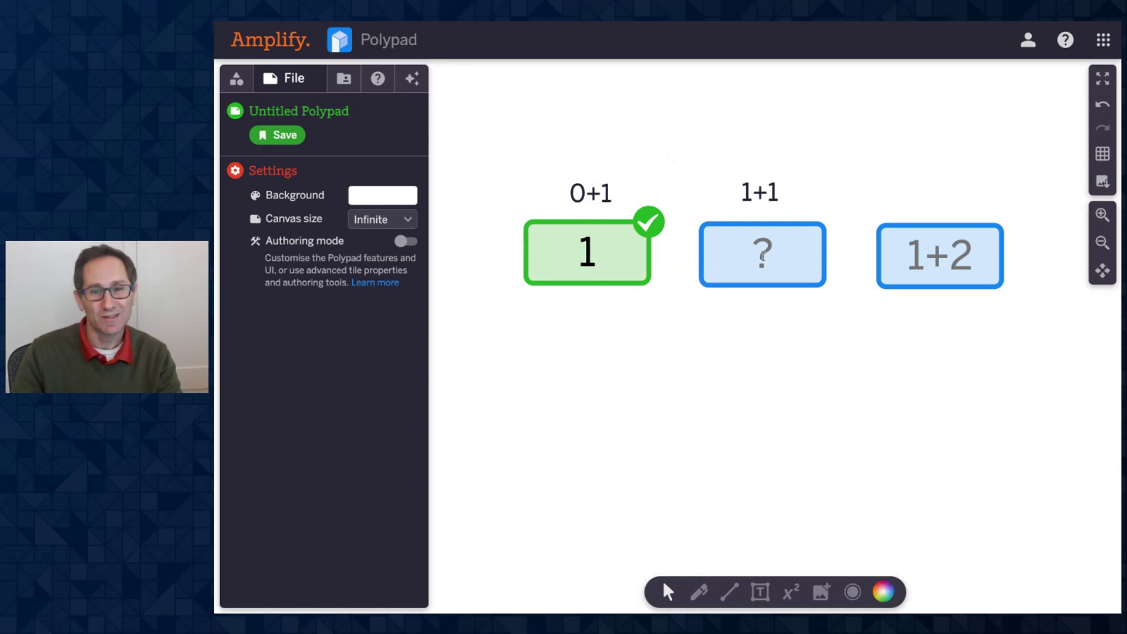
- Answer the second tile, correcting the wrong 1 to 2
{"action": "left_click", "coordinate": [763, 255]}
{"action": "type", "text": "1"}
{"action": "key", "text": "Return"}
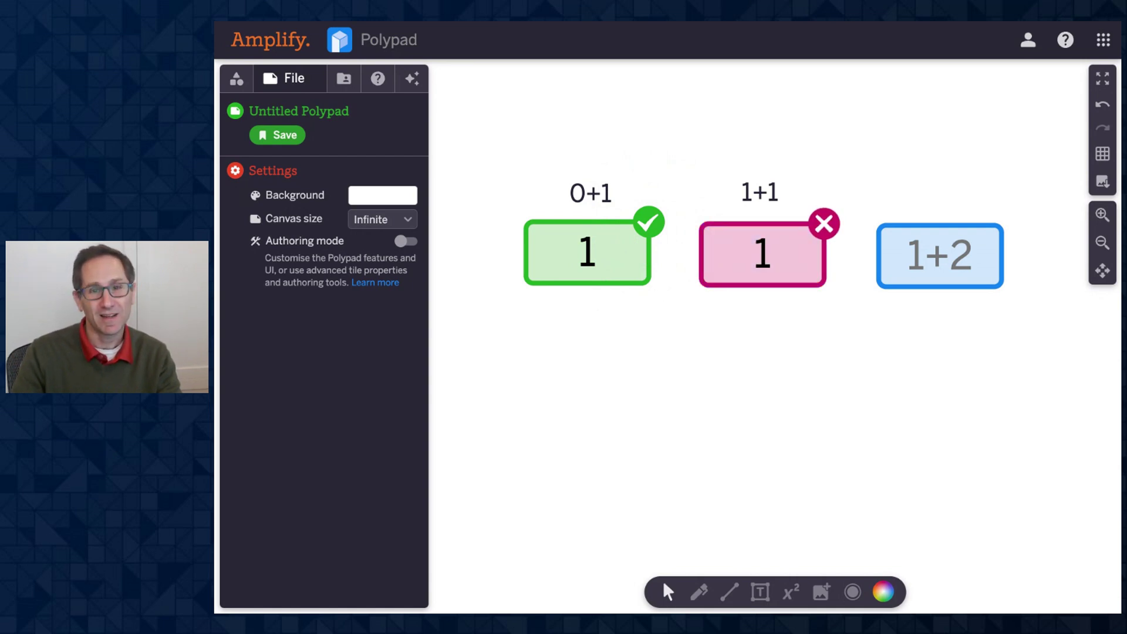
{"action": "left_click", "coordinate": [770, 251]}
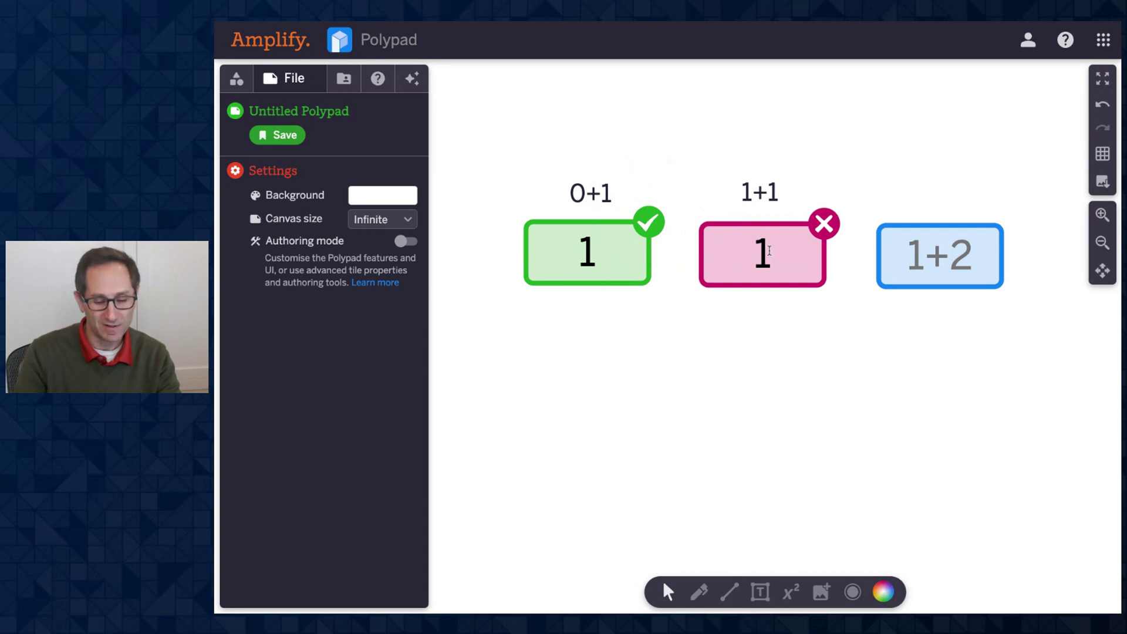
{"action": "key", "text": "BackSpace"}
{"action": "type", "text": "2"}
{"action": "key", "text": "Return"}
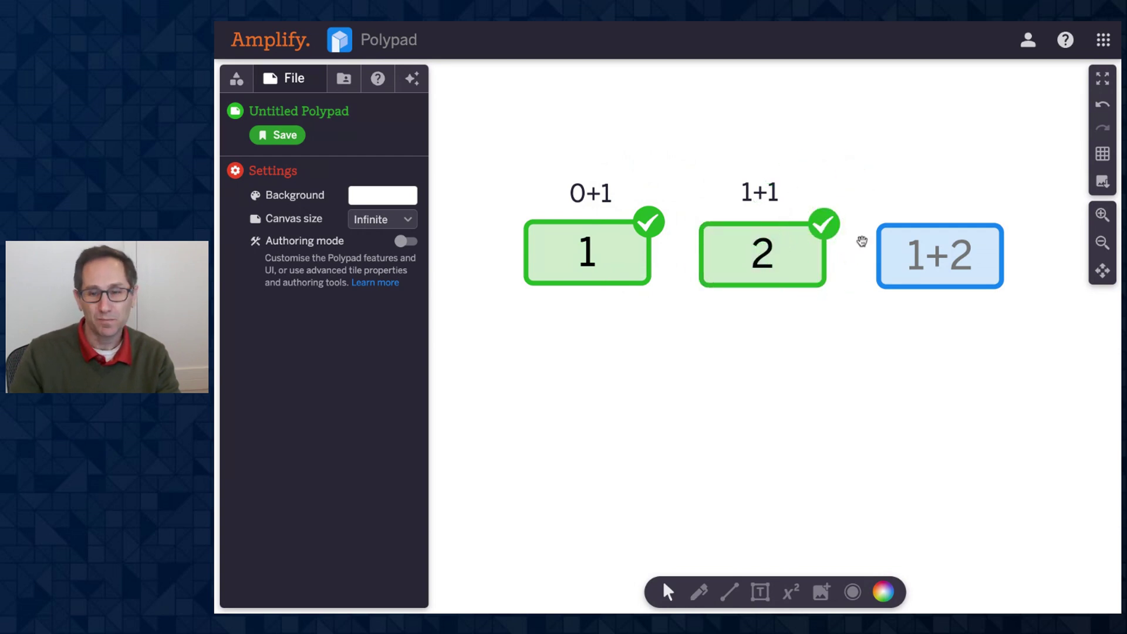
- Answer the 1+2 tile, replacing wrong answers 2 and 4 with 3
{"action": "left_click", "coordinate": [947, 262]}
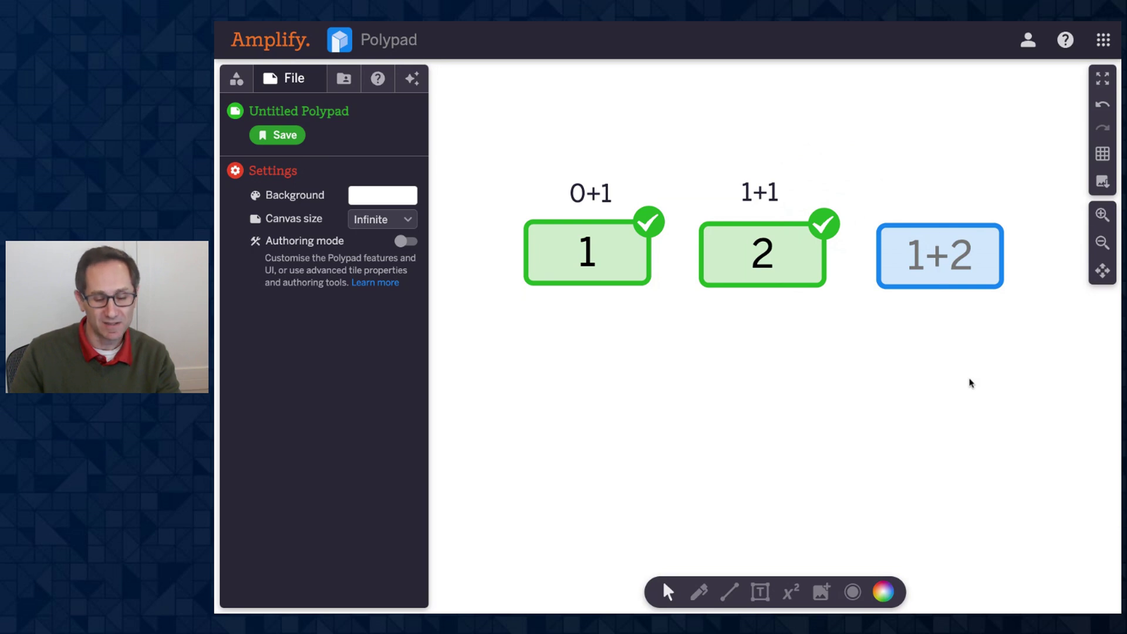
{"action": "key", "text": "BackSpace"}
{"action": "key", "text": "Delete"}
{"action": "key", "text": "Return"}
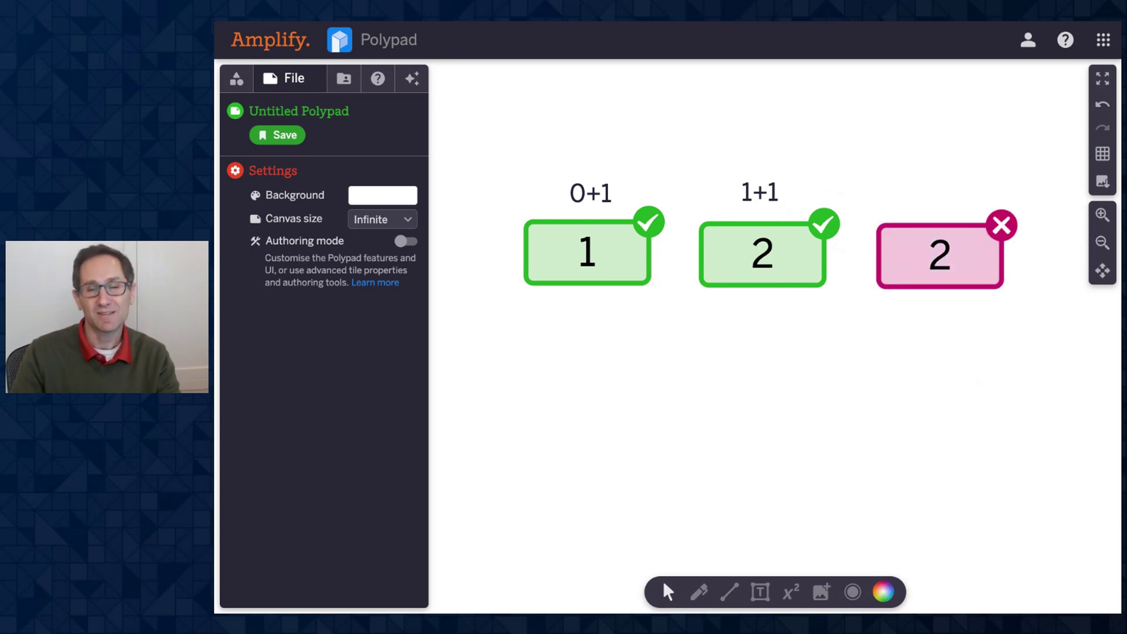
{"action": "left_click", "coordinate": [963, 264]}
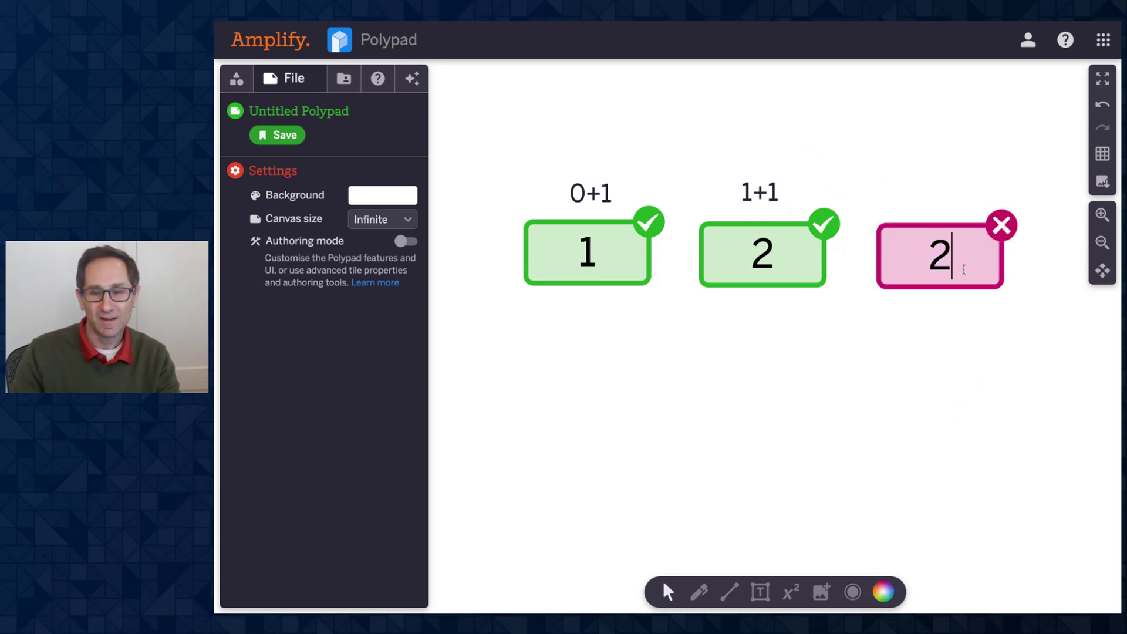
{"action": "key", "text": "ctrl+z"}
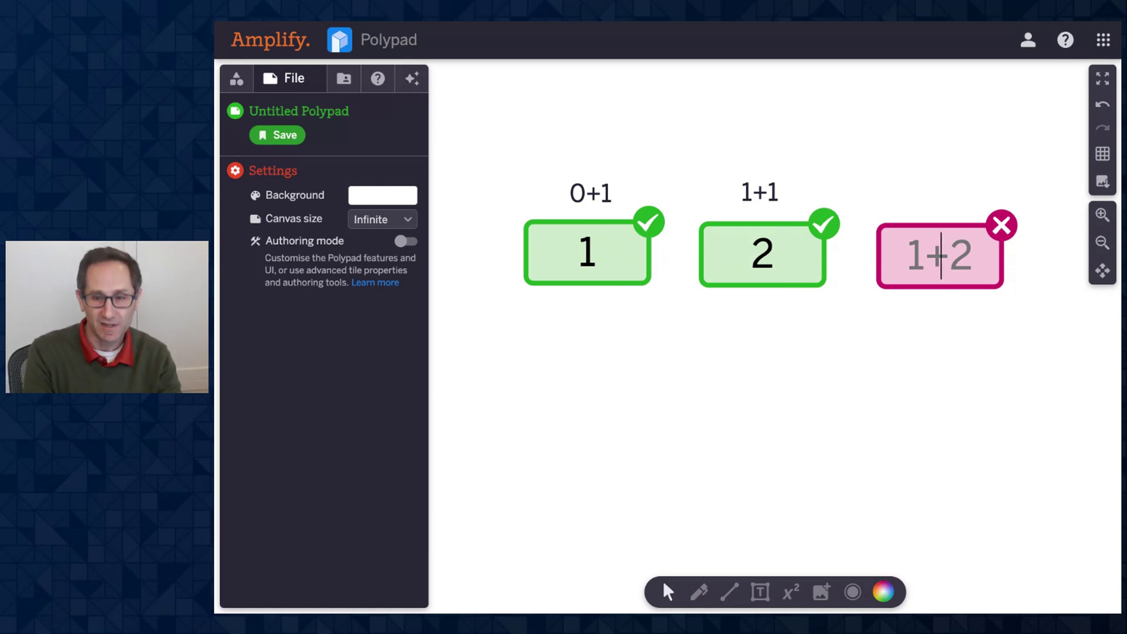
{"action": "type", "text": "4"}
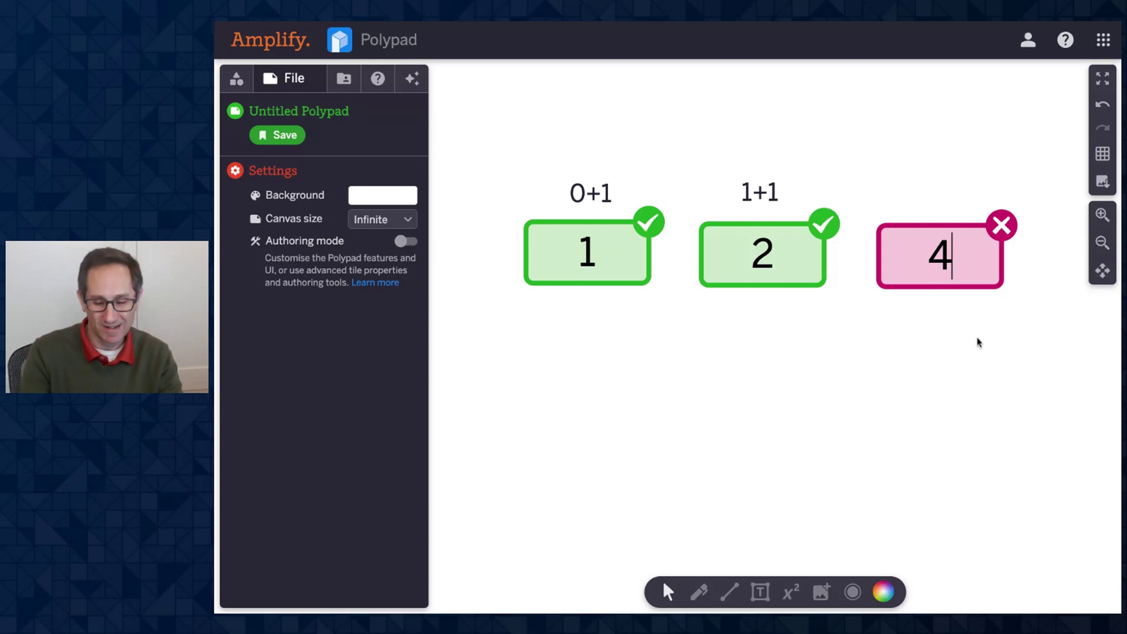
{"action": "key", "text": "BackSpace"}
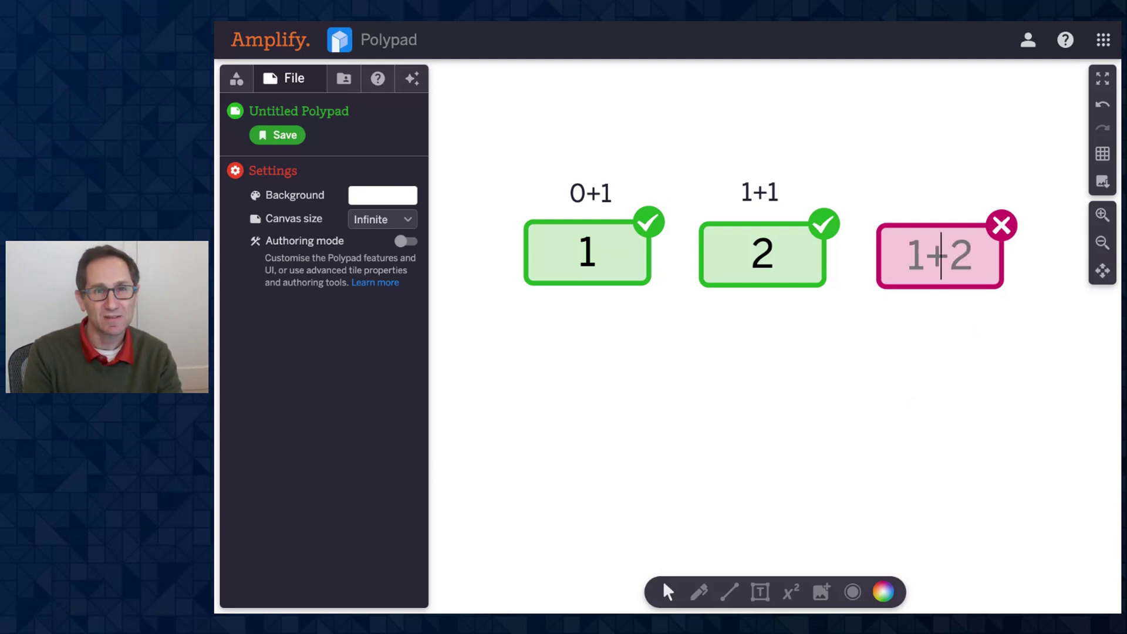
{"action": "type", "text": "3"}
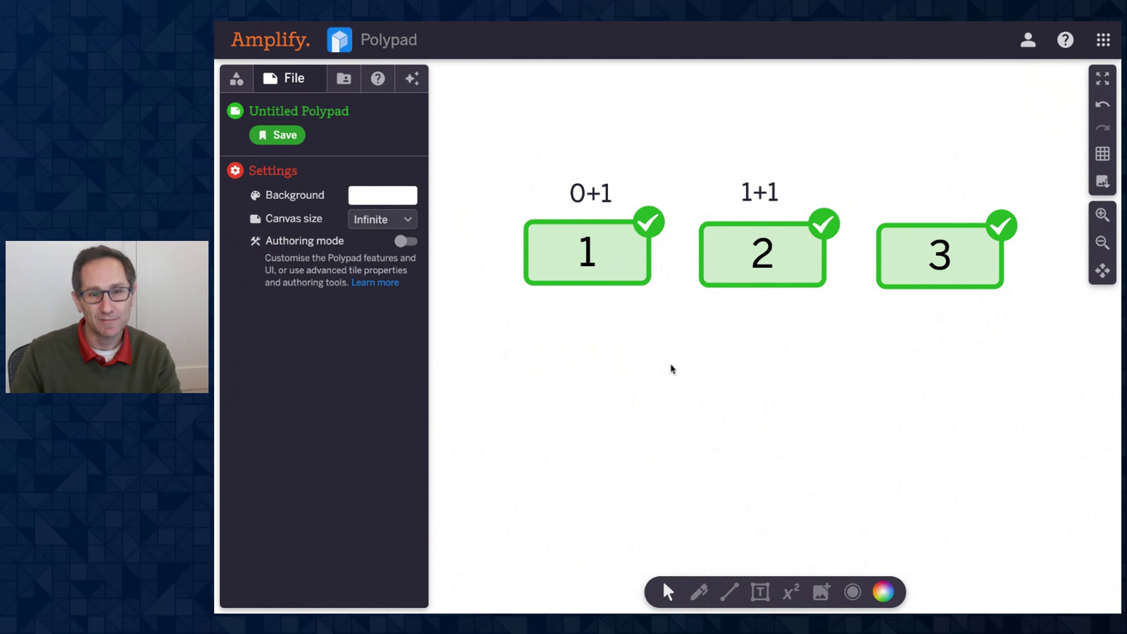
- Turn authoring mode back on and delete all three answer tiles
{"action": "left_click", "coordinate": [406, 241]}
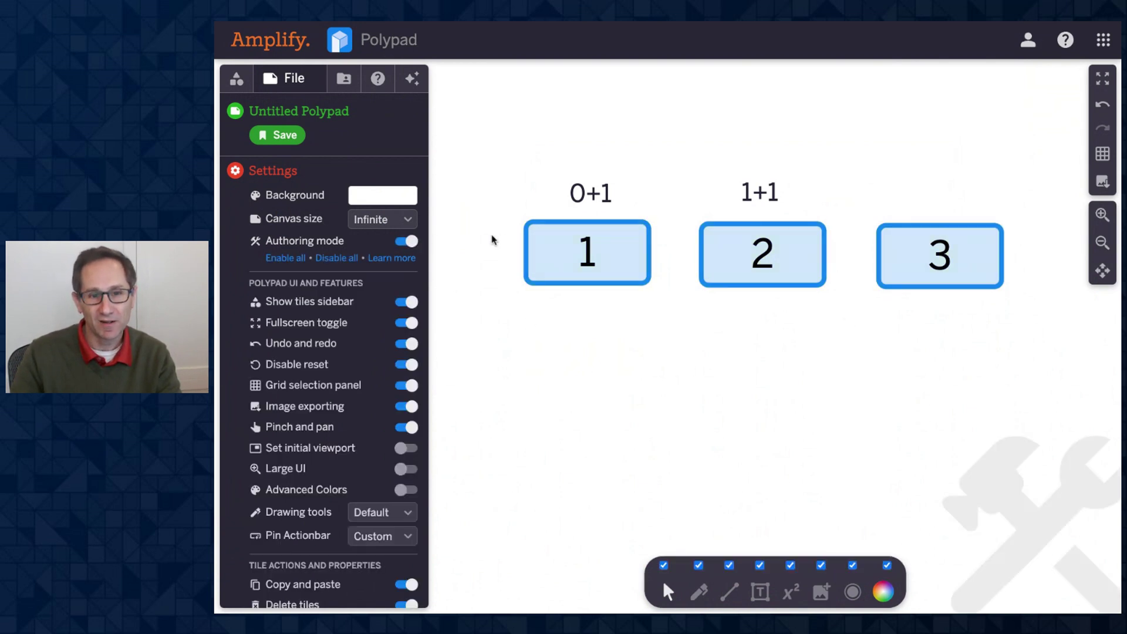
{"action": "left_click_drag", "start_coordinate": [486, 240], "coordinate": [940, 294]}
{"action": "left_click", "coordinate": [919, 282]}
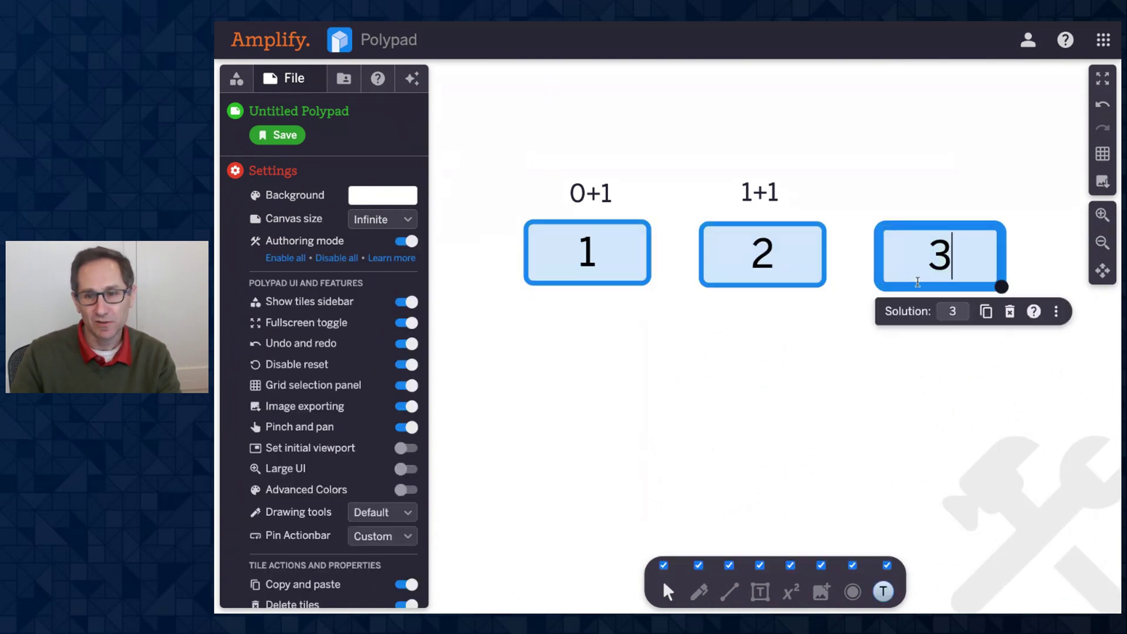
{"action": "left_click", "coordinate": [1011, 311]}
{"action": "left_click", "coordinate": [781, 279]}
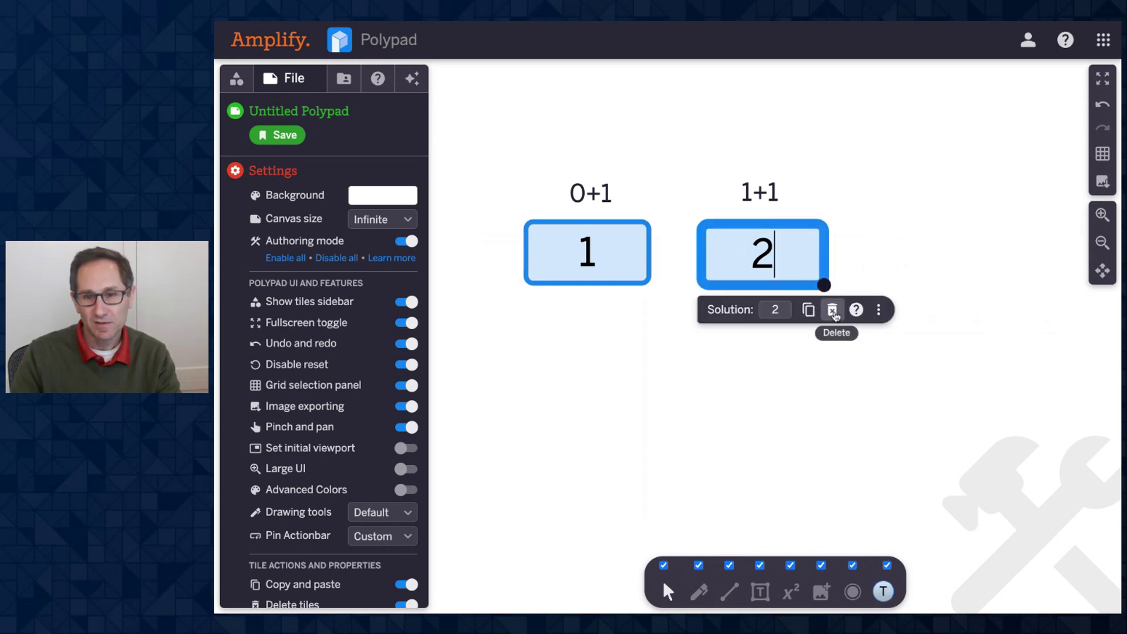
{"action": "left_click", "coordinate": [831, 312]}
{"action": "left_click", "coordinate": [633, 281]}
{"action": "left_click", "coordinate": [657, 308]}
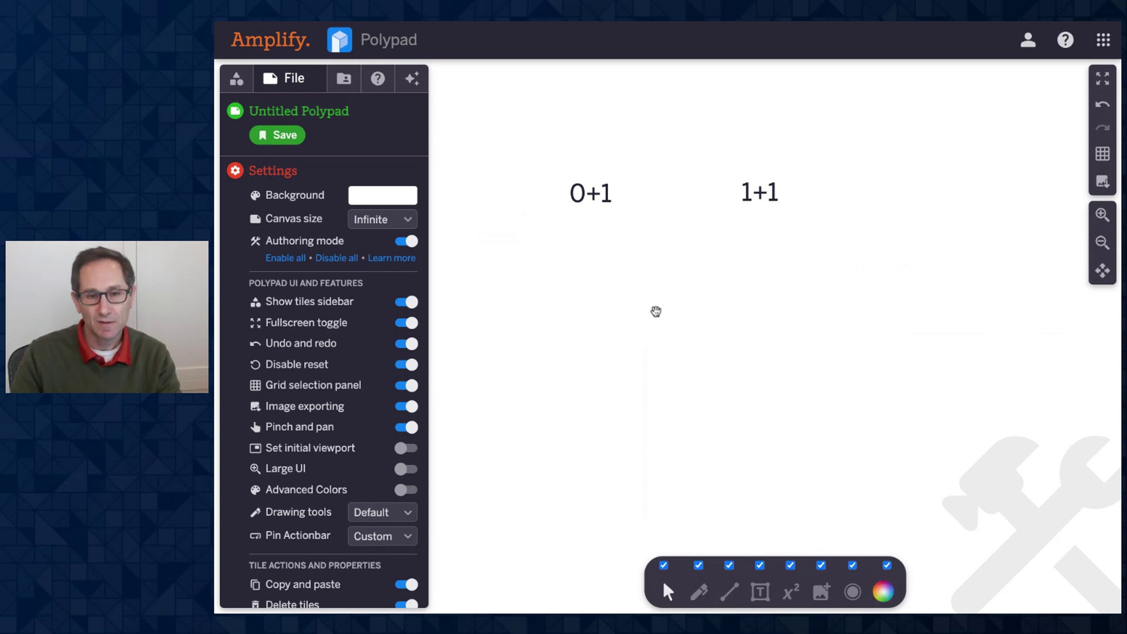
- Place a new Input tile, delete the leftover 0+1/1+1 sum element, and zoom in
{"action": "left_click", "coordinate": [240, 84]}
{"action": "left_click_drag", "start_coordinate": [288, 342], "coordinate": [685, 288]}
{"action": "left_click", "coordinate": [576, 179]}
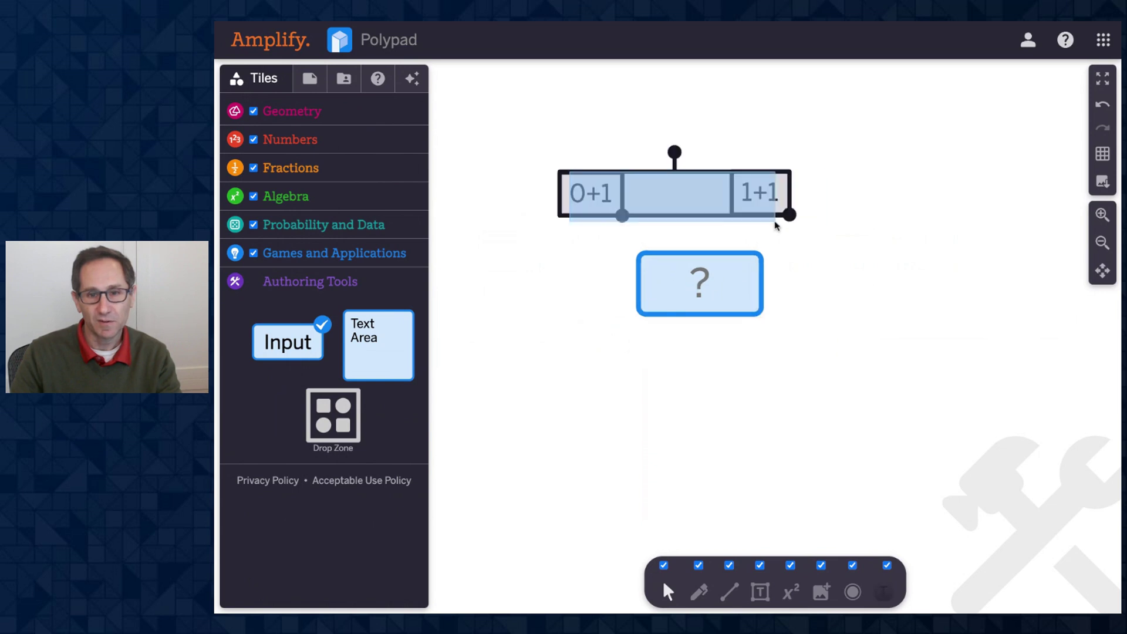
{"action": "left_click", "coordinate": [737, 240]}
{"action": "left_click", "coordinate": [1103, 215]}
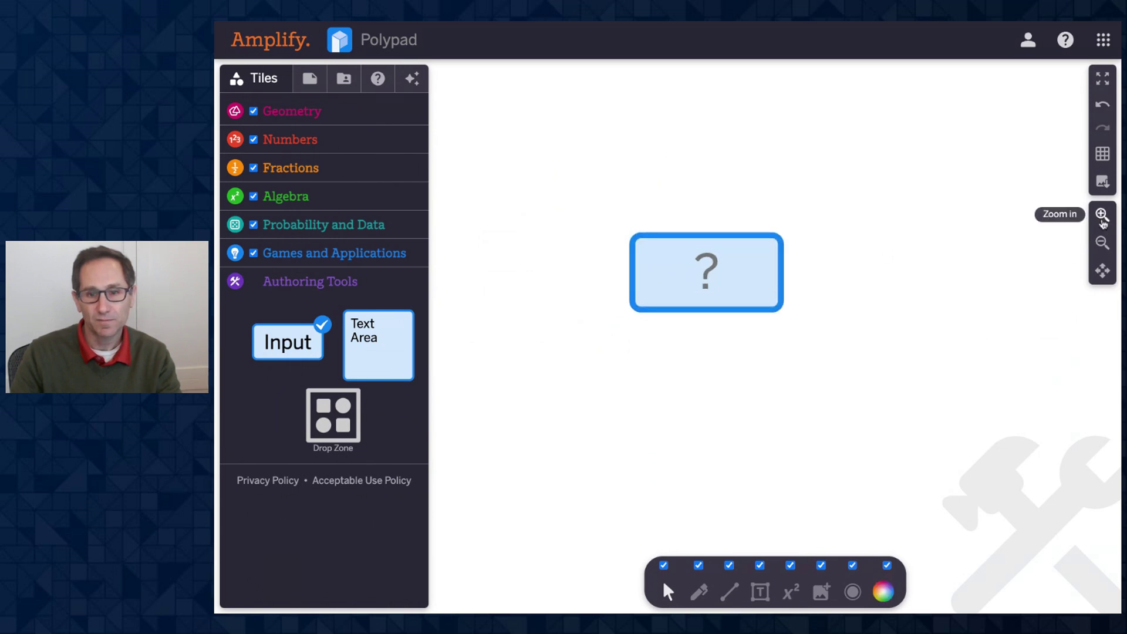
{"action": "left_click", "coordinate": [709, 270]}
- Set the Input tile's placeholder to 'Enter your answer'
{"action": "left_click", "coordinate": [808, 334]}
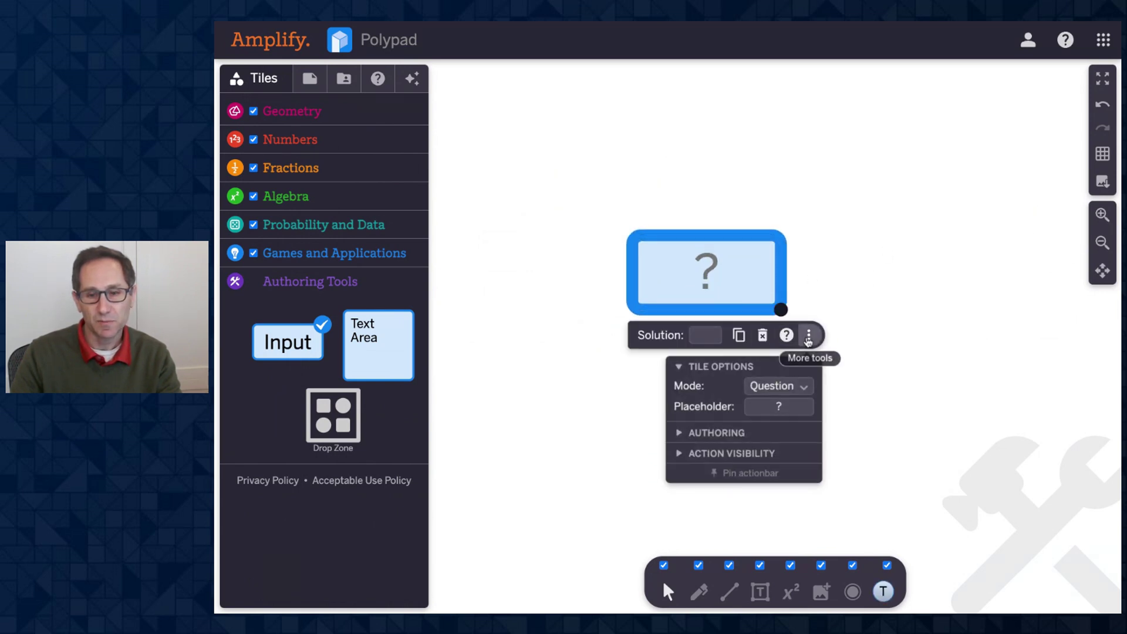
{"action": "left_click", "coordinate": [787, 408]}
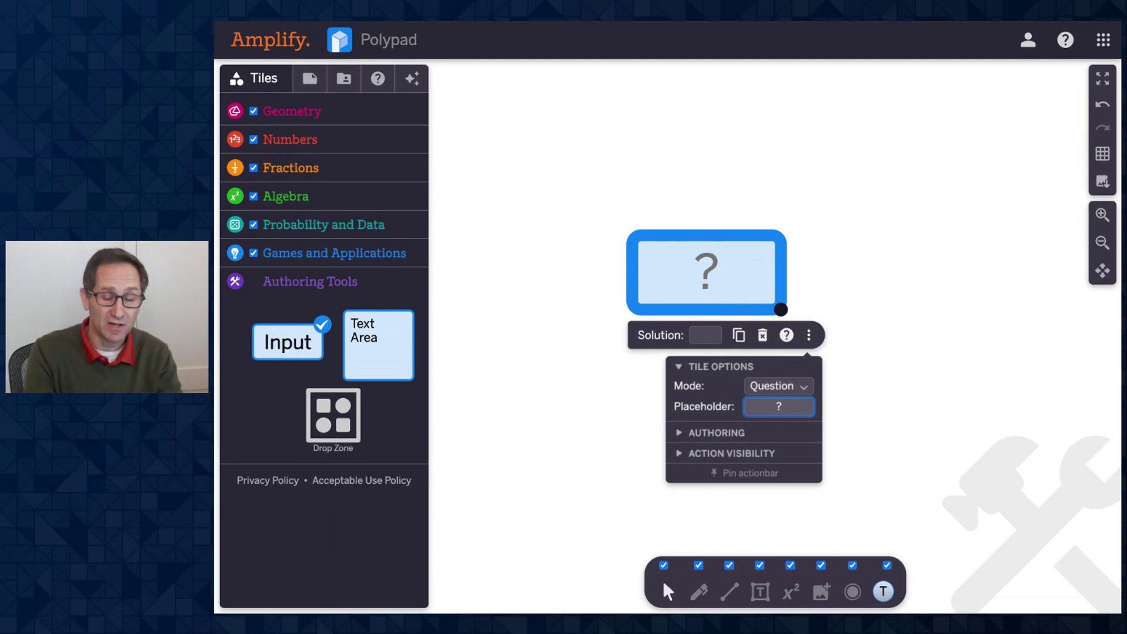
{"action": "type", "text": "Ans"}
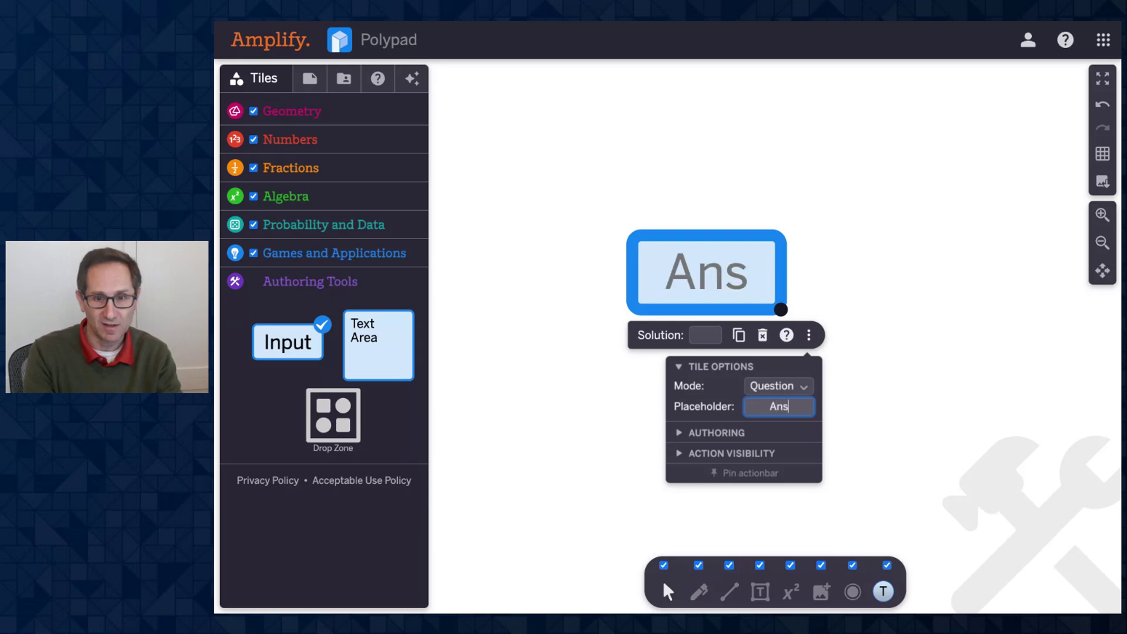
{"action": "type", "text": "Enter"}
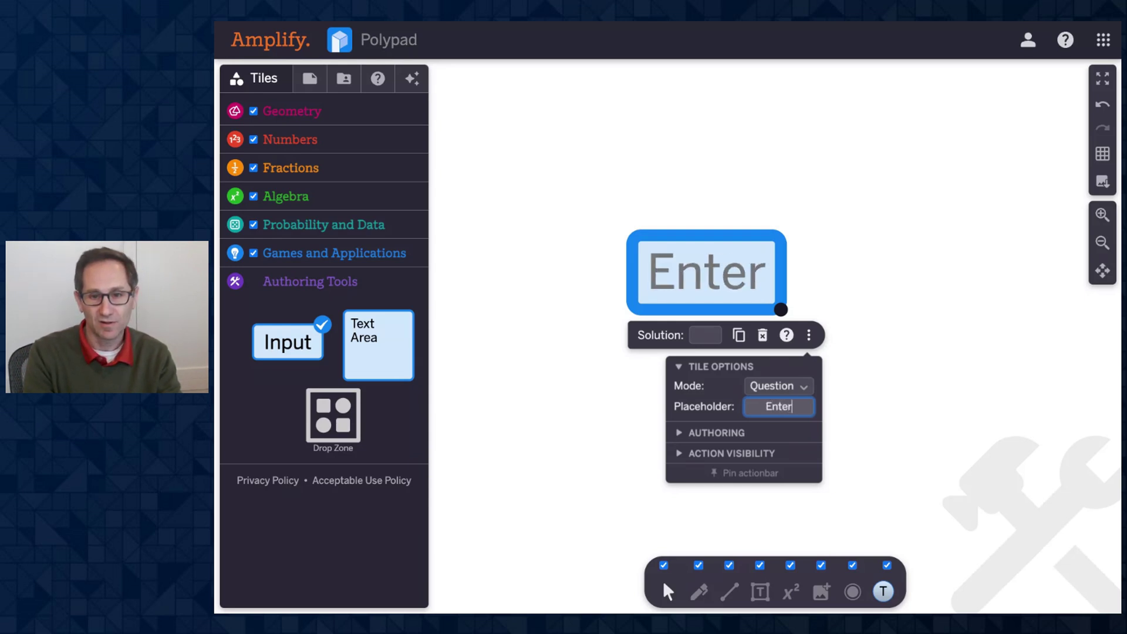
{"action": "type", "text": " your ans"}
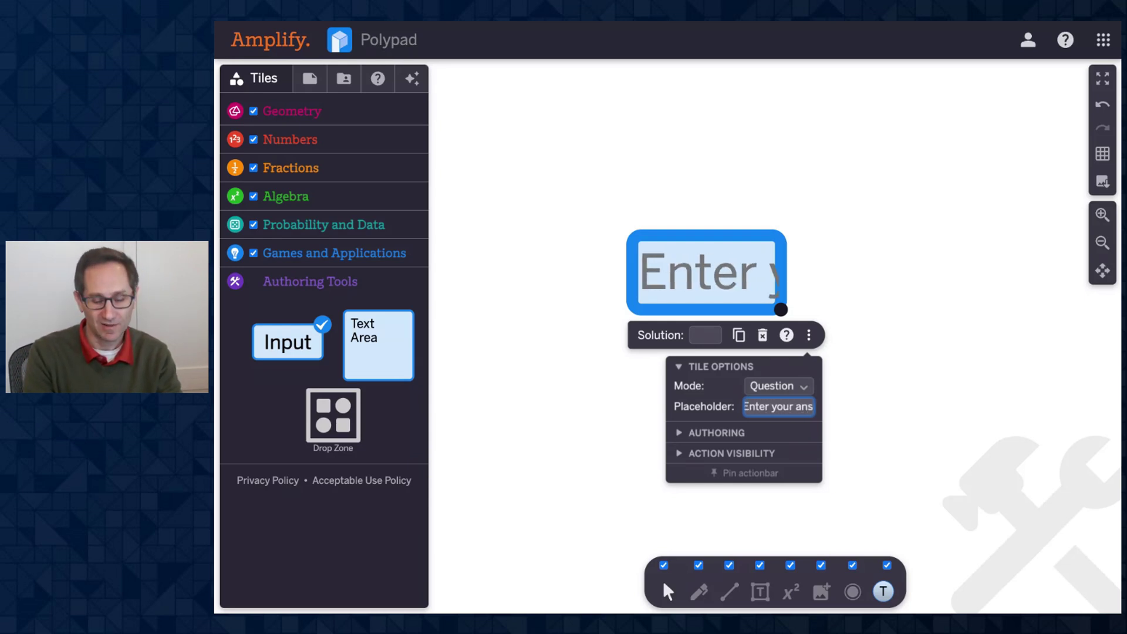
{"action": "type", "text": "wer"}
{"action": "left_click", "coordinate": [821, 314]}
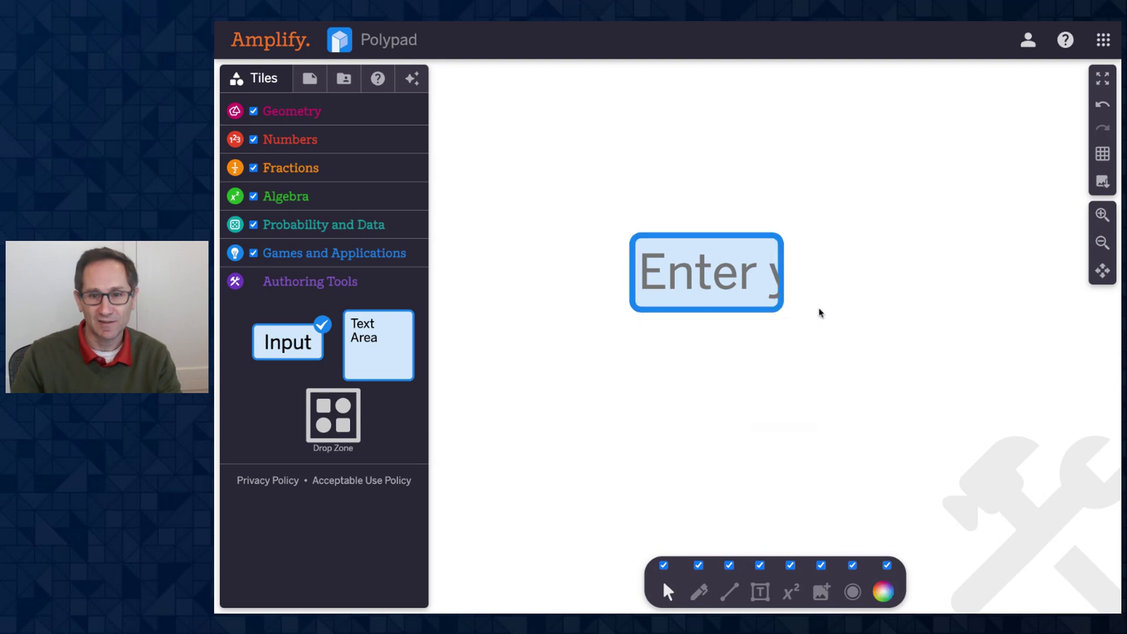
- Widen the tile to fit the full prompt and move it toward the canvas centre
{"action": "left_click", "coordinate": [775, 306]}
{"action": "left_click_drag", "start_coordinate": [781, 304], "coordinate": [1046, 309]}
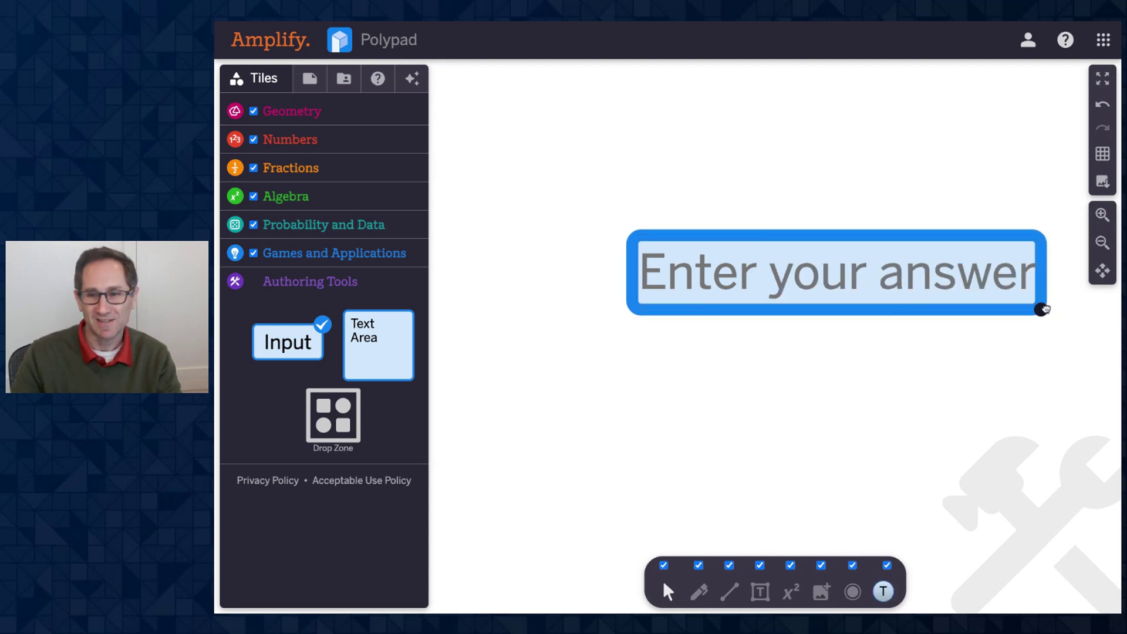
{"action": "left_click_drag", "start_coordinate": [854, 310], "coordinate": [731, 302]}
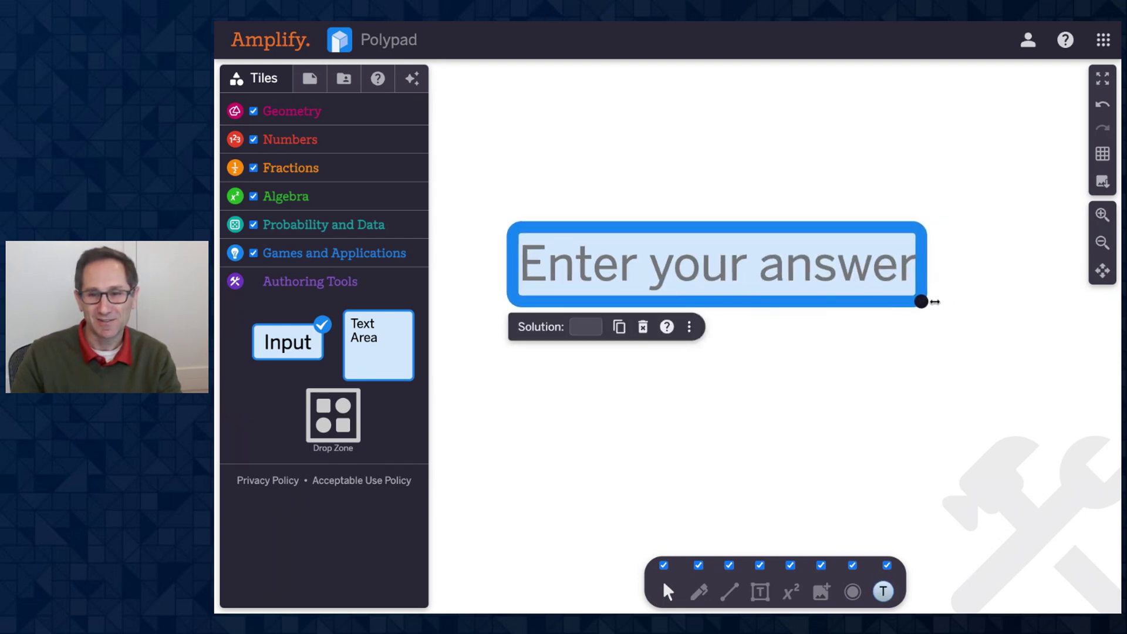
{"action": "left_click_drag", "start_coordinate": [935, 302], "coordinate": [969, 303]}
{"action": "left_click", "coordinate": [725, 443]}
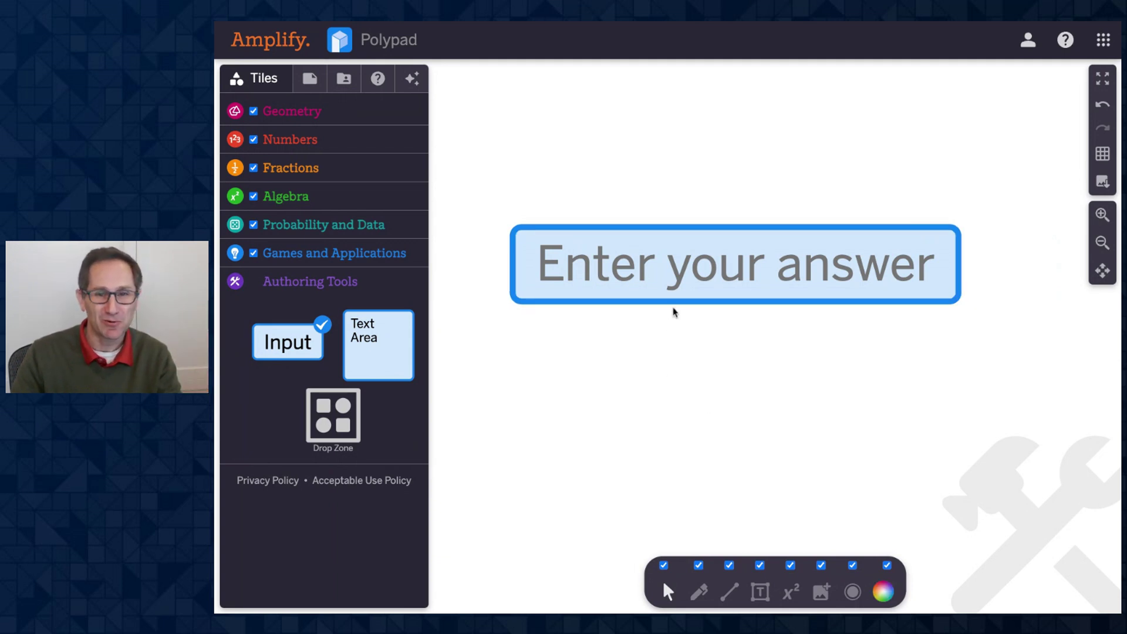
- Enter A in the Input tile's Solution field and confirm it
{"action": "left_click", "coordinate": [660, 299]}
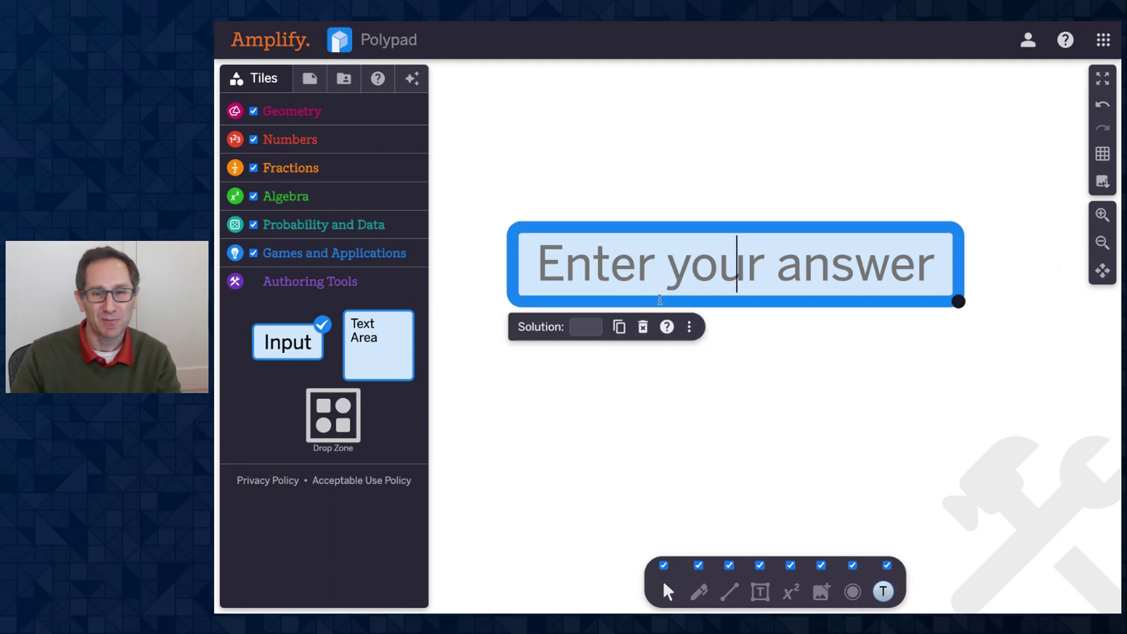
{"action": "left_click", "coordinate": [573, 325]}
{"action": "type", "text": "A"}
{"action": "left_click", "coordinate": [707, 439]}
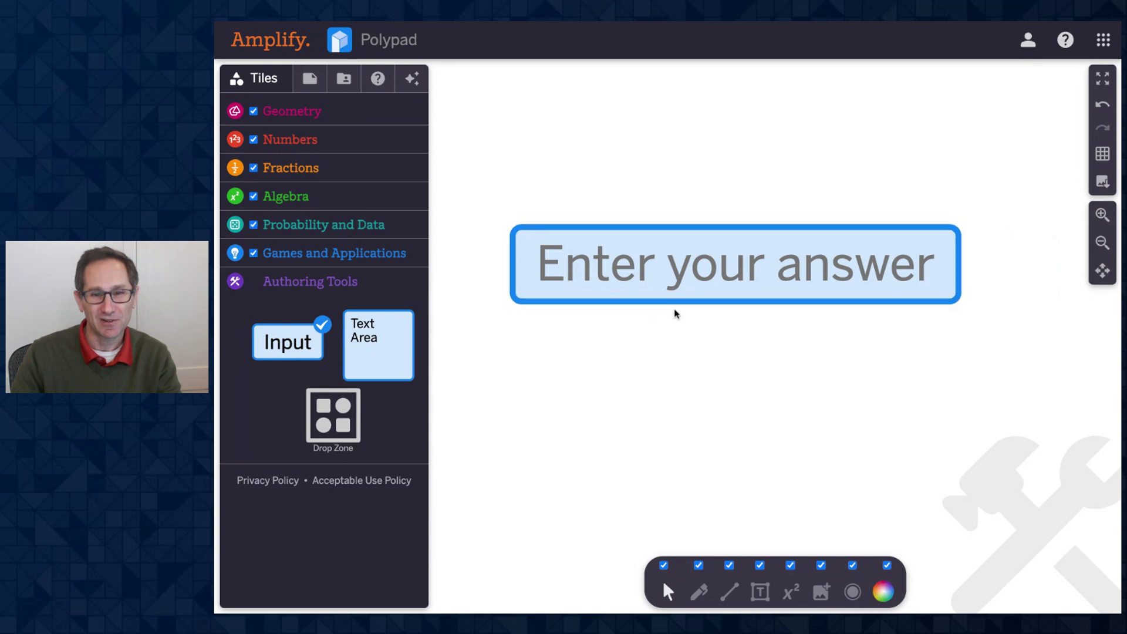
{"action": "left_click", "coordinate": [658, 297]}
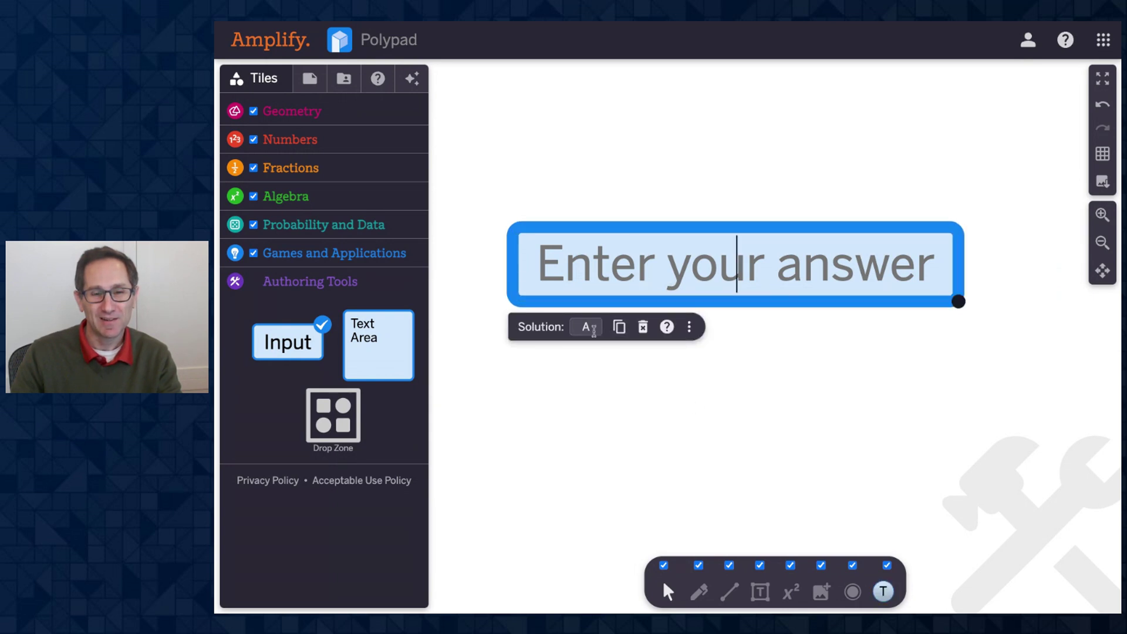
{"action": "left_click", "coordinate": [599, 381]}
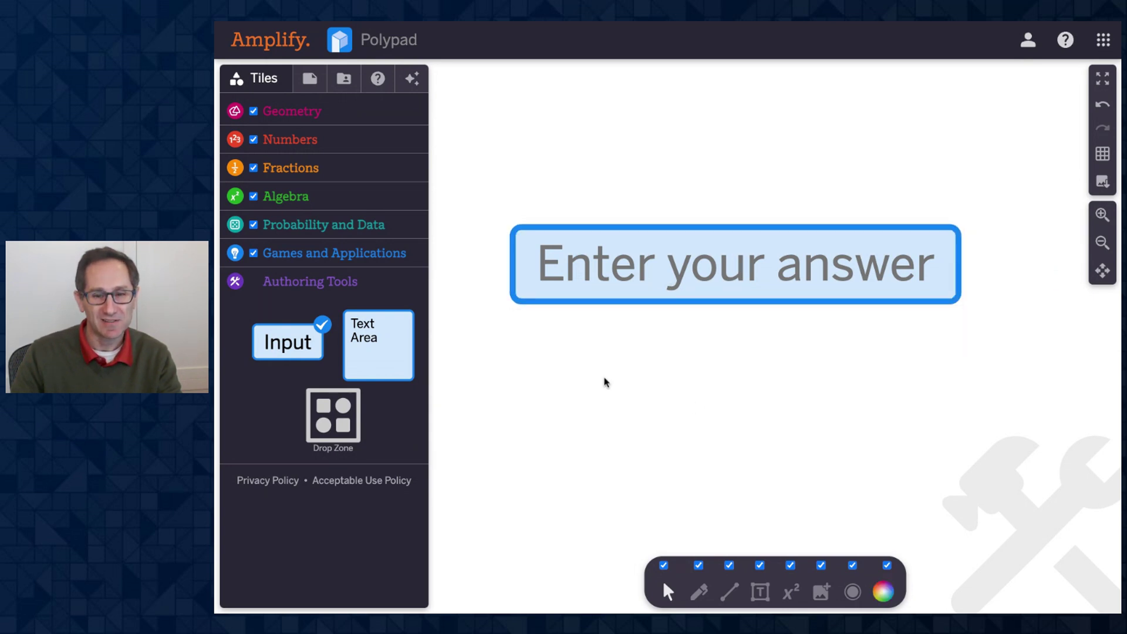
{"action": "left_click", "coordinate": [760, 593]}
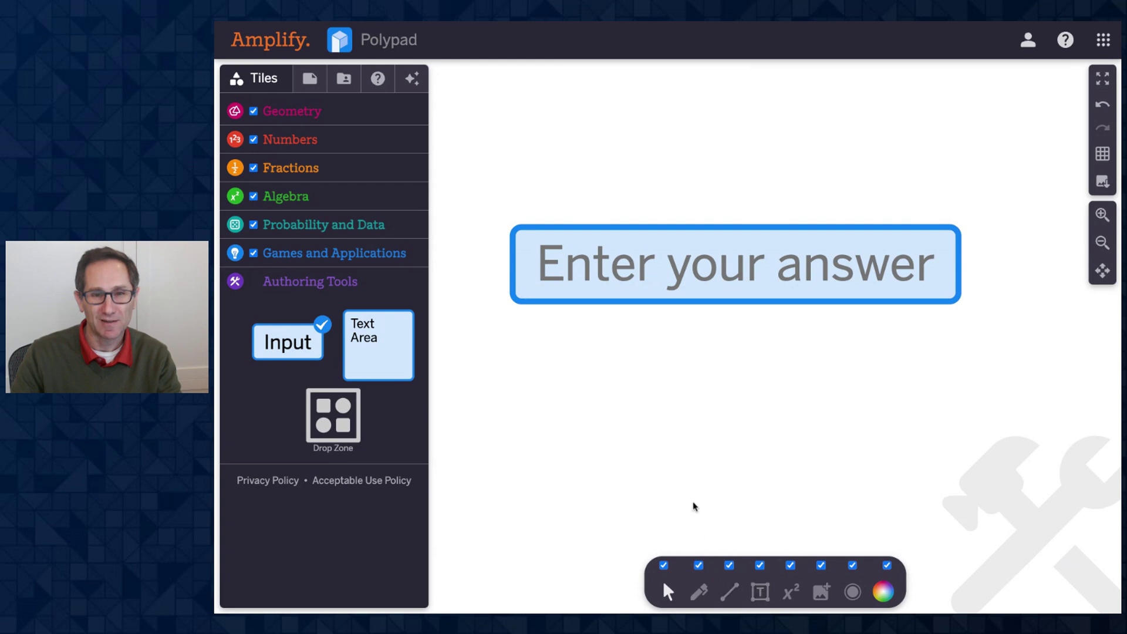
{"action": "left_click_drag", "start_coordinate": [540, 102], "coordinate": [888, 203]}
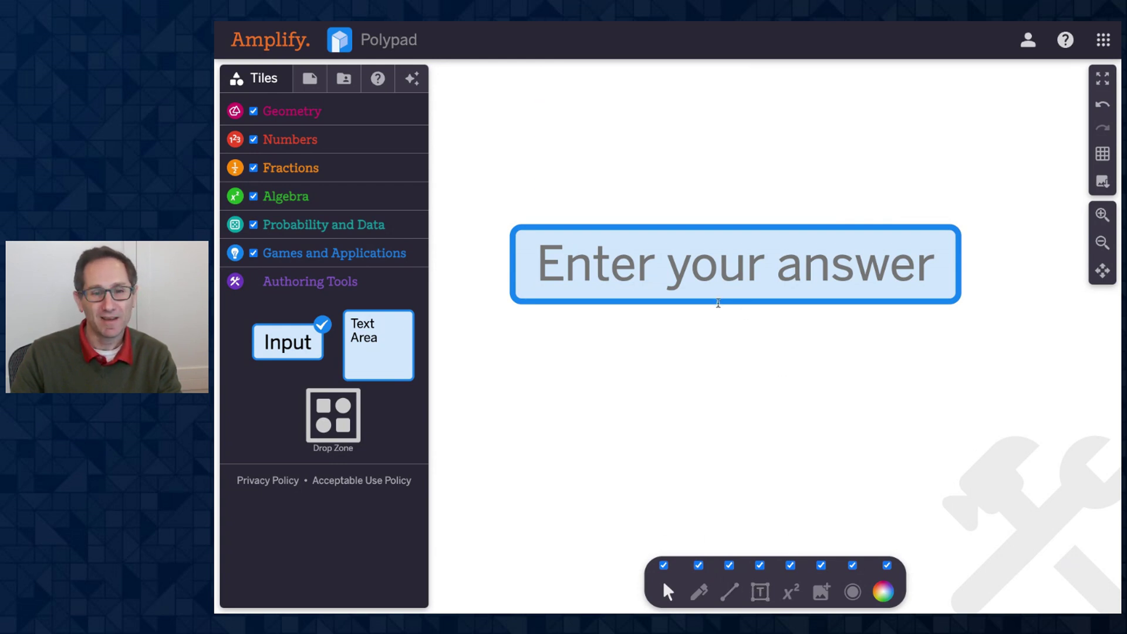
- Turn authoring mode off, answer A in the tile, and submit it for checking
{"action": "left_click", "coordinate": [310, 78]}
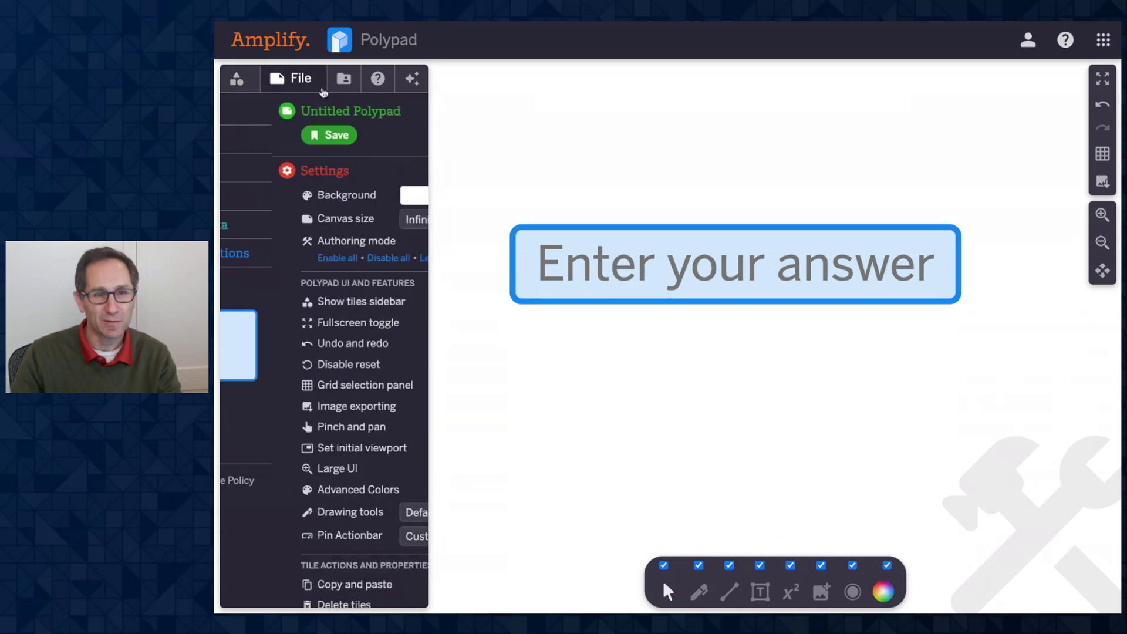
{"action": "left_click", "coordinate": [405, 240]}
{"action": "left_click", "coordinate": [583, 254]}
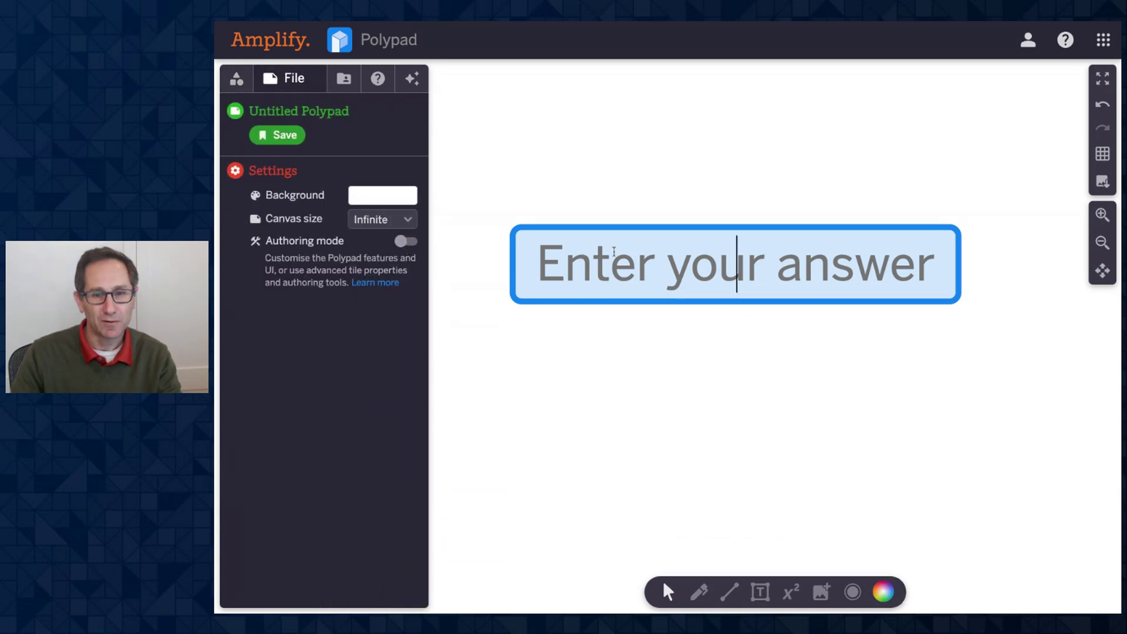
{"action": "type", "text": "A"}
{"action": "left_click", "coordinate": [662, 379]}
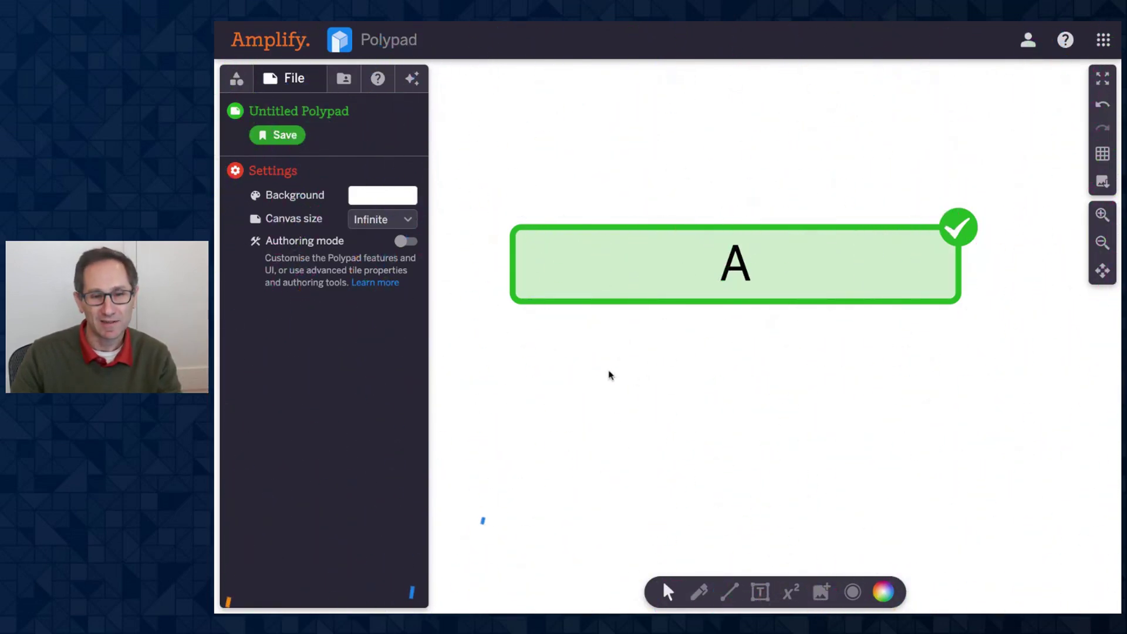
- Re-enable Authoring mode and bring the Authoring Tools tile list back into the sidebar
{"action": "left_click", "coordinate": [401, 241]}
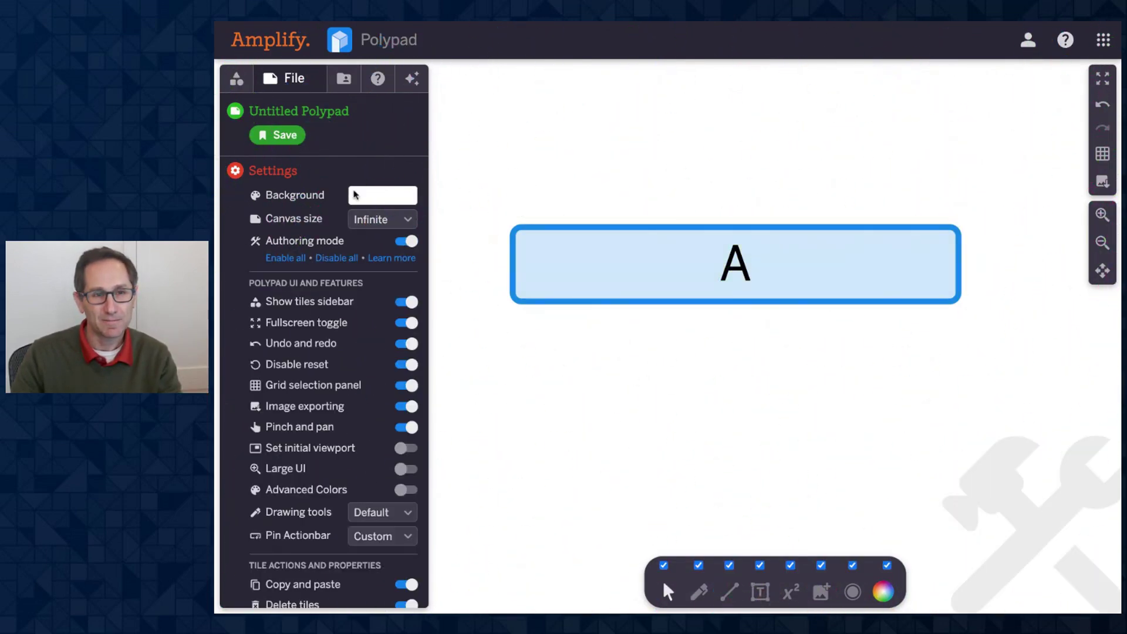
{"action": "left_click", "coordinate": [236, 78]}
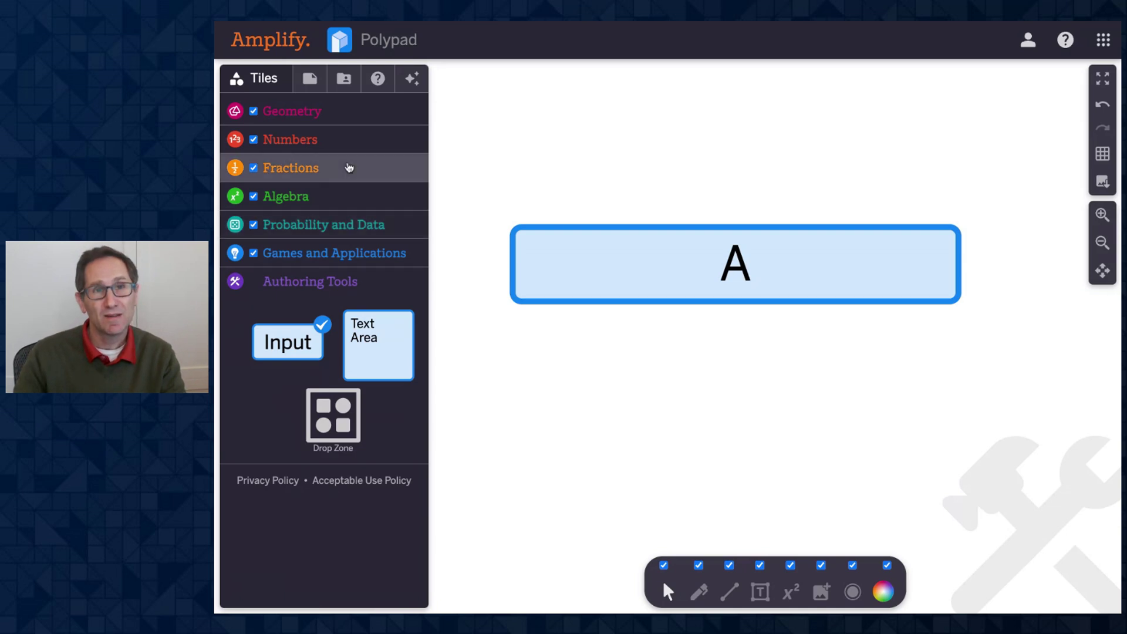
- Show the Help article on using Polypad inside Desmos Activity Builder
{"action": "left_click", "coordinate": [377, 82]}
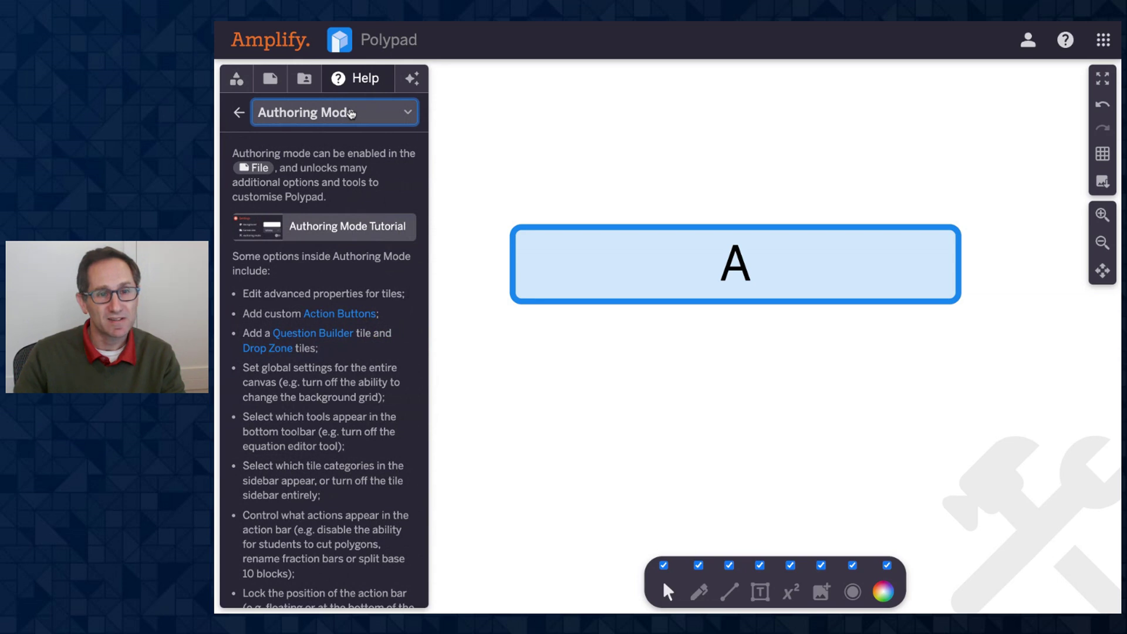
{"action": "key", "text": "Down"}
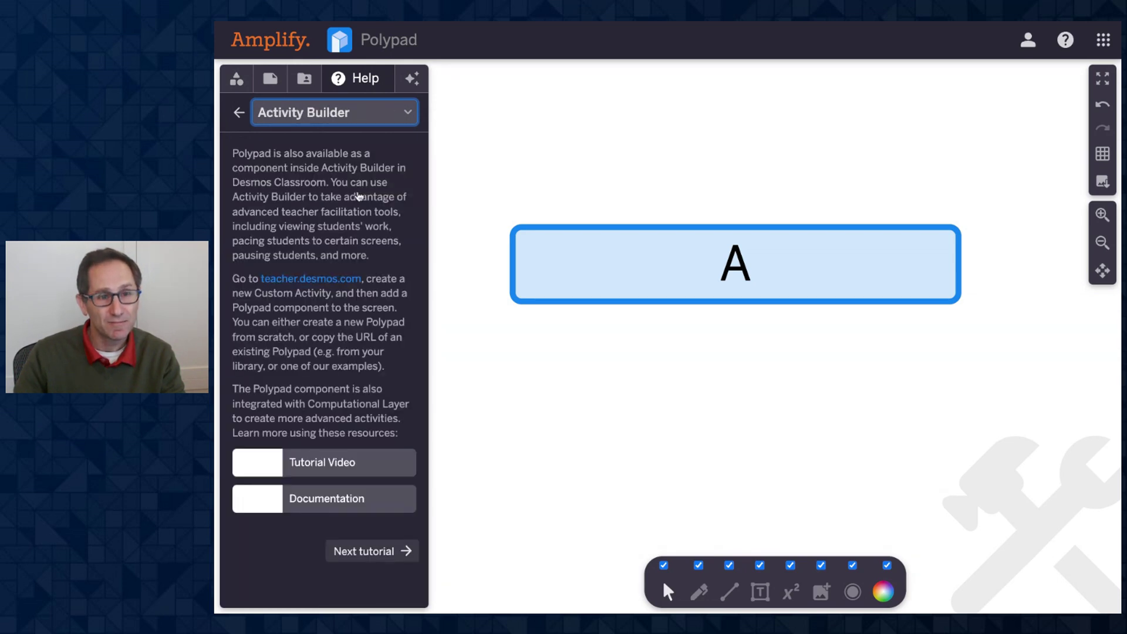